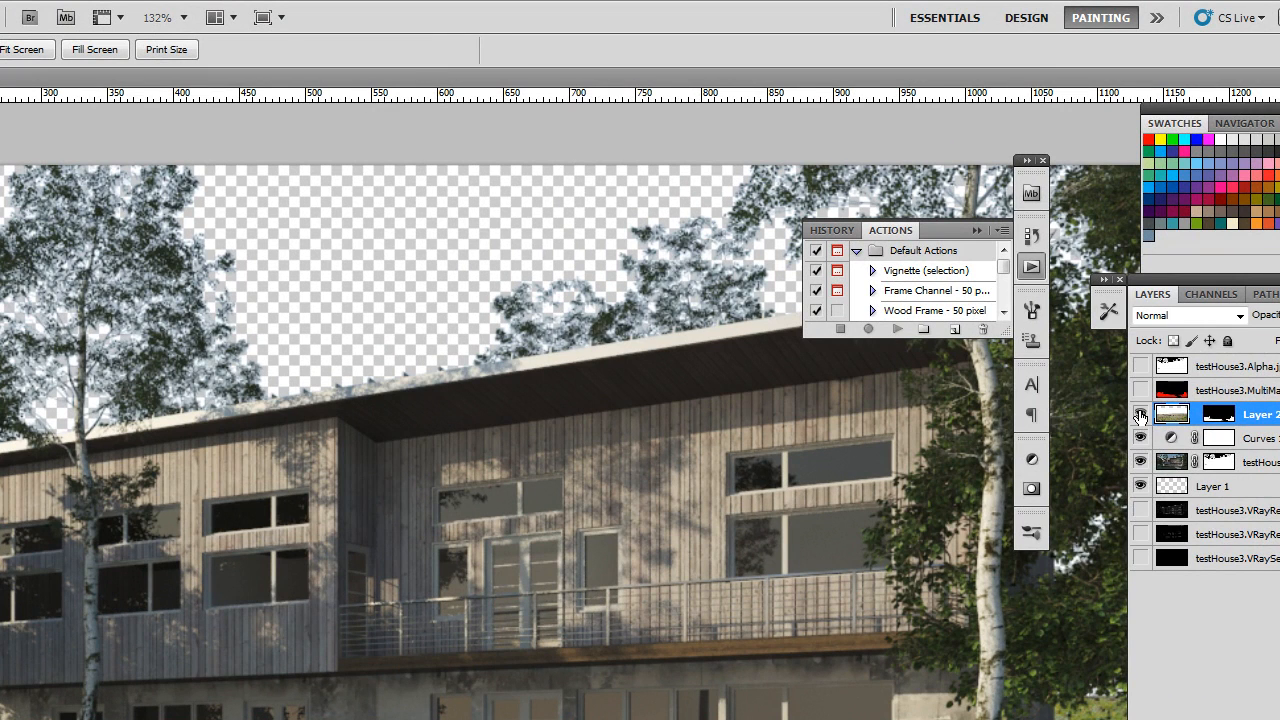
Toggle the visibility of Layer 2 and disable its layer mask to view the full meadow photo
{"action": "left_click", "coordinate": [1141, 414]}
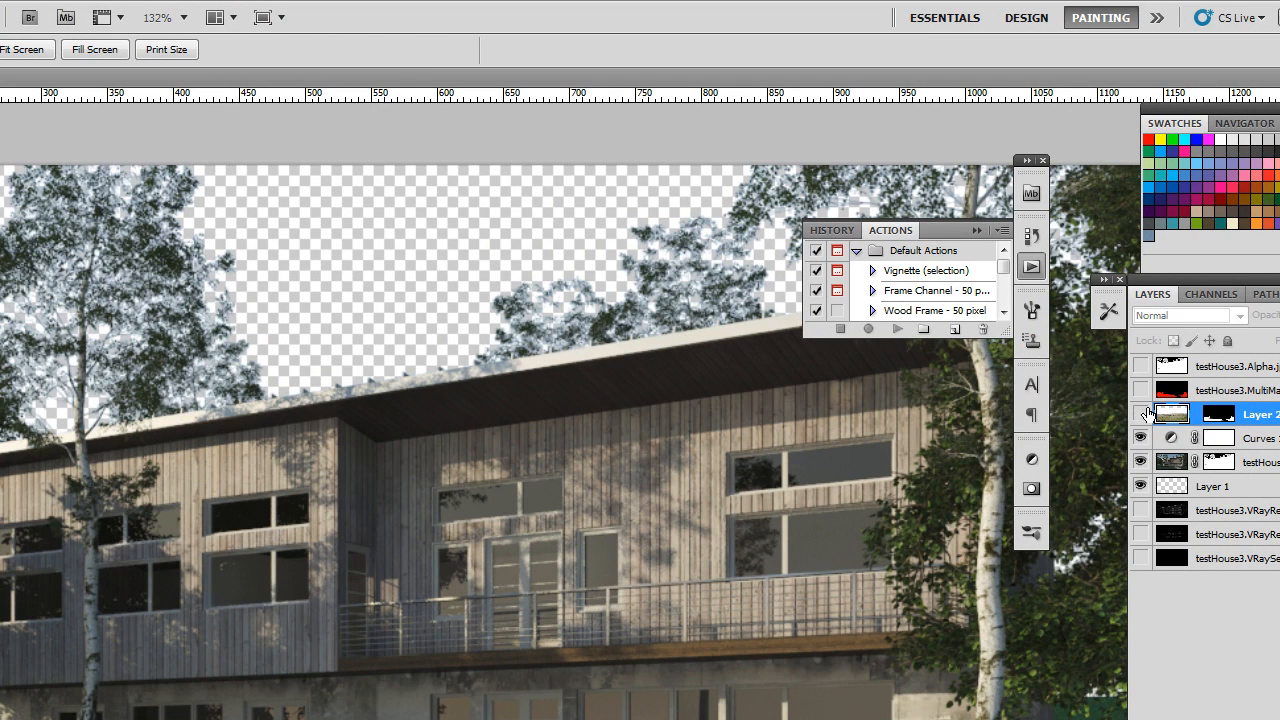
{"action": "left_click", "coordinate": [1141, 414]}
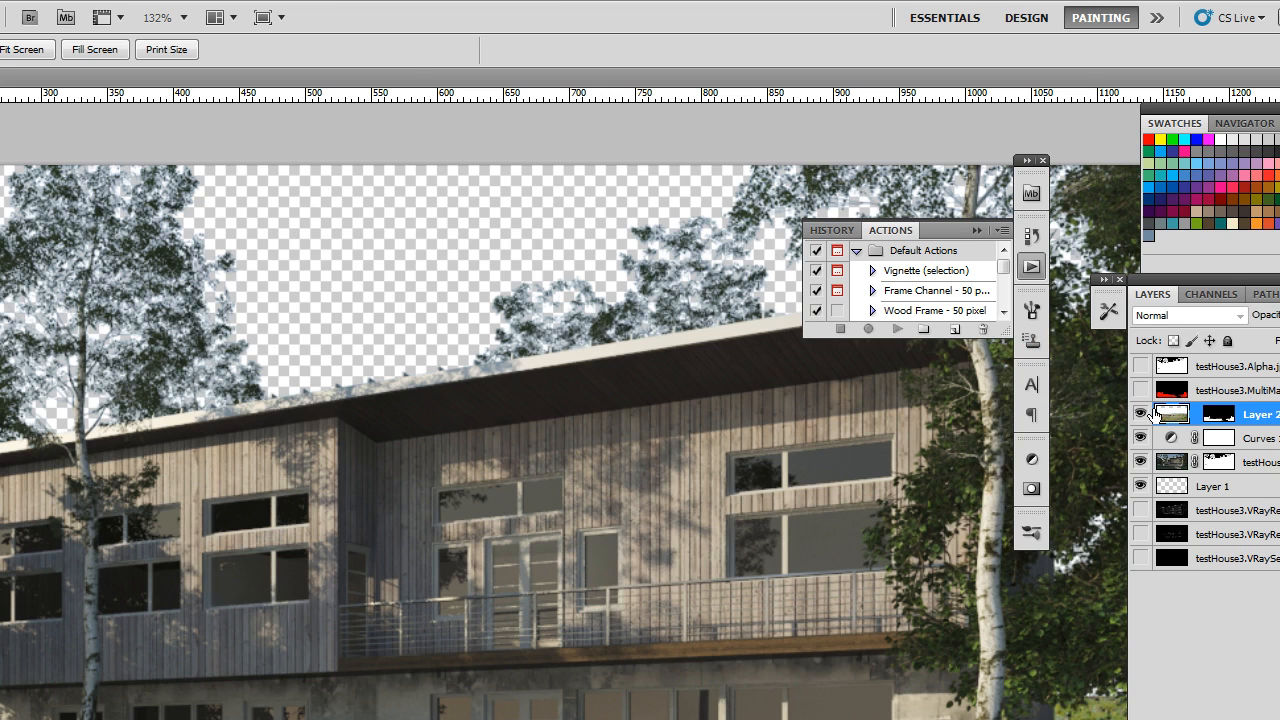
{"action": "left_click", "coordinate": [1216, 416], "text": "shift"}
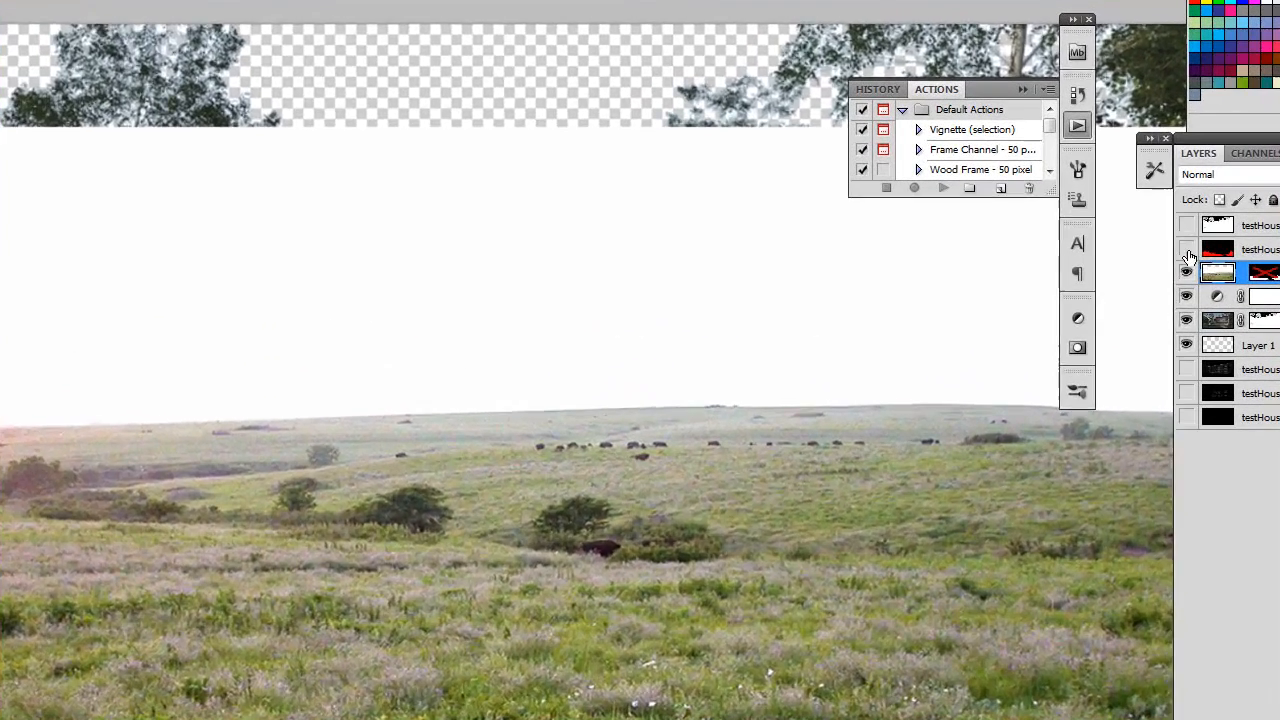
Show and select the testHouse3.MultiMatteElement.jpg layer and bring up its colour channels
{"action": "left_click", "coordinate": [1121, 260]}
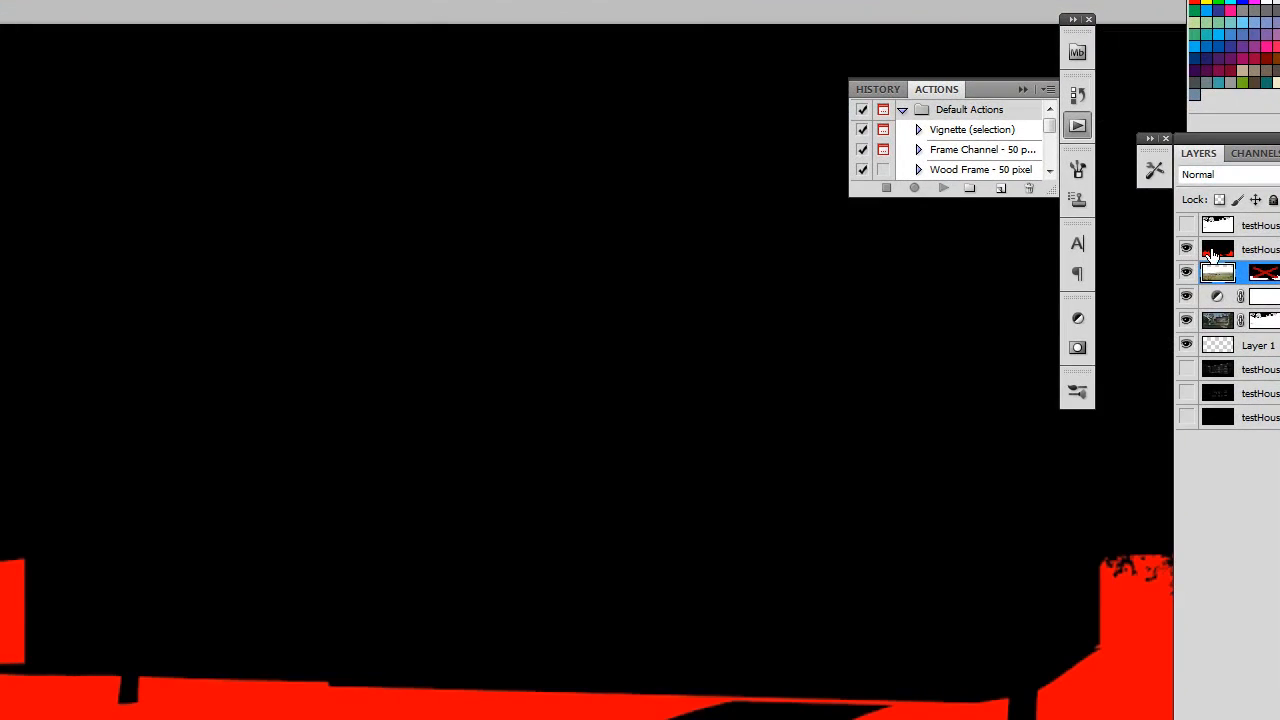
{"action": "left_click", "coordinate": [1210, 252]}
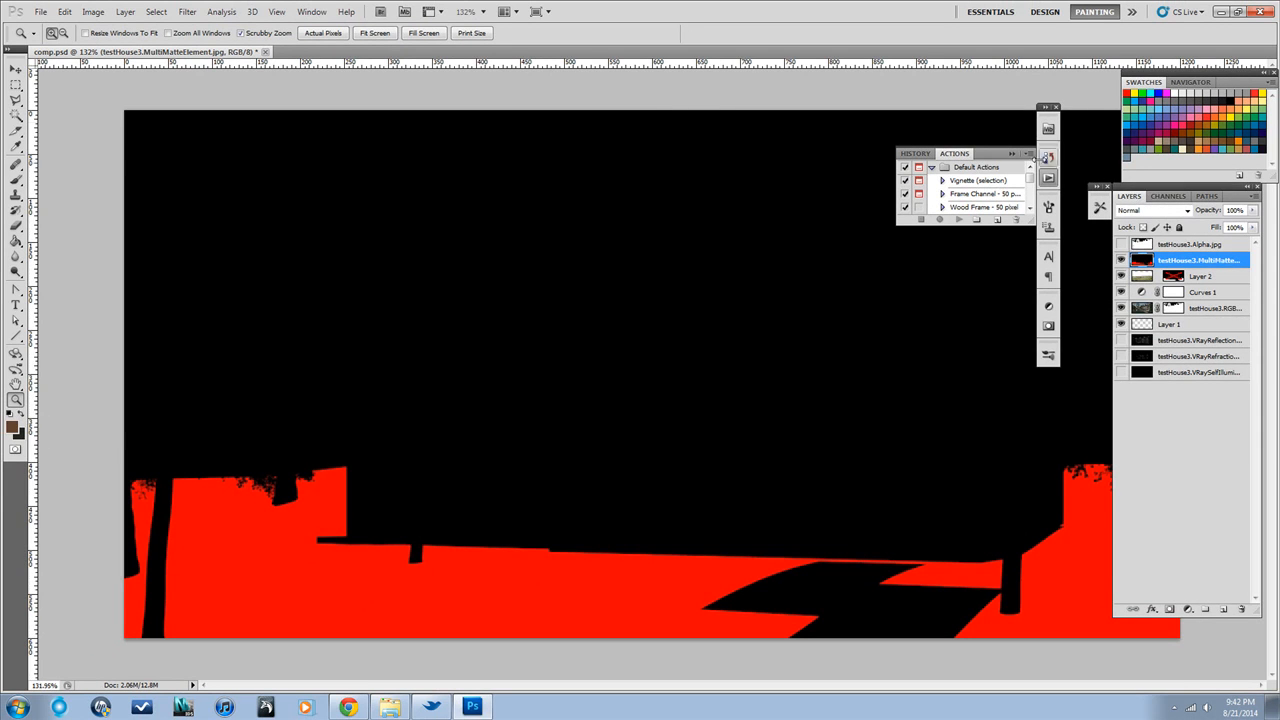
{"action": "left_click", "coordinate": [311, 11]}
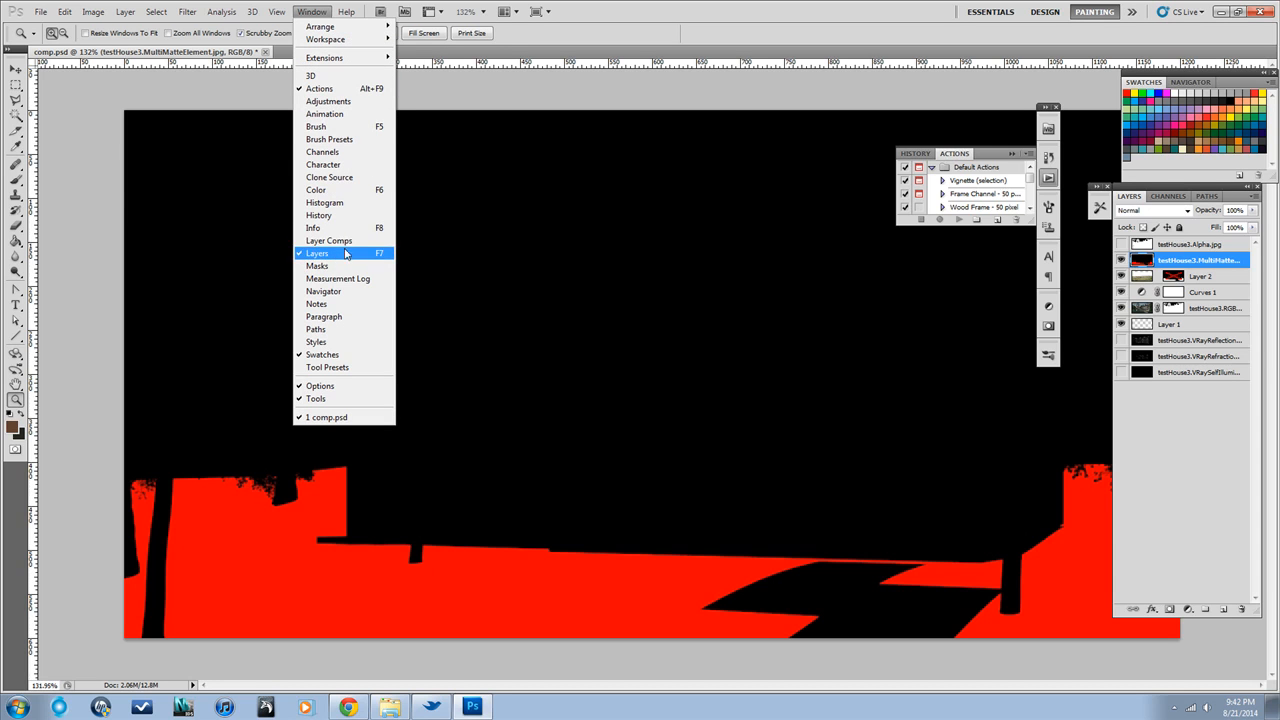
{"action": "left_click", "coordinate": [1181, 189]}
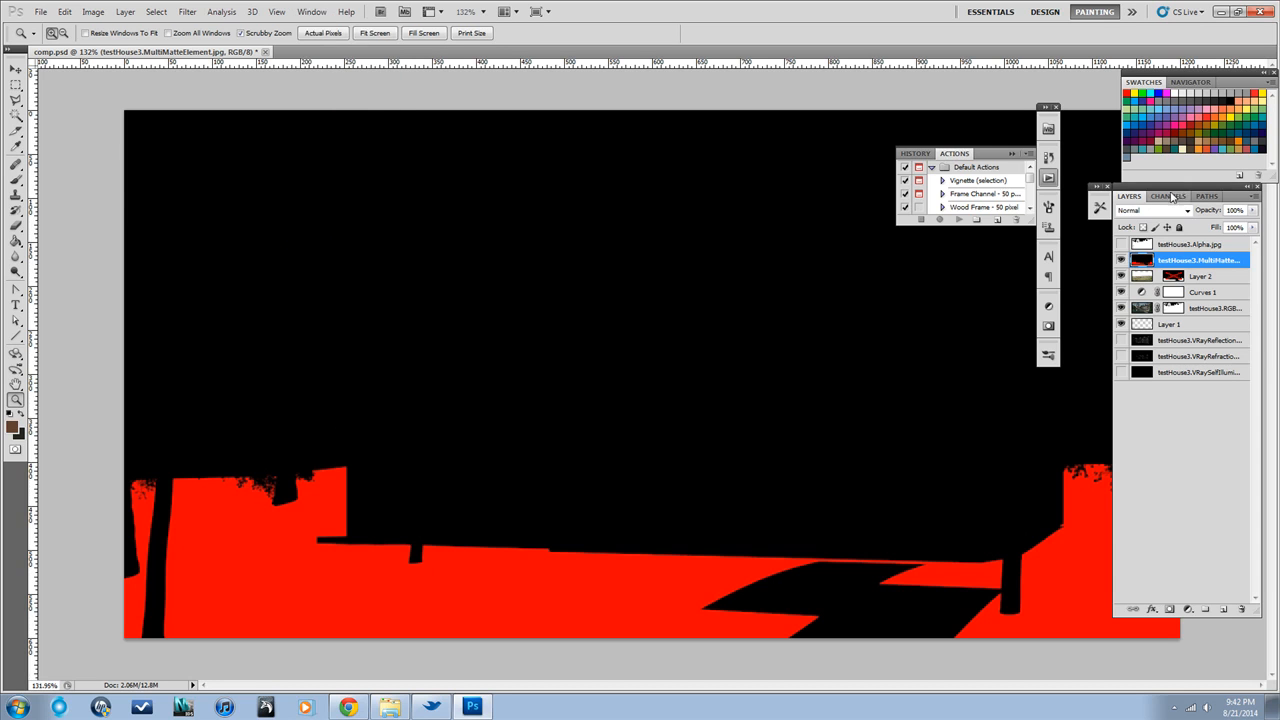
{"action": "left_click", "coordinate": [311, 12]}
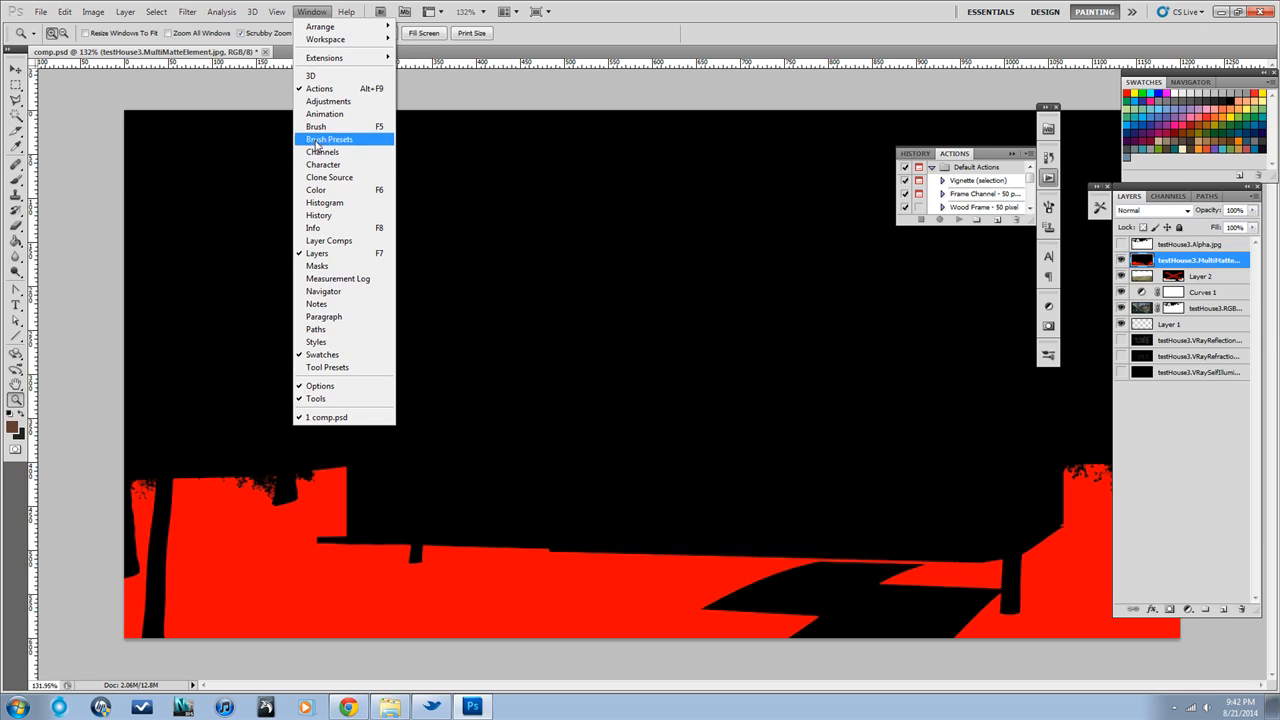
{"action": "left_click", "coordinate": [314, 12]}
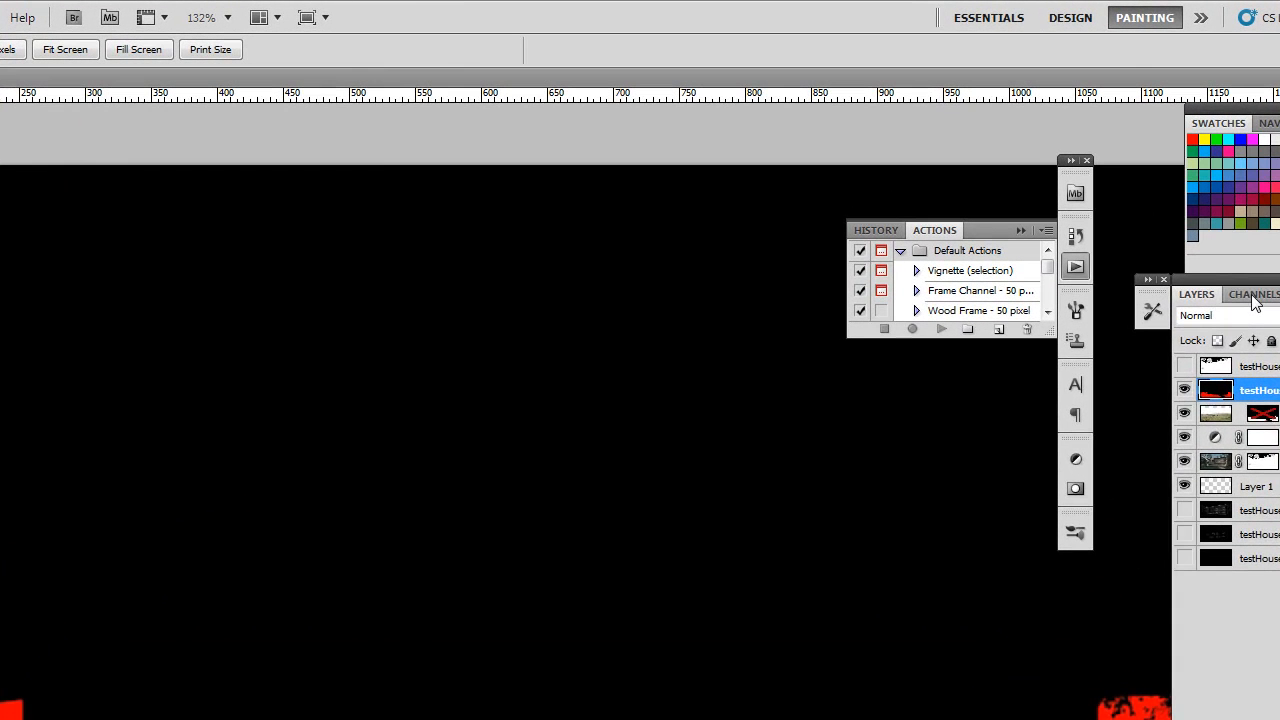
{"action": "left_click", "coordinate": [1168, 197]}
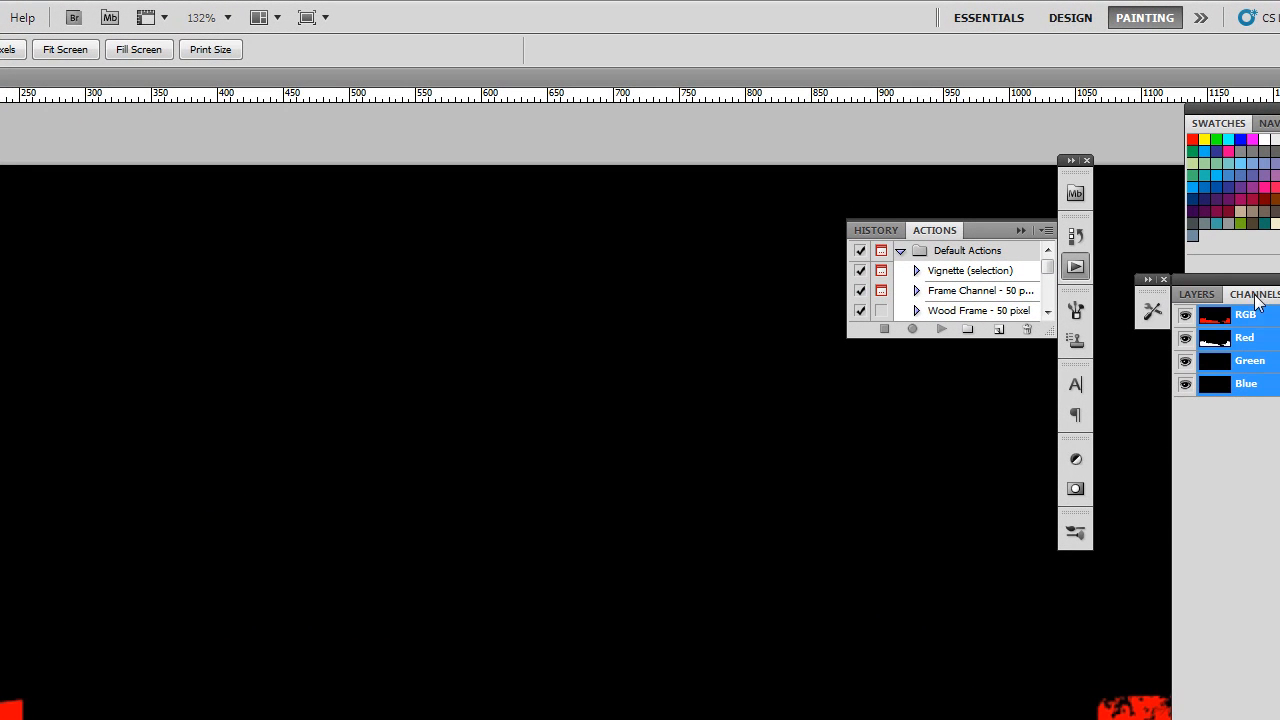
{"action": "left_click", "coordinate": [1197, 294]}
{"action": "left_click", "coordinate": [1254, 294]}
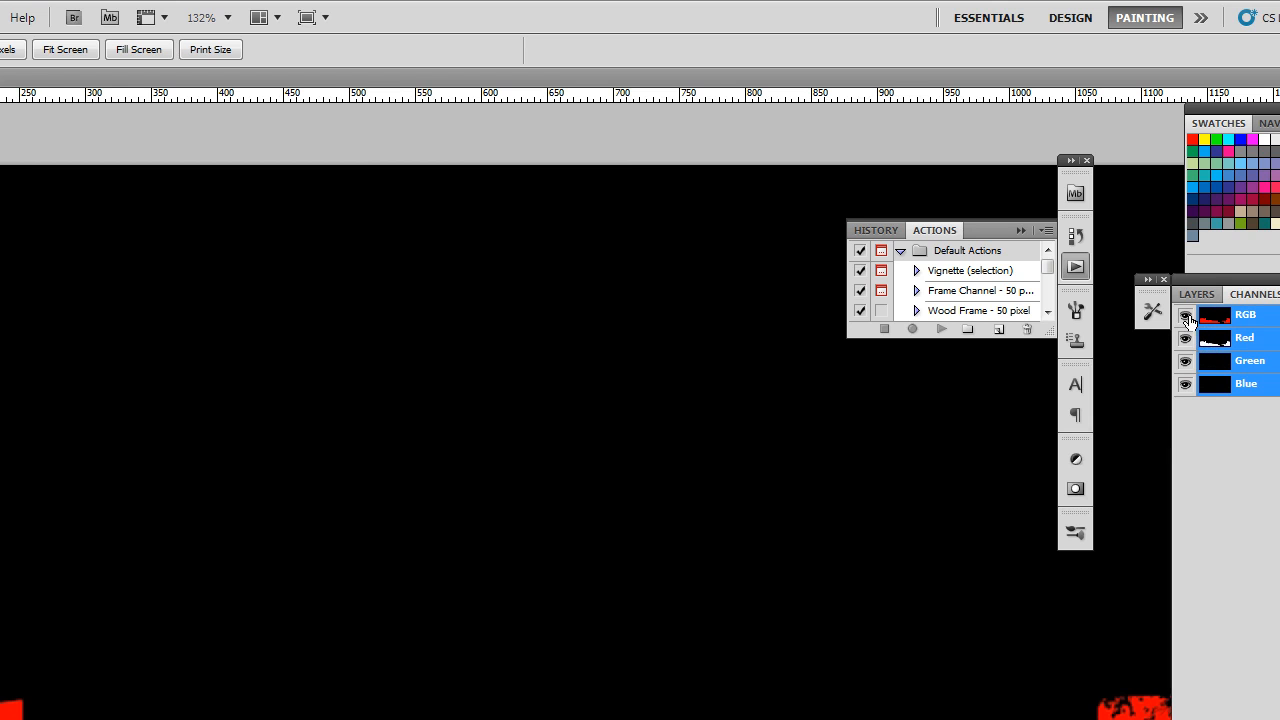
Hide the green and blue channels to view the matte's red channel on its own
{"action": "left_click", "coordinate": [1188, 362]}
{"action": "left_click", "coordinate": [1187, 385]}
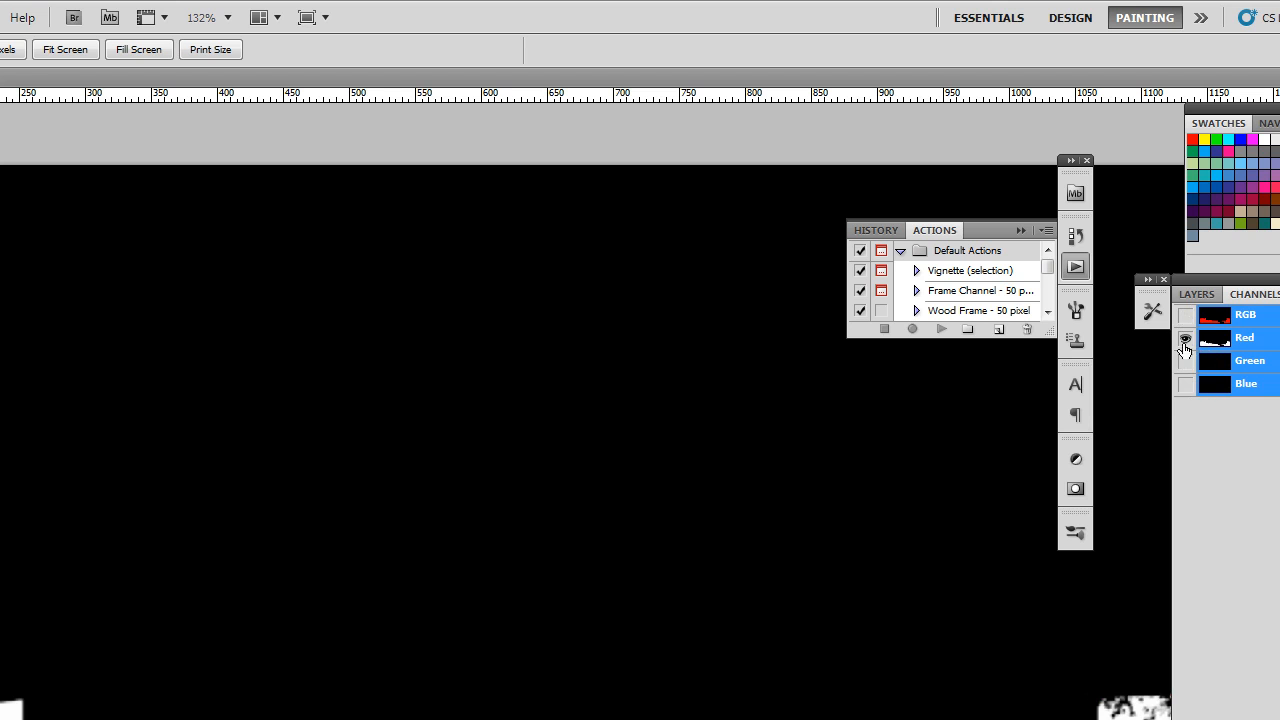
{"action": "left_click", "coordinate": [1197, 294]}
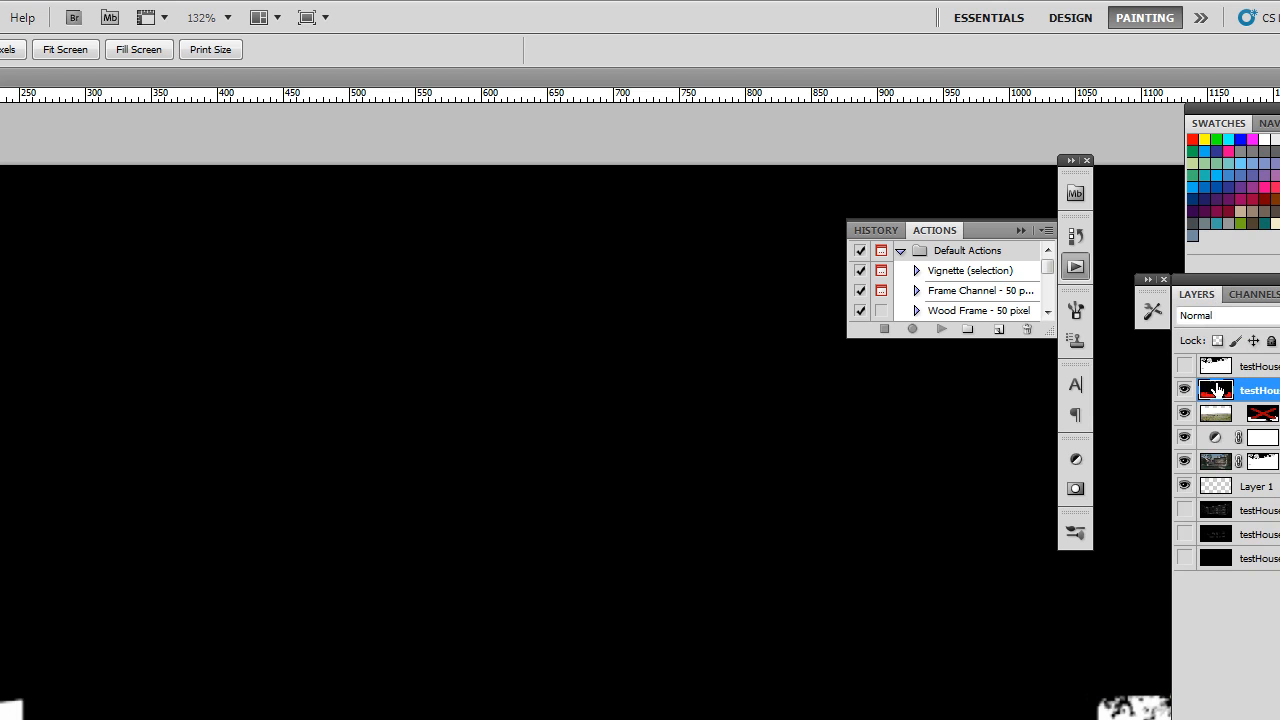
{"action": "left_click", "coordinate": [1254, 294]}
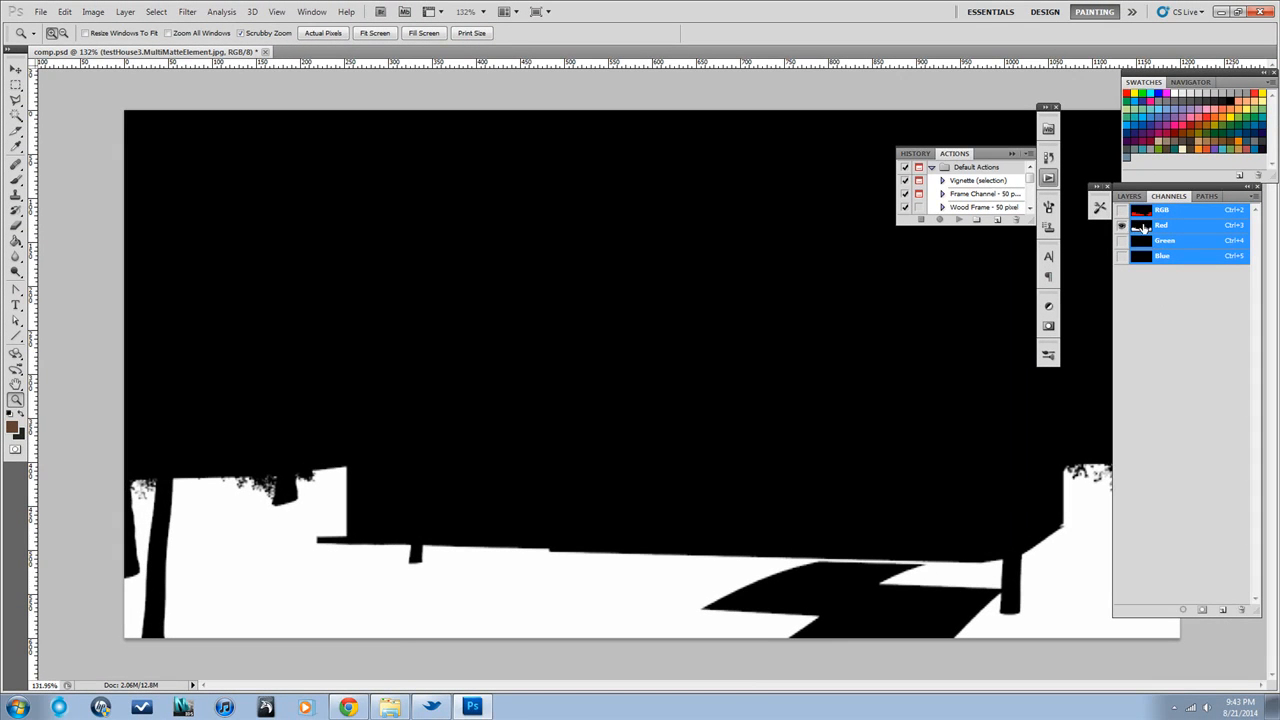
Load the red channel as a selection, restoring the composite RGB view and hiding the MultiMatteElement layer
{"action": "left_click", "coordinate": [1141, 226], "text": "ctrl"}
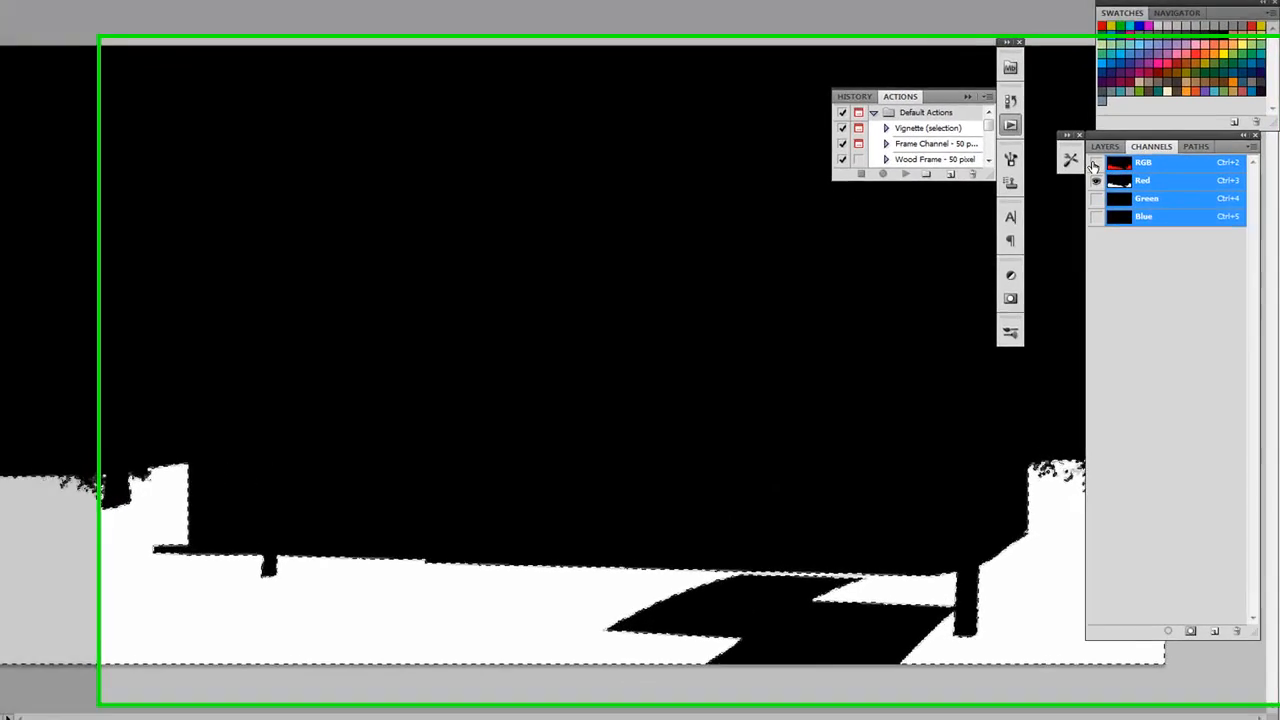
{"action": "left_click", "coordinate": [1121, 210]}
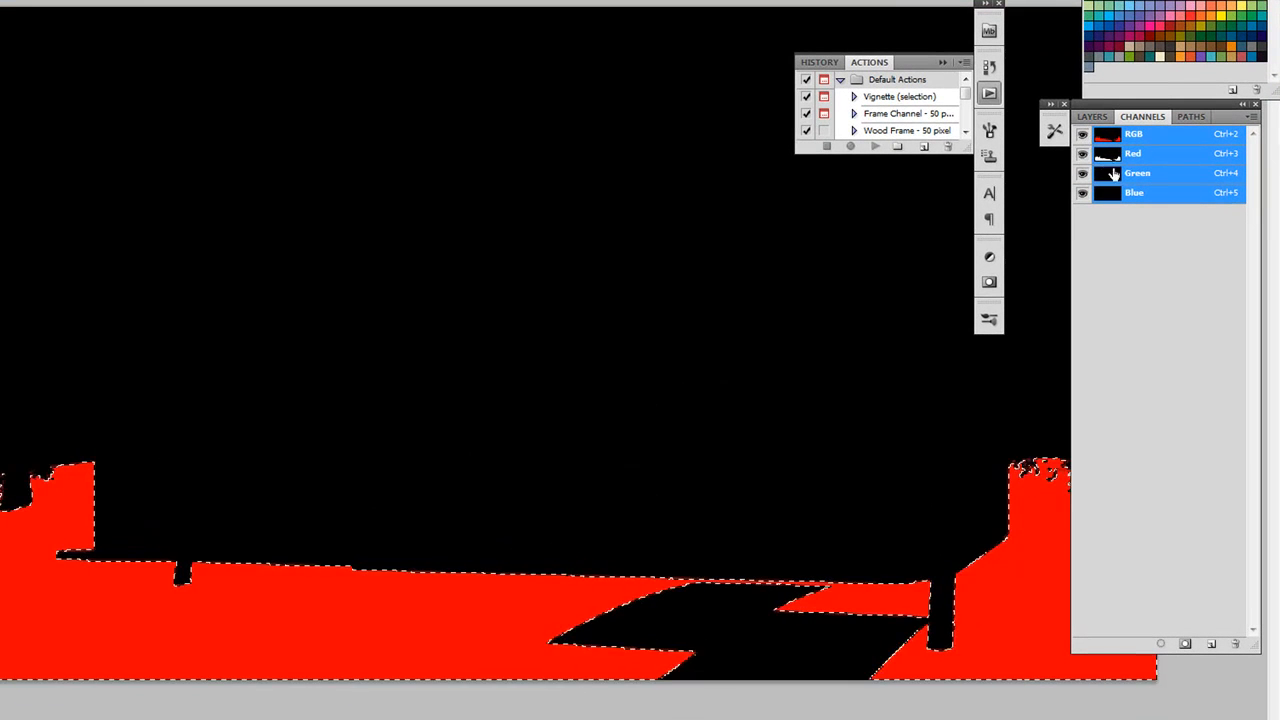
{"action": "left_click", "coordinate": [1100, 117]}
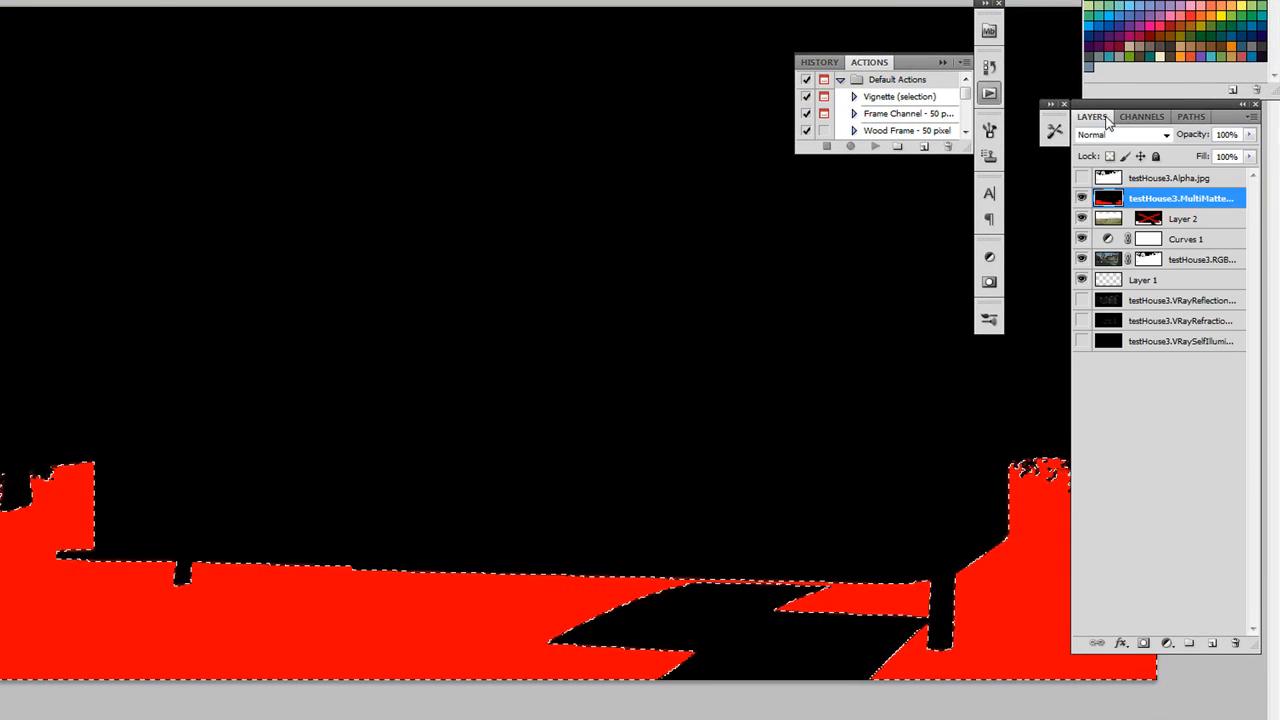
{"action": "left_click", "coordinate": [1081, 198]}
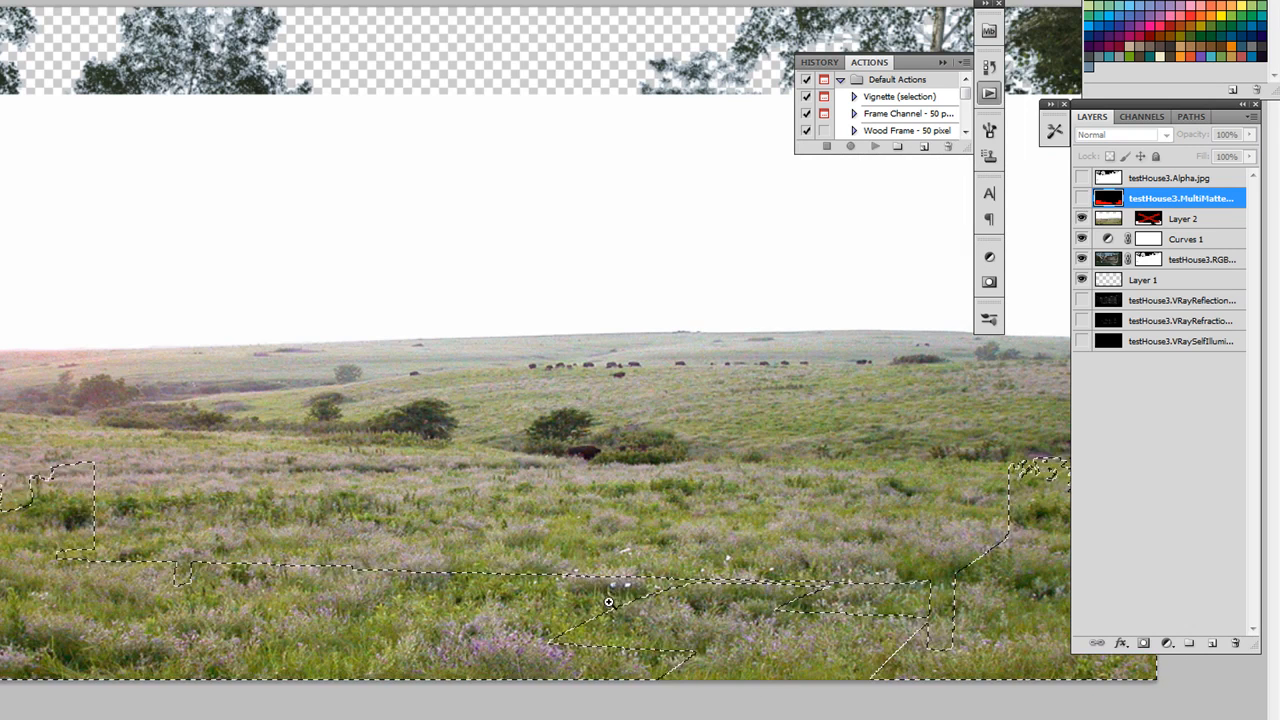
Delete the disabled mask from Layer 2 without applying it and add a new layer mask from the current selection
{"action": "left_click", "coordinate": [1134, 224]}
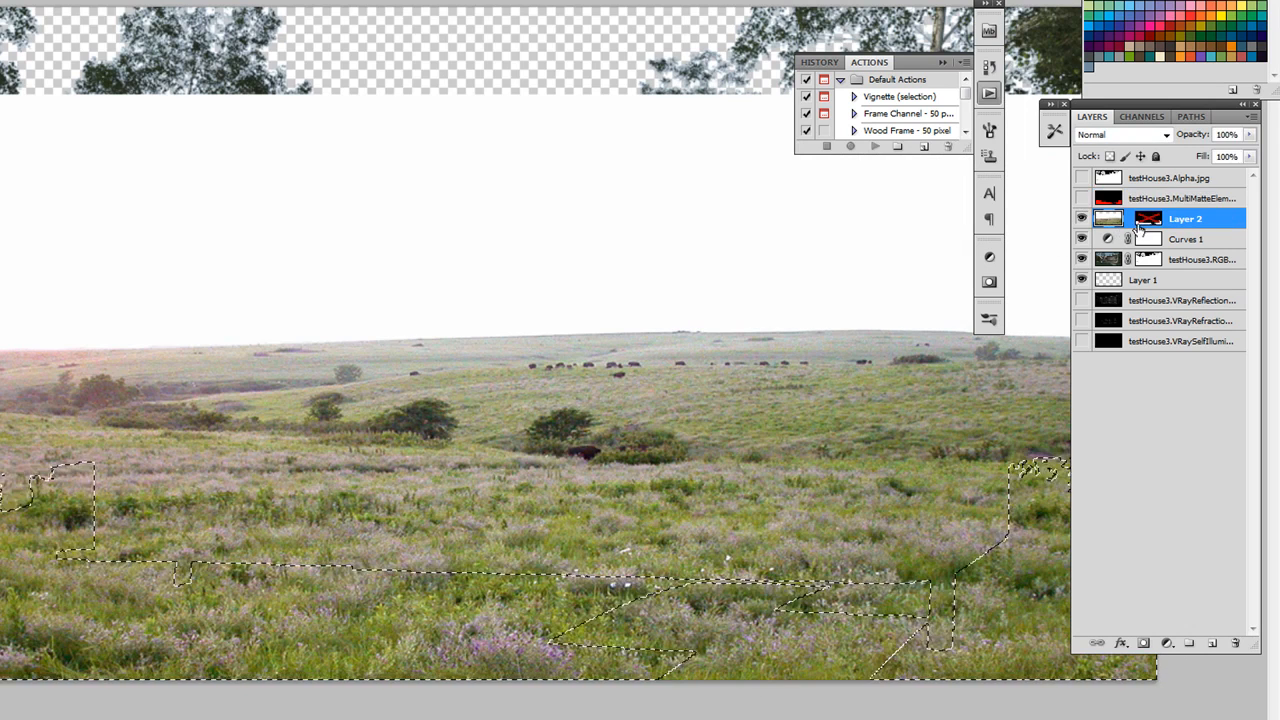
{"action": "left_click_drag", "start_coordinate": [1147, 220], "coordinate": [1241, 636]}
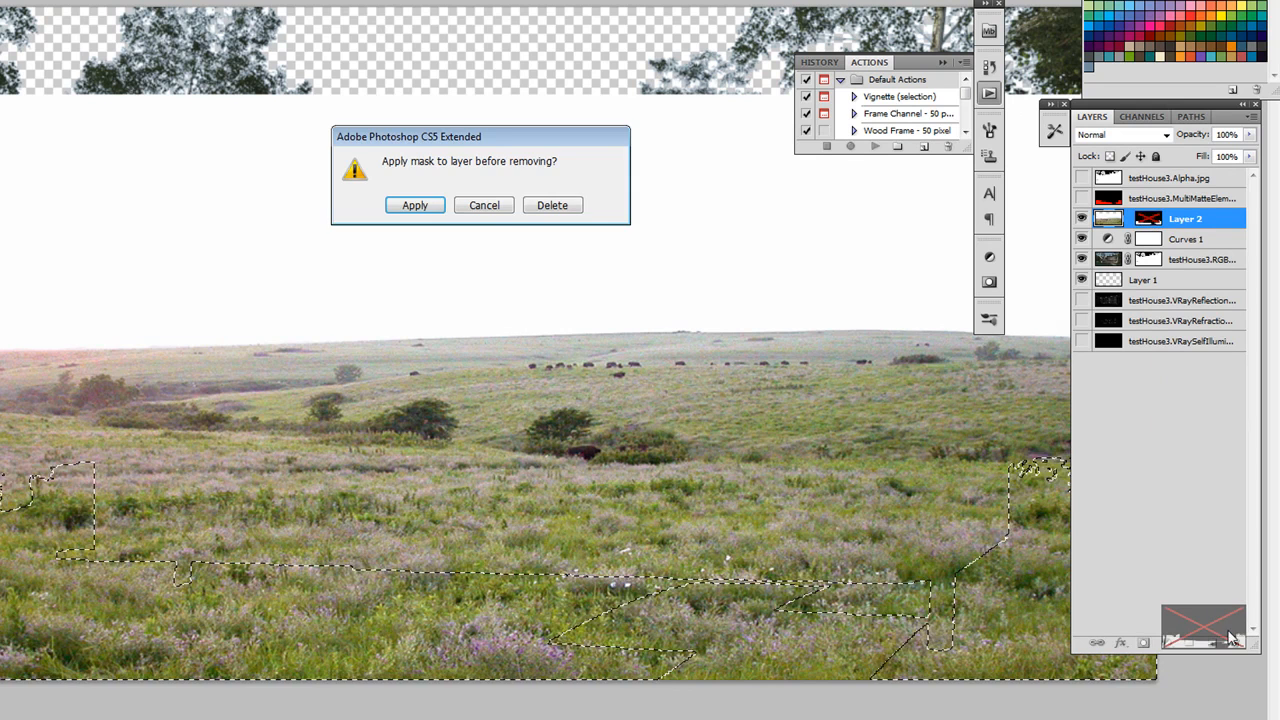
{"action": "left_click", "coordinate": [558, 207]}
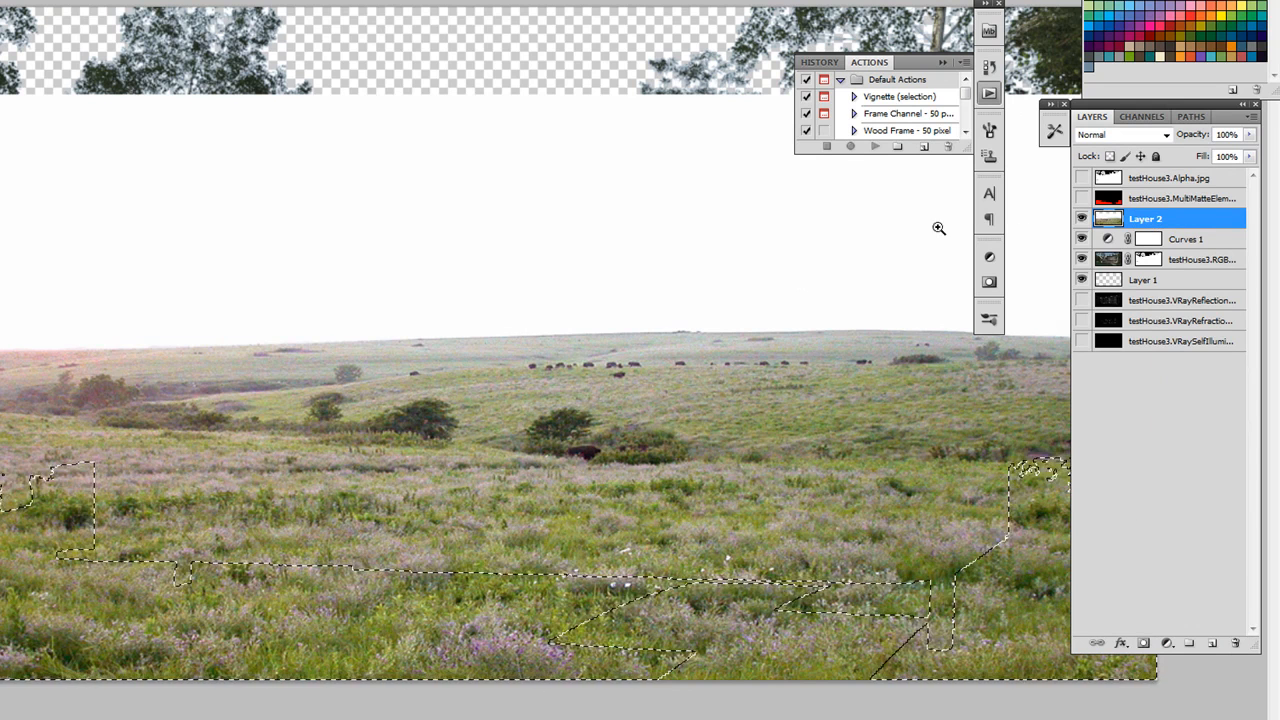
{"action": "left_click", "coordinate": [1143, 644]}
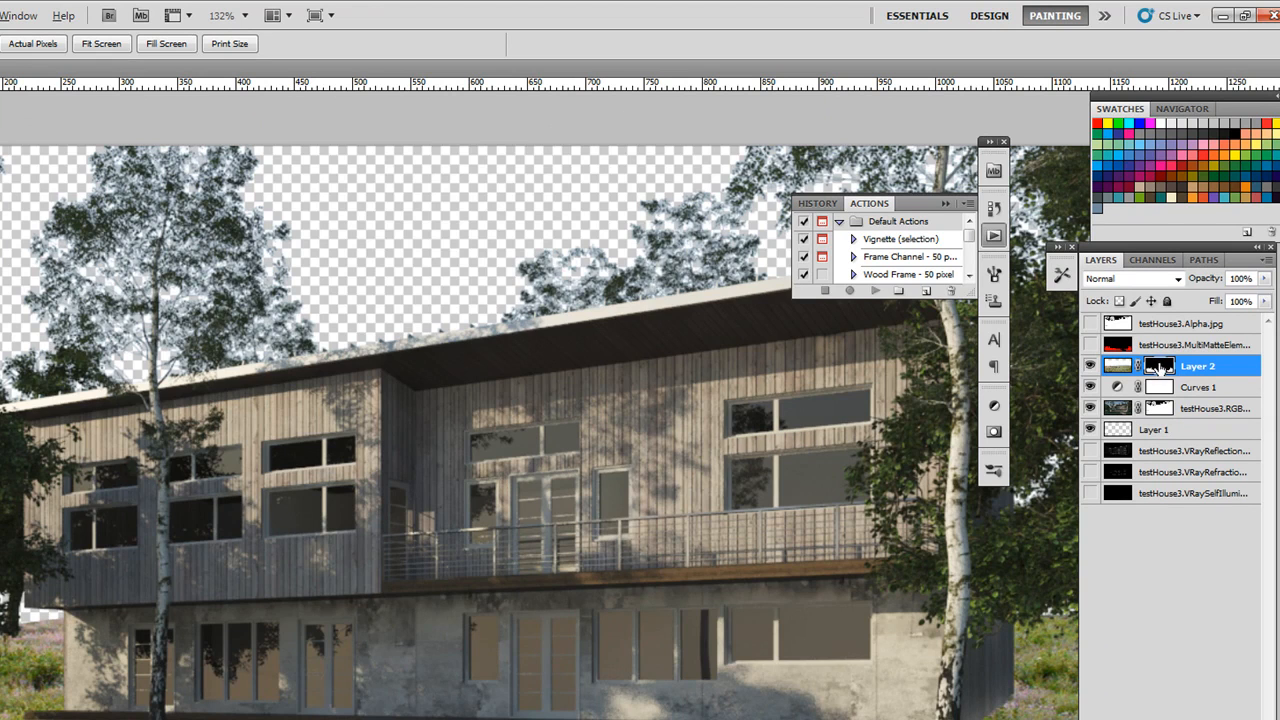
View Layer 2's mask on its own, then try moving the meadow photo with its linked mask and undo the move
{"action": "left_click", "coordinate": [1158, 366], "text": "alt"}
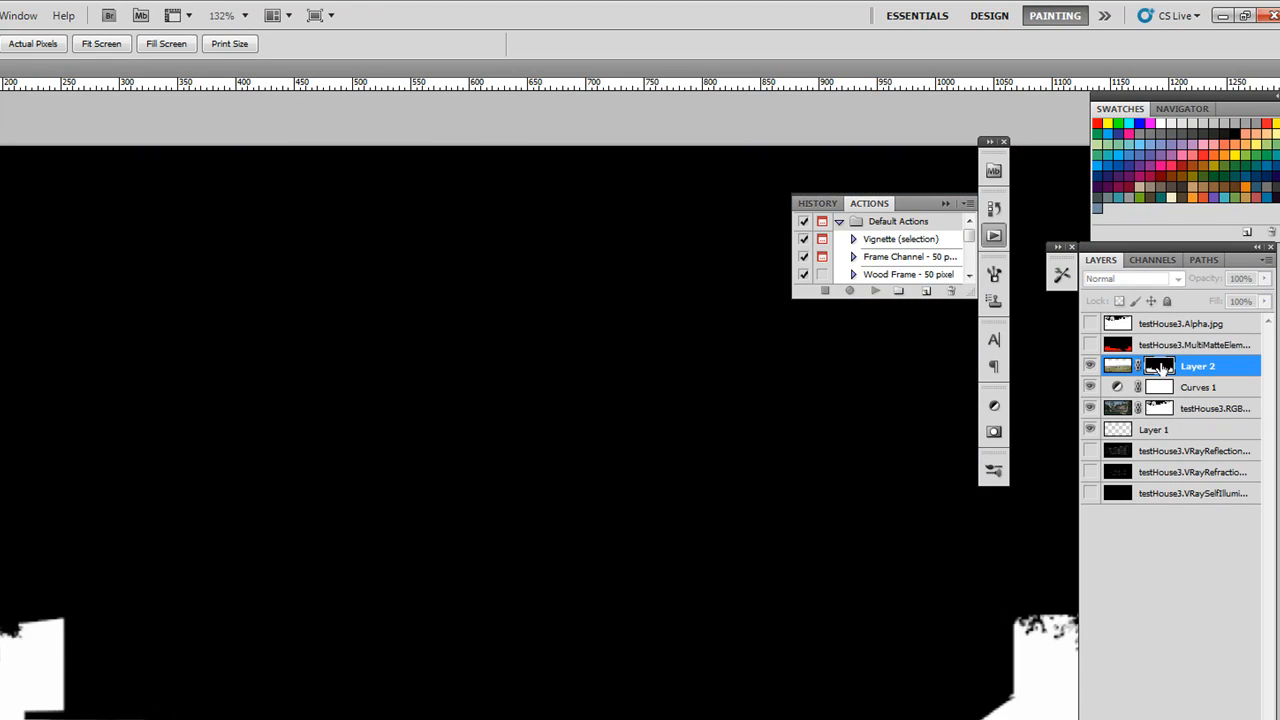
{"action": "left_click", "coordinate": [1120, 367]}
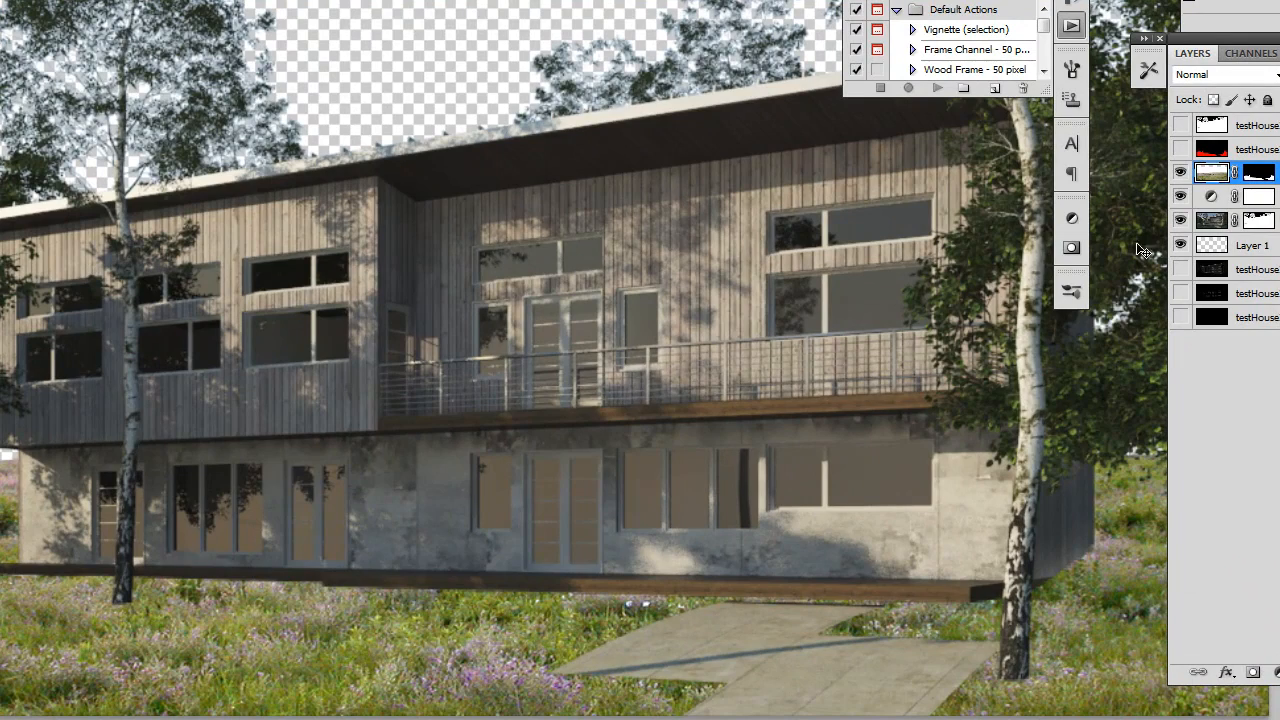
{"action": "left_click_drag", "start_coordinate": [395, 664], "coordinate": [307, 552]}
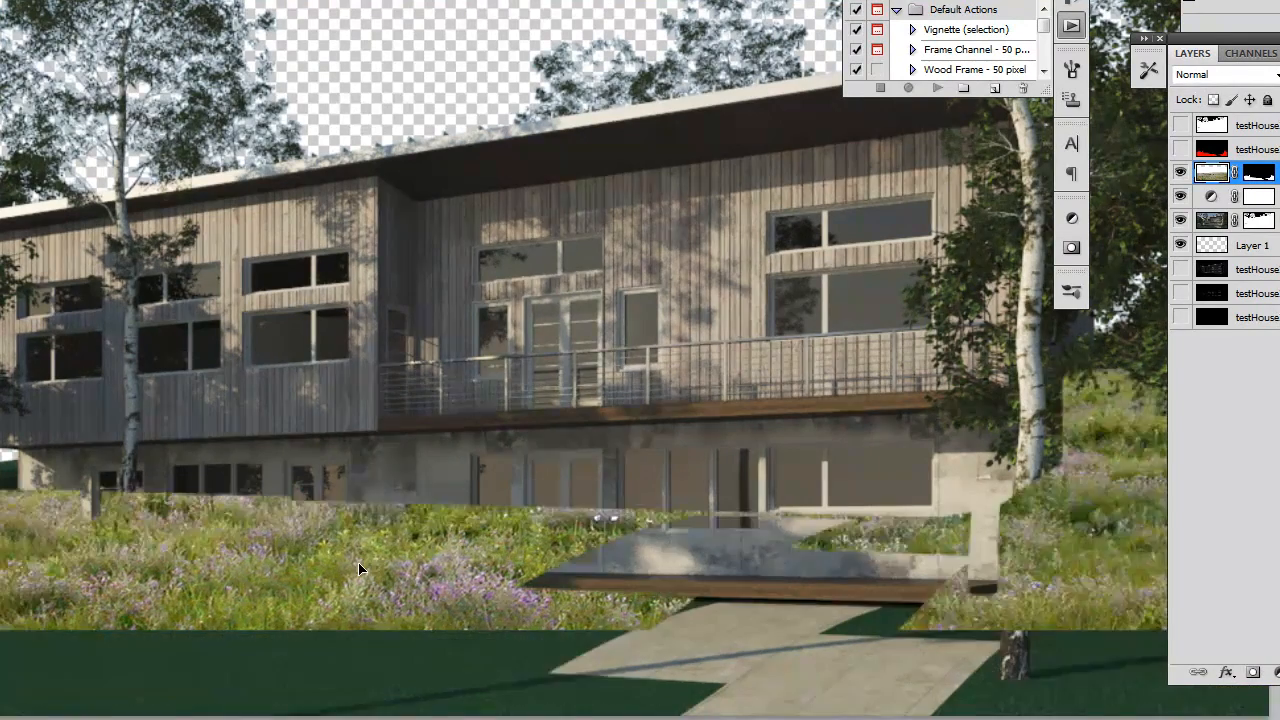
{"action": "left_click_drag", "start_coordinate": [384, 547], "coordinate": [448, 604]}
{"action": "key", "text": "ctrl+z"}
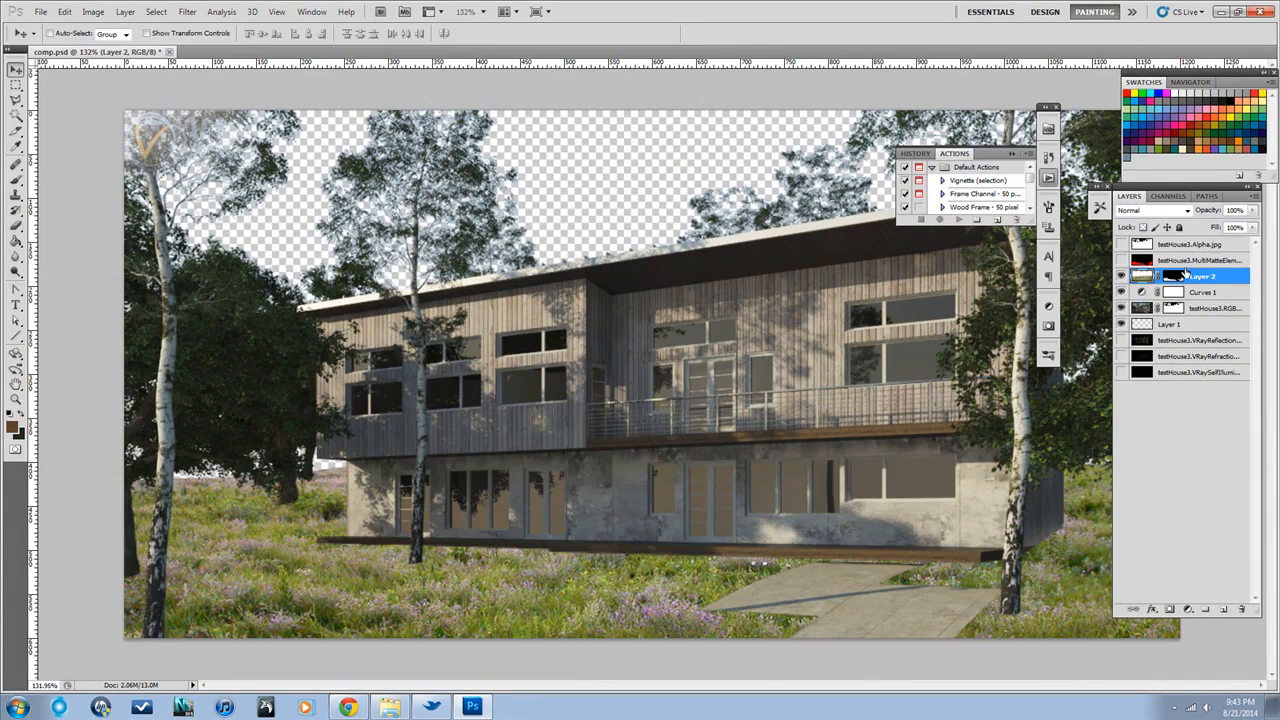
Unlink Layer 2 from its mask and try moving the mask and the meadow photo independently
{"action": "left_click", "coordinate": [1173, 278]}
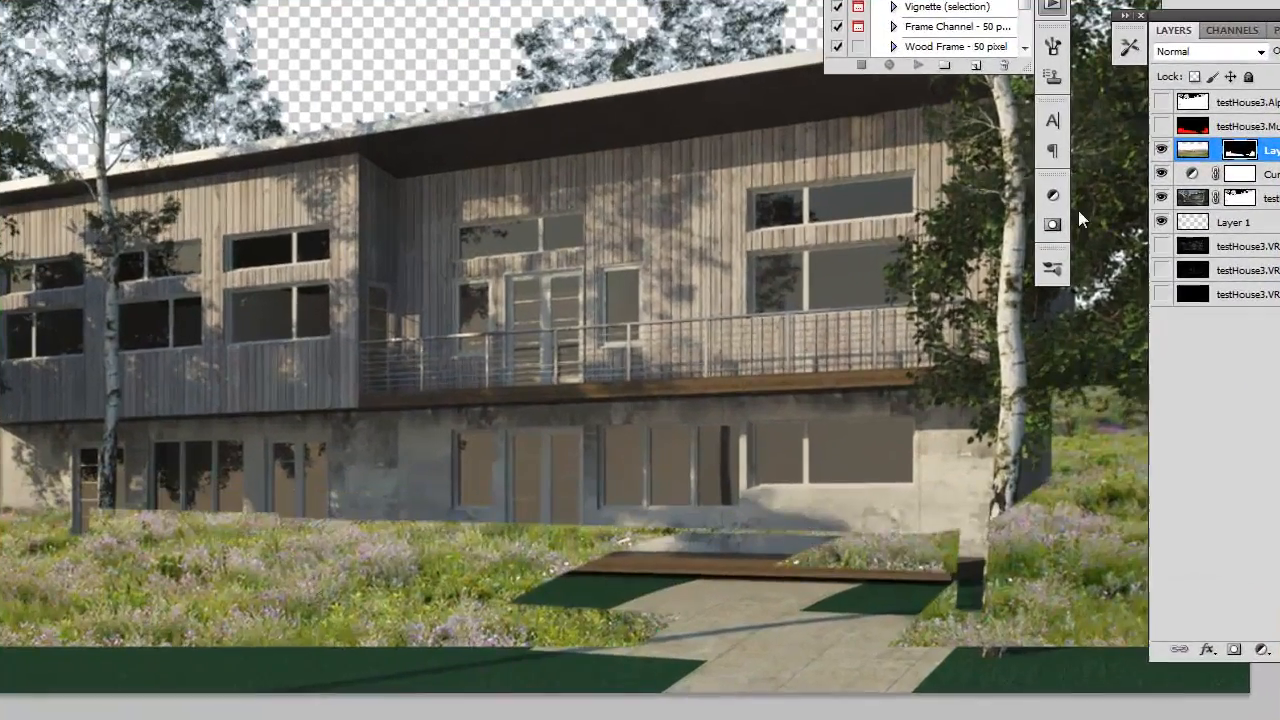
{"action": "left_click", "coordinate": [1192, 151]}
{"action": "mouse_move", "coordinate": [404, 647]}
{"action": "left_mouse_down"}
{"action": "mouse_move", "coordinate": [398, 572]}
{"action": "mouse_move", "coordinate": [318, 583]}
{"action": "mouse_move", "coordinate": [466, 480]}
{"action": "mouse_move", "coordinate": [449, 414]}
{"action": "mouse_move", "coordinate": [418, 663]}
{"action": "left_mouse_up"}
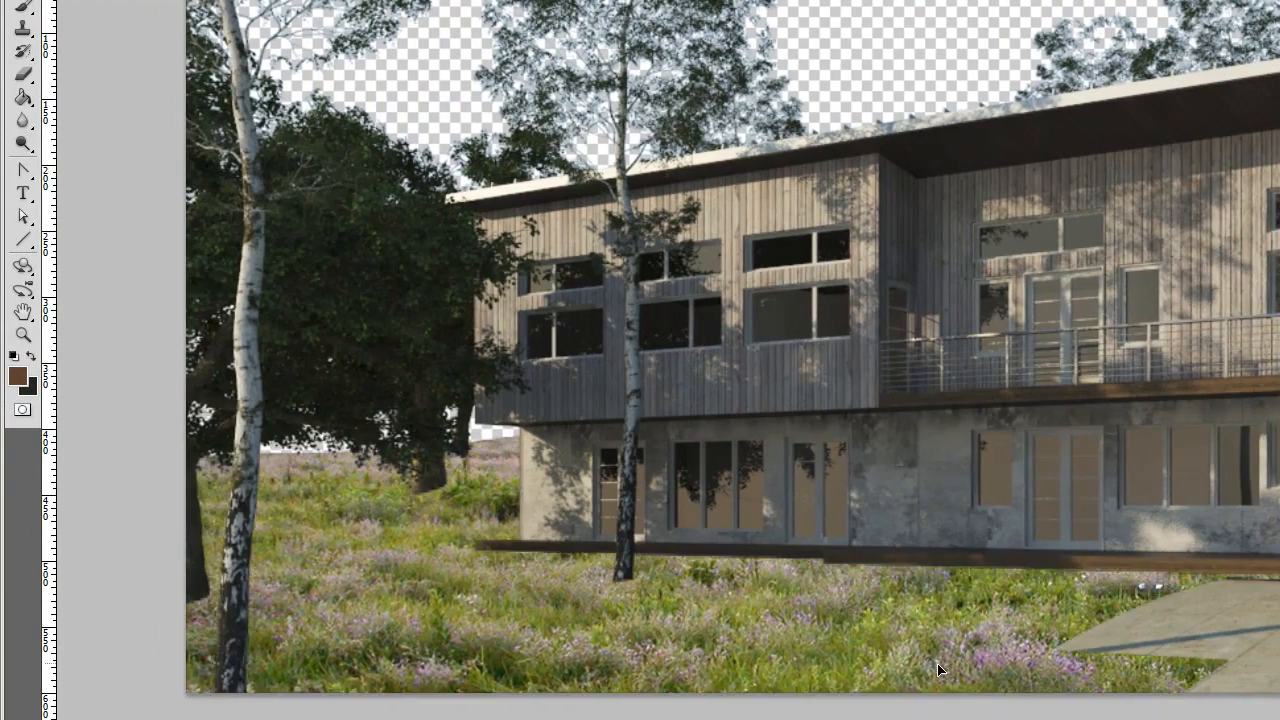
{"action": "left_click_drag", "start_coordinate": [940, 670], "coordinate": [934, 655]}
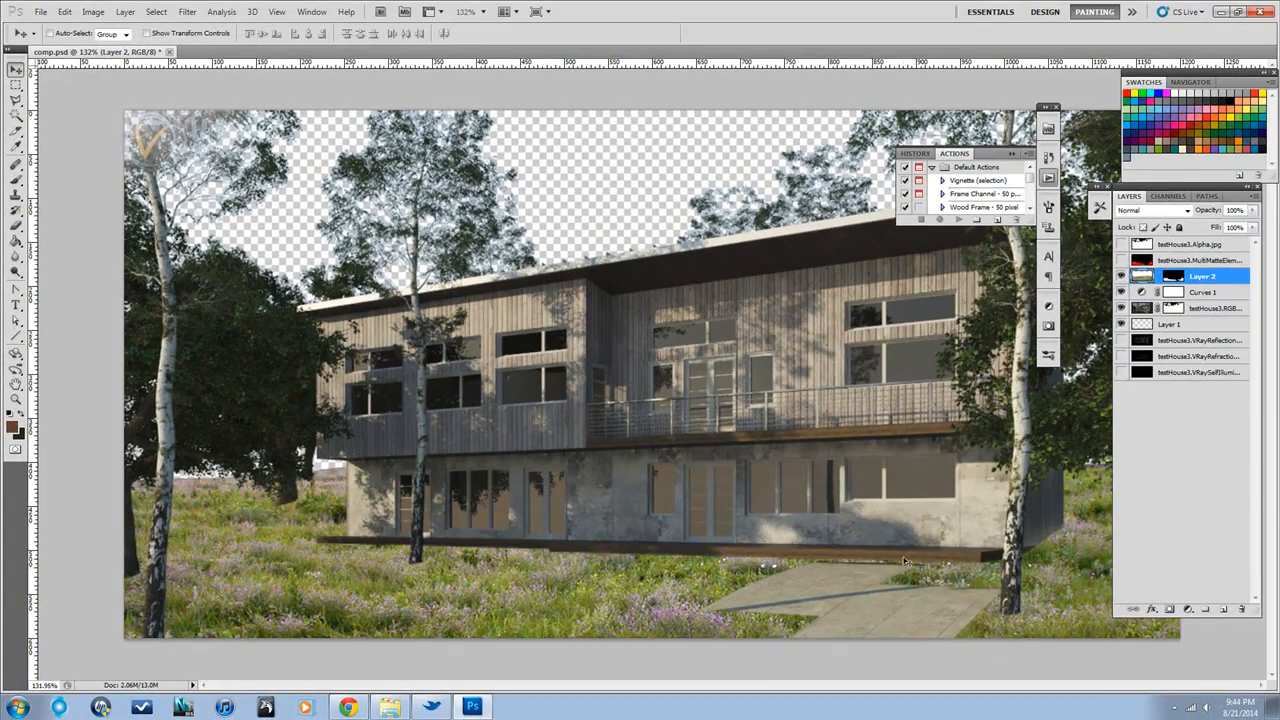
{"action": "left_click_drag", "start_coordinate": [918, 574], "coordinate": [917, 529]}
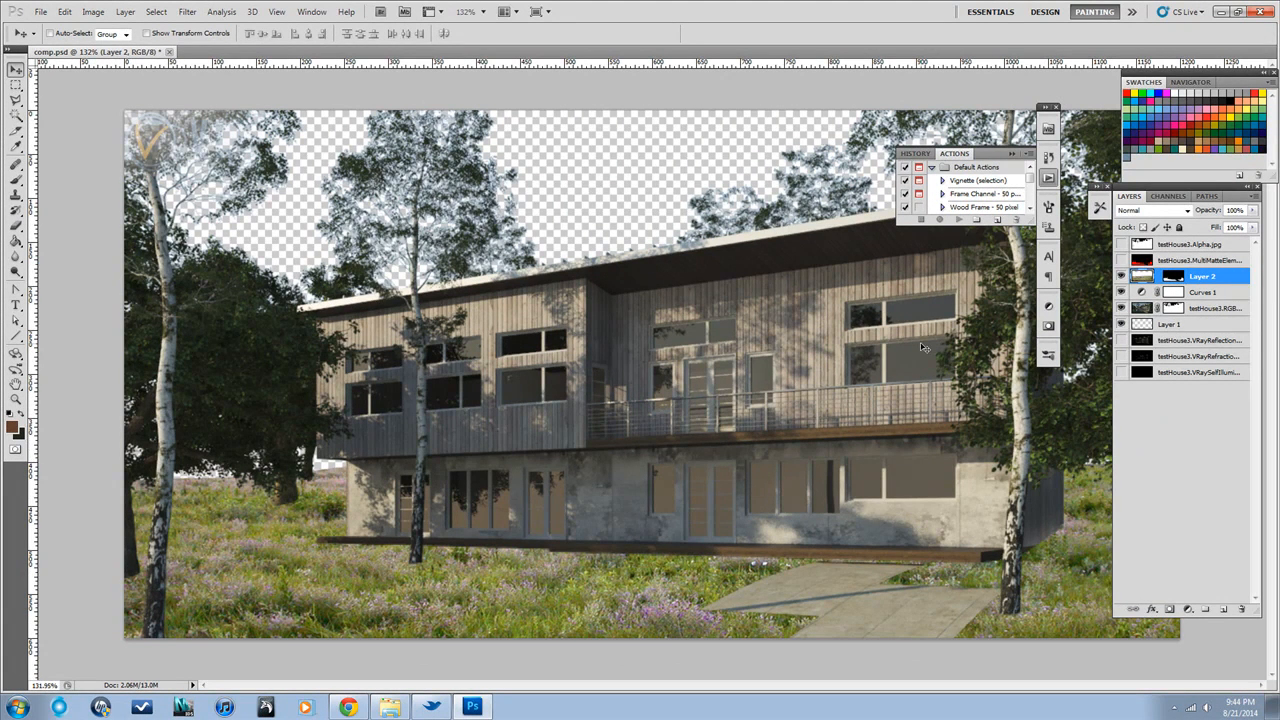
Disable and re-enable Layer 2's mask to compare the masked and unmasked meadow photo
{"action": "left_click", "coordinate": [1172, 279], "text": "shift"}
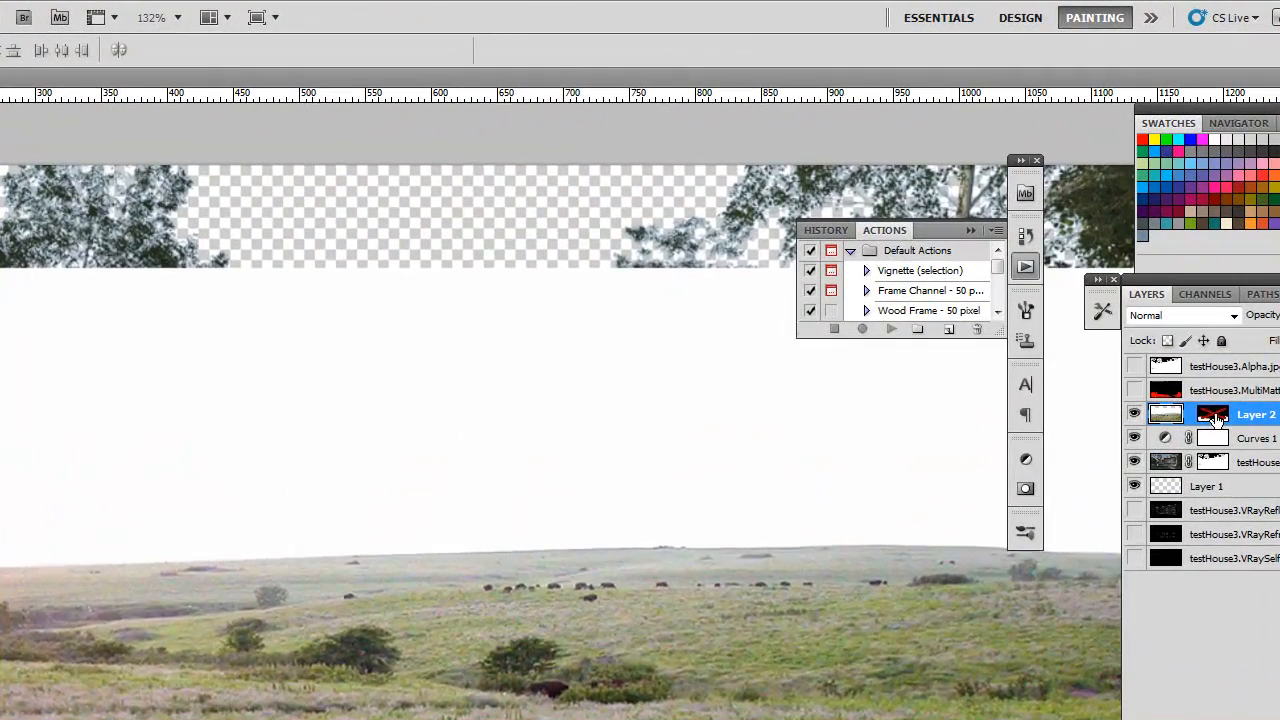
{"action": "left_click", "coordinate": [1172, 279], "text": "shift"}
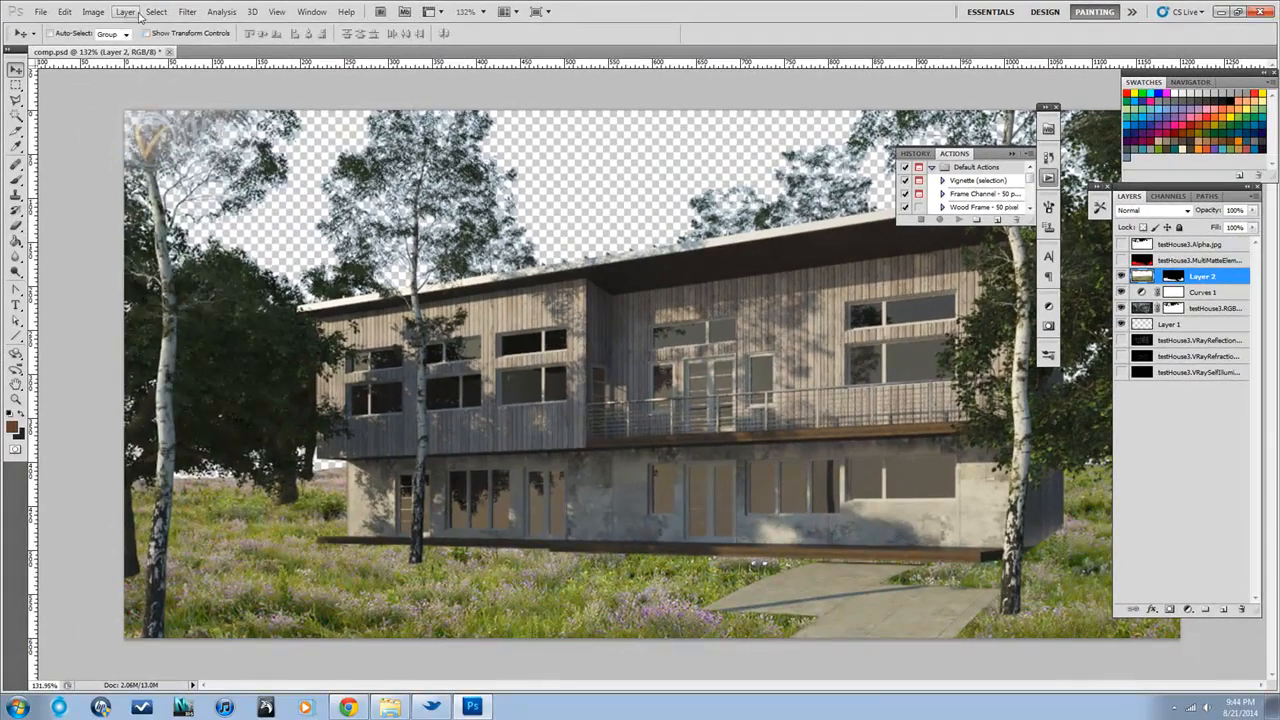
Add a Hue/Saturation adjustment layer clipped to Layer 2 and check which area it affects by toggling Layer 2
{"action": "left_click", "coordinate": [137, 13]}
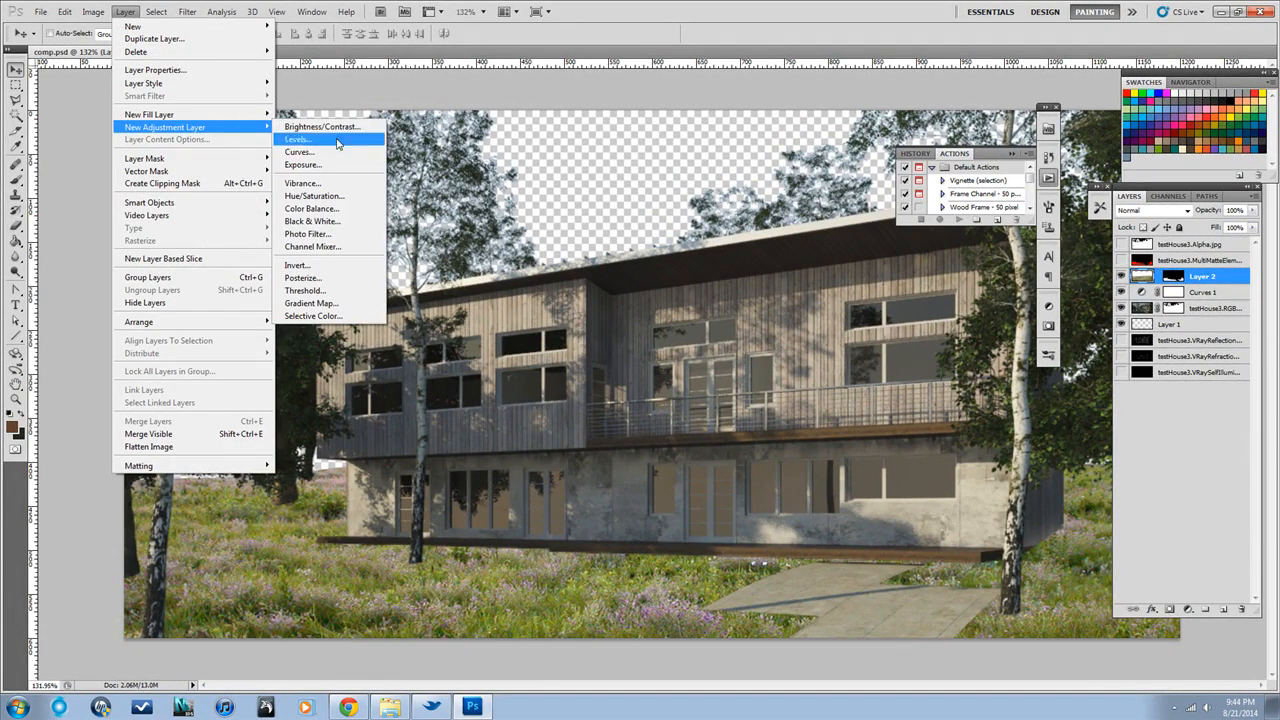
{"action": "left_click", "coordinate": [318, 197]}
{"action": "left_click", "coordinate": [746, 229]}
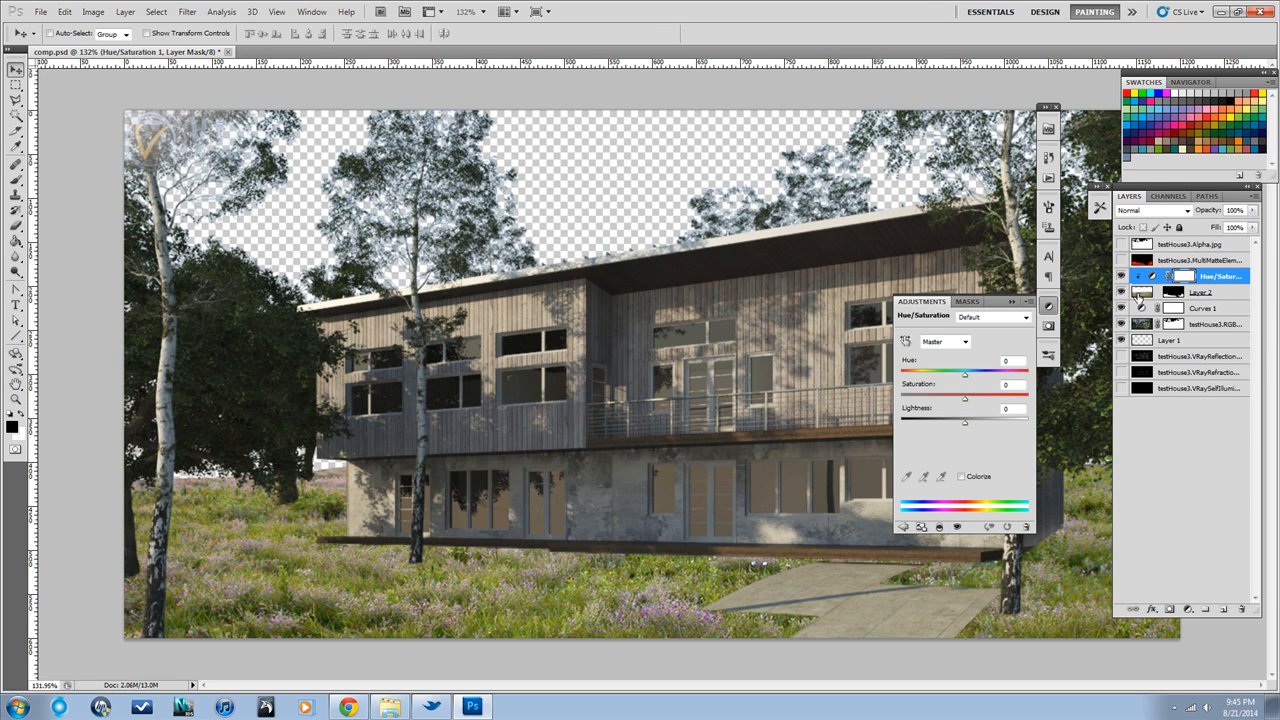
{"action": "left_click", "coordinate": [1048, 306]}
{"action": "left_click", "coordinate": [1122, 292]}
{"action": "left_click", "coordinate": [1122, 292]}
Set the meadow's Hue/Saturation adjustment to saturation -33 and lightness -17
{"action": "double_click", "coordinate": [1151, 278]}
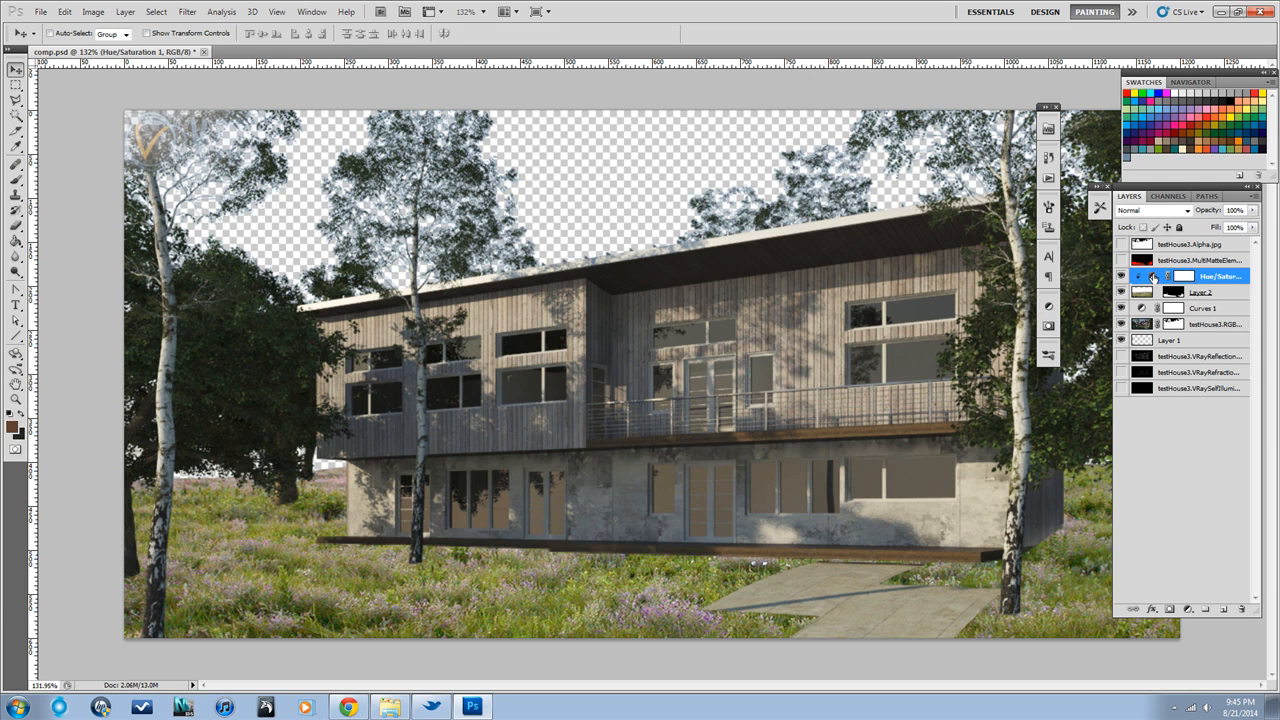
{"action": "left_click_drag", "start_coordinate": [965, 397], "coordinate": [929, 400]}
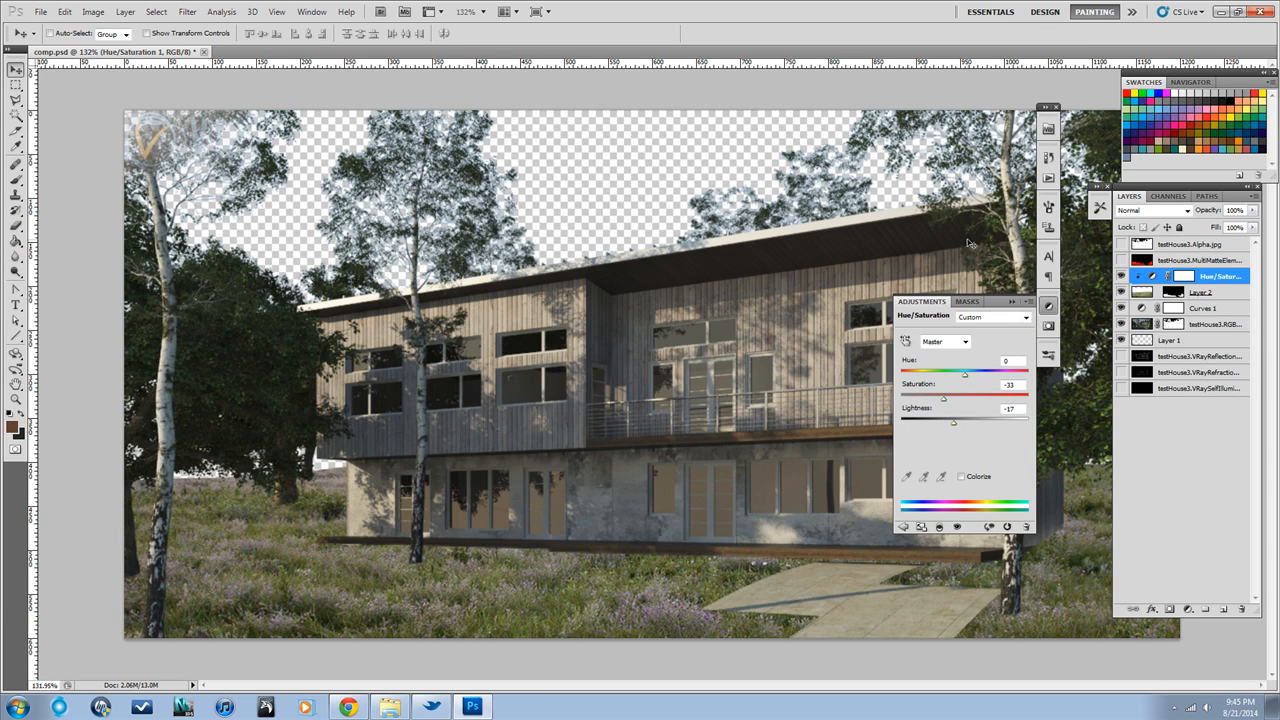
{"action": "left_click", "coordinate": [1013, 301]}
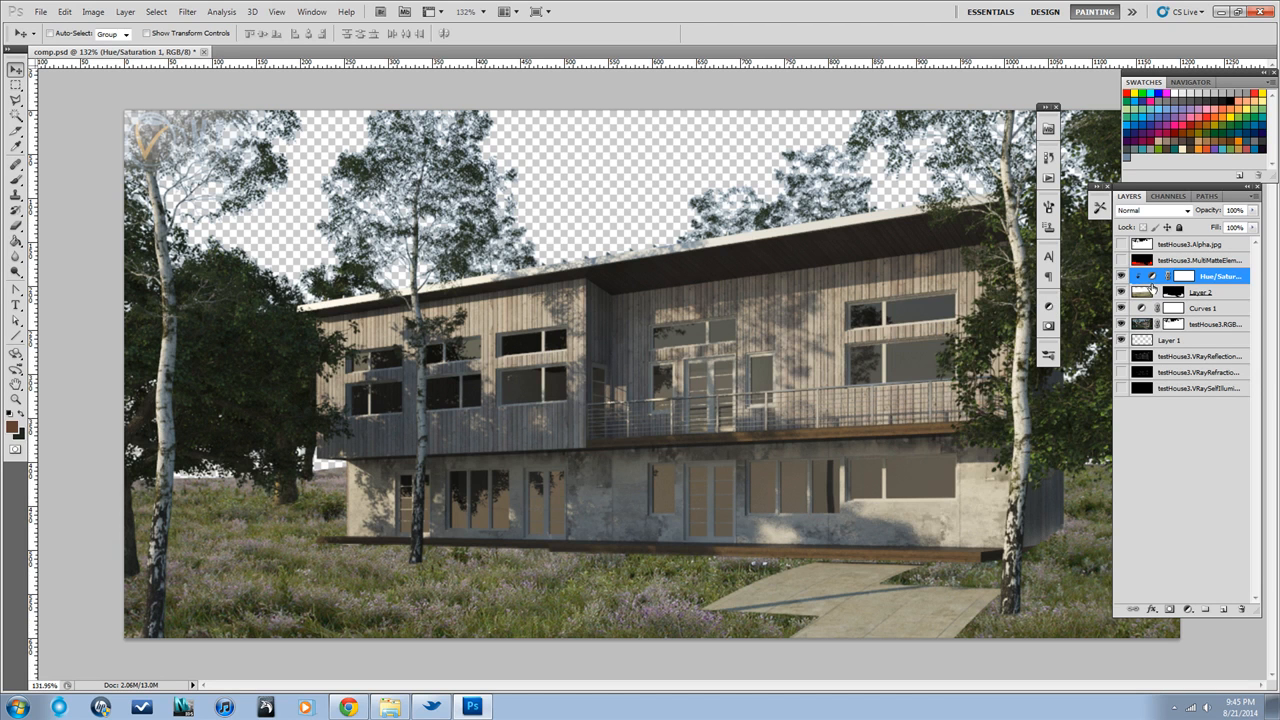
Toggle the clipping of the meadow's Hue/Saturation adjustment to compare its effect on the whole image and on Layer 2 only
{"action": "double_click", "coordinate": [1151, 277]}
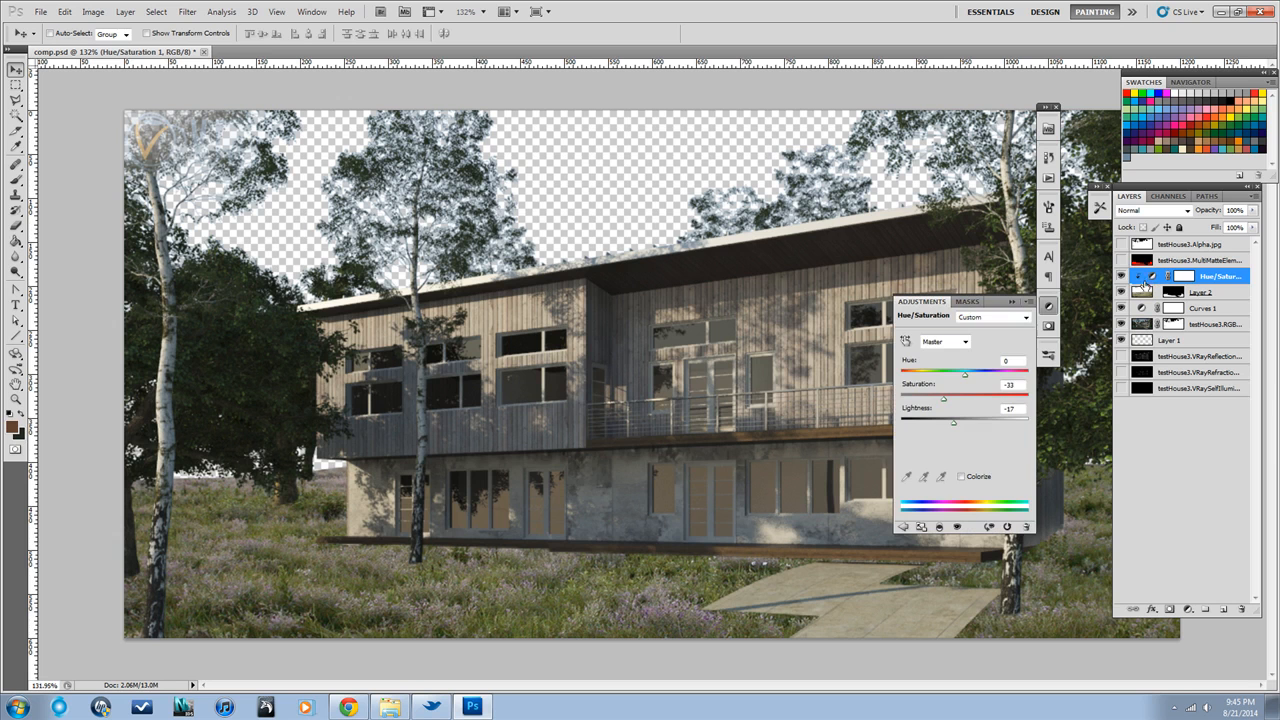
{"action": "left_click", "coordinate": [940, 528]}
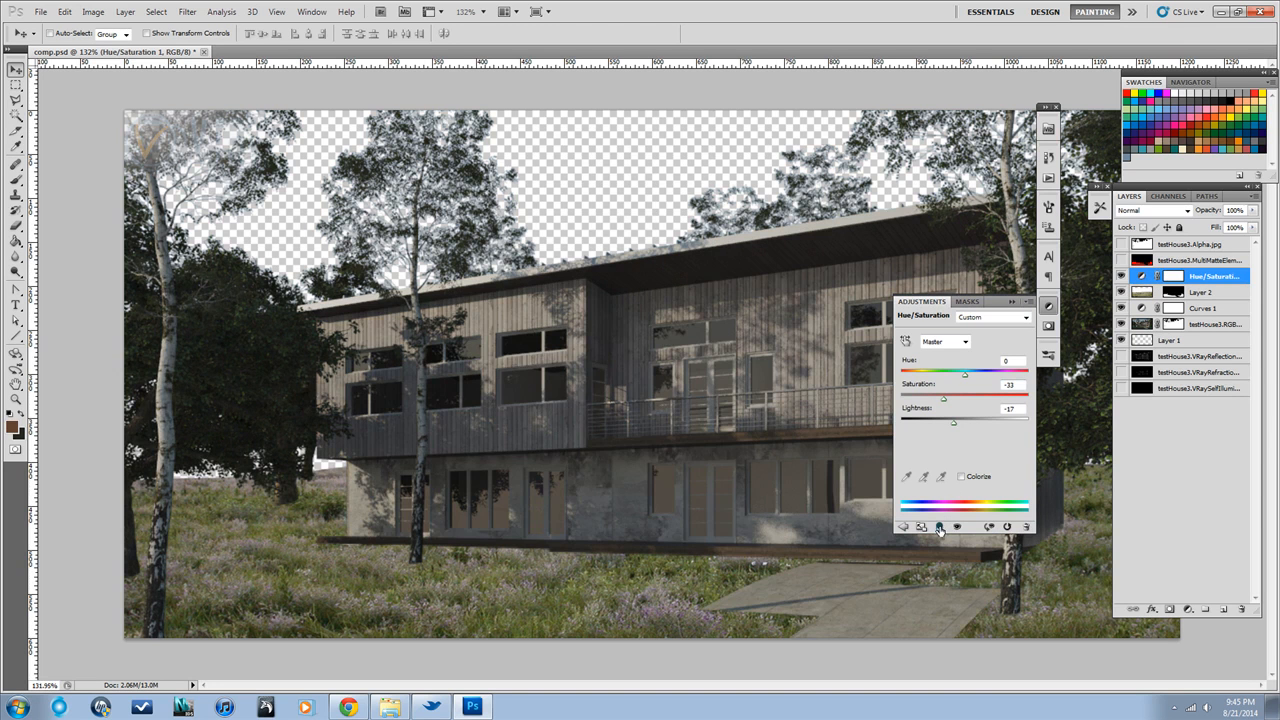
{"action": "left_click", "coordinate": [940, 528]}
{"action": "left_click", "coordinate": [939, 529]}
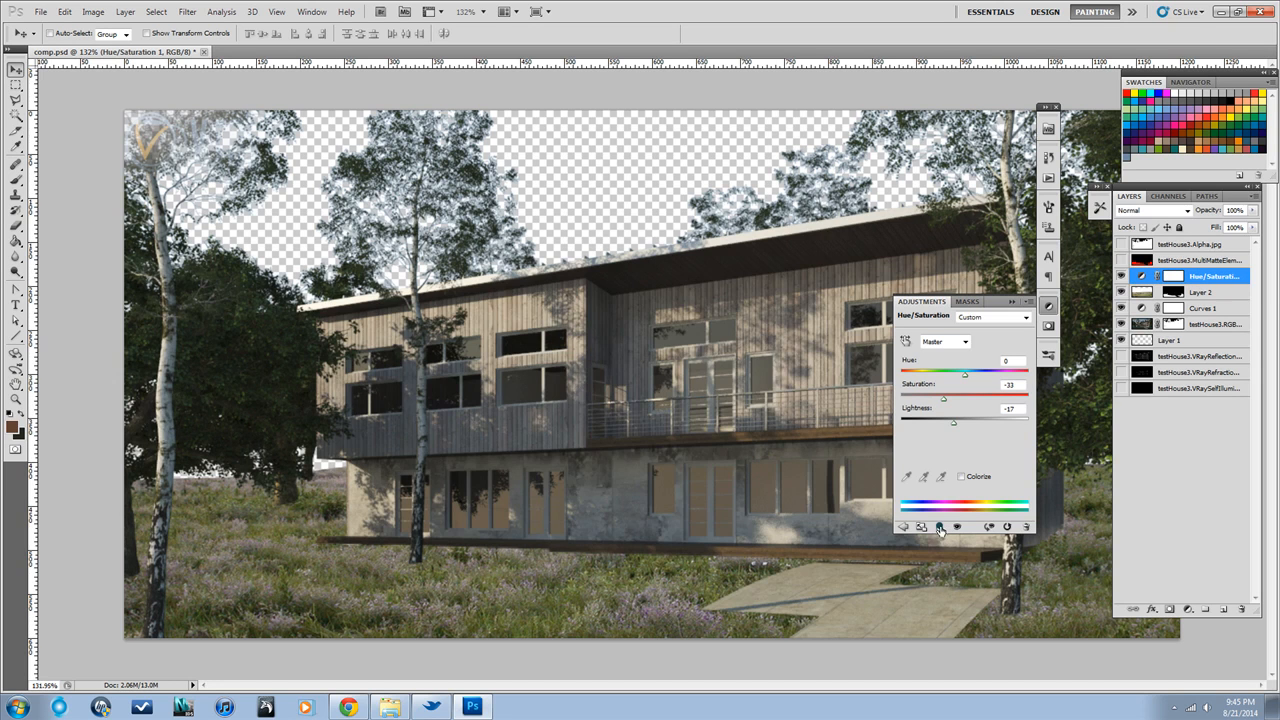
{"action": "left_click", "coordinate": [939, 529]}
{"action": "left_click", "coordinate": [939, 529]}
{"action": "left_click", "coordinate": [1012, 301]}
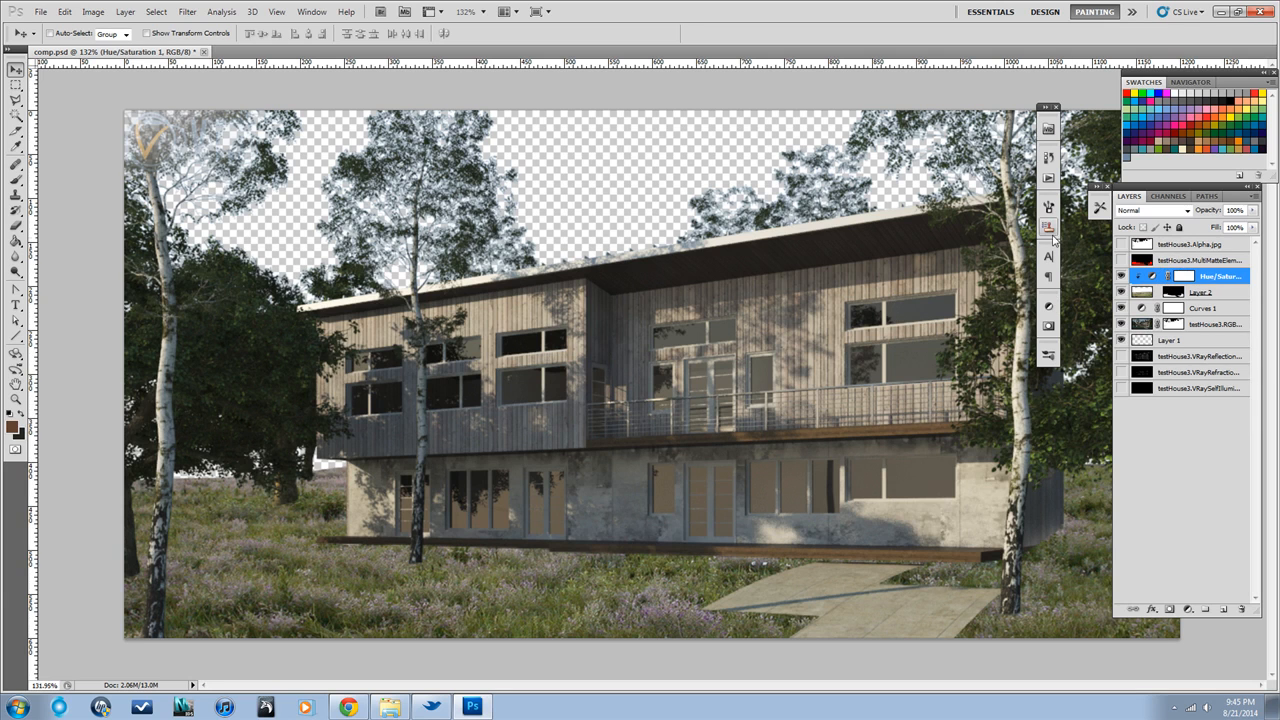
Add a Curves adjustment layer above Hue/Saturation and shape an S-curve with points at input 66, output 44 and input 142, output 158
{"action": "left_click", "coordinate": [125, 11]}
{"action": "mouse_move", "coordinate": [198, 128]}
{"action": "left_click", "coordinate": [315, 153]}
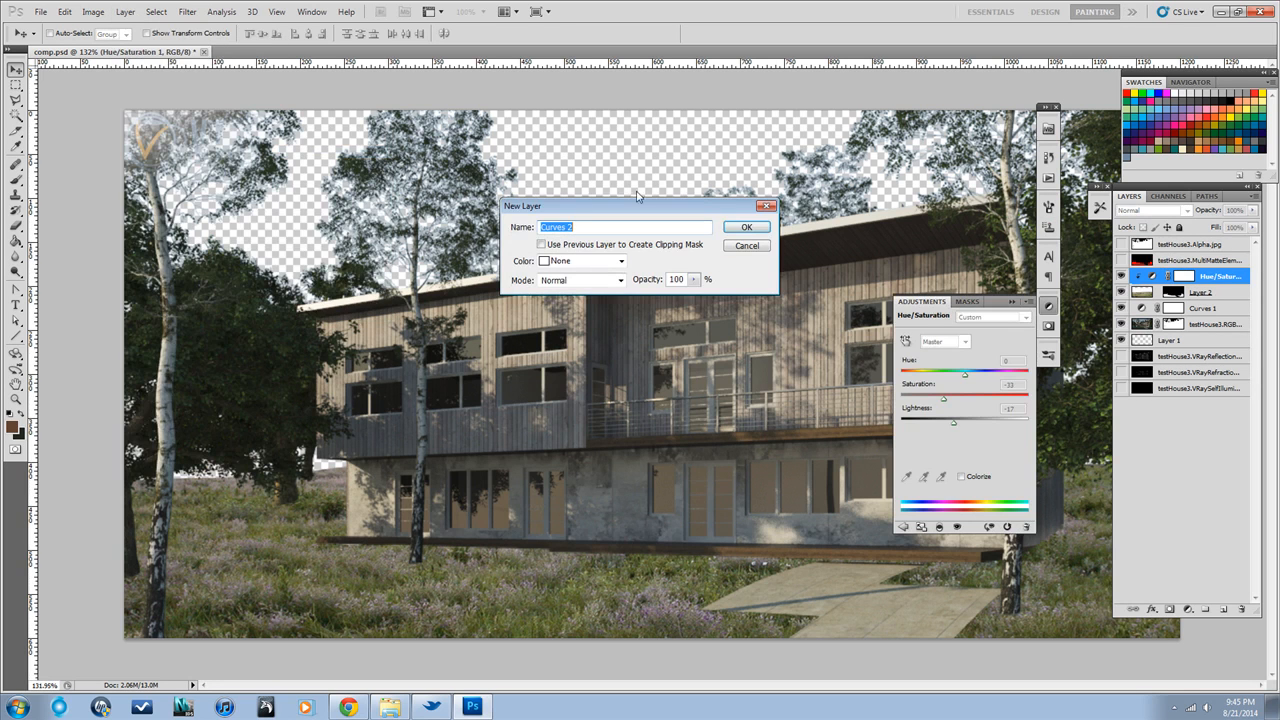
{"action": "left_click", "coordinate": [745, 229]}
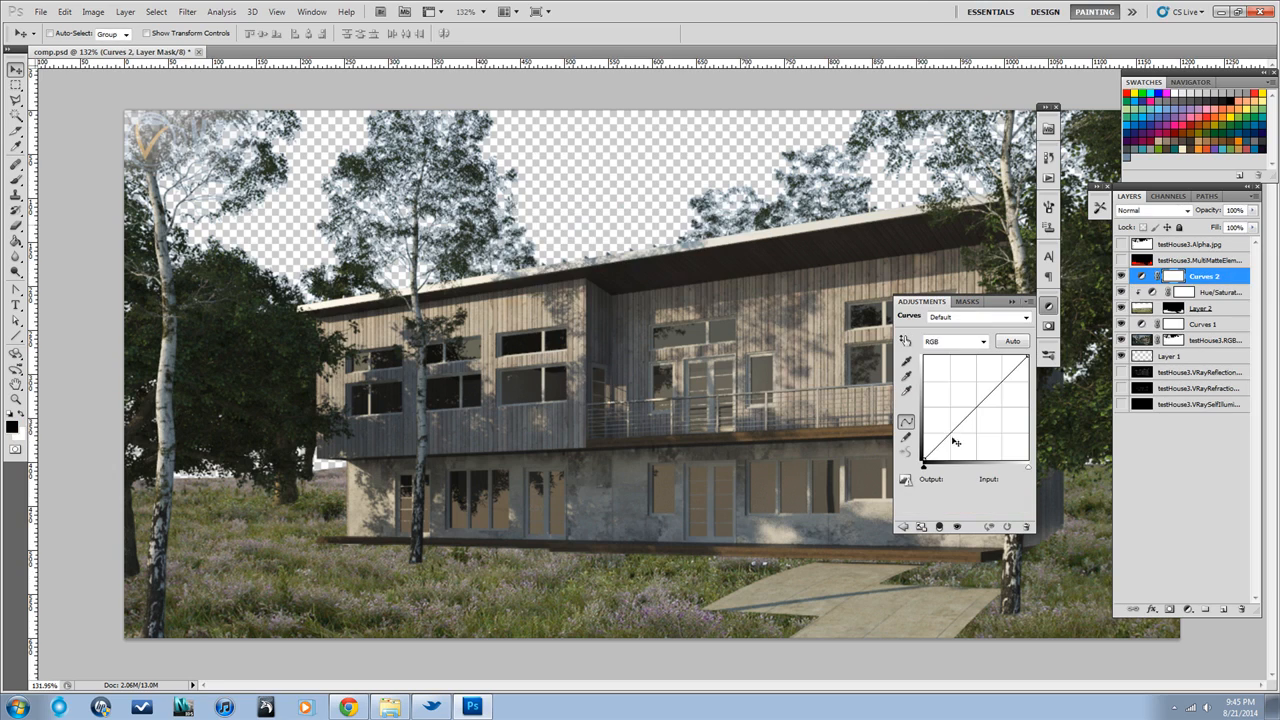
{"action": "left_click_drag", "start_coordinate": [951, 439], "coordinate": [951, 440]}
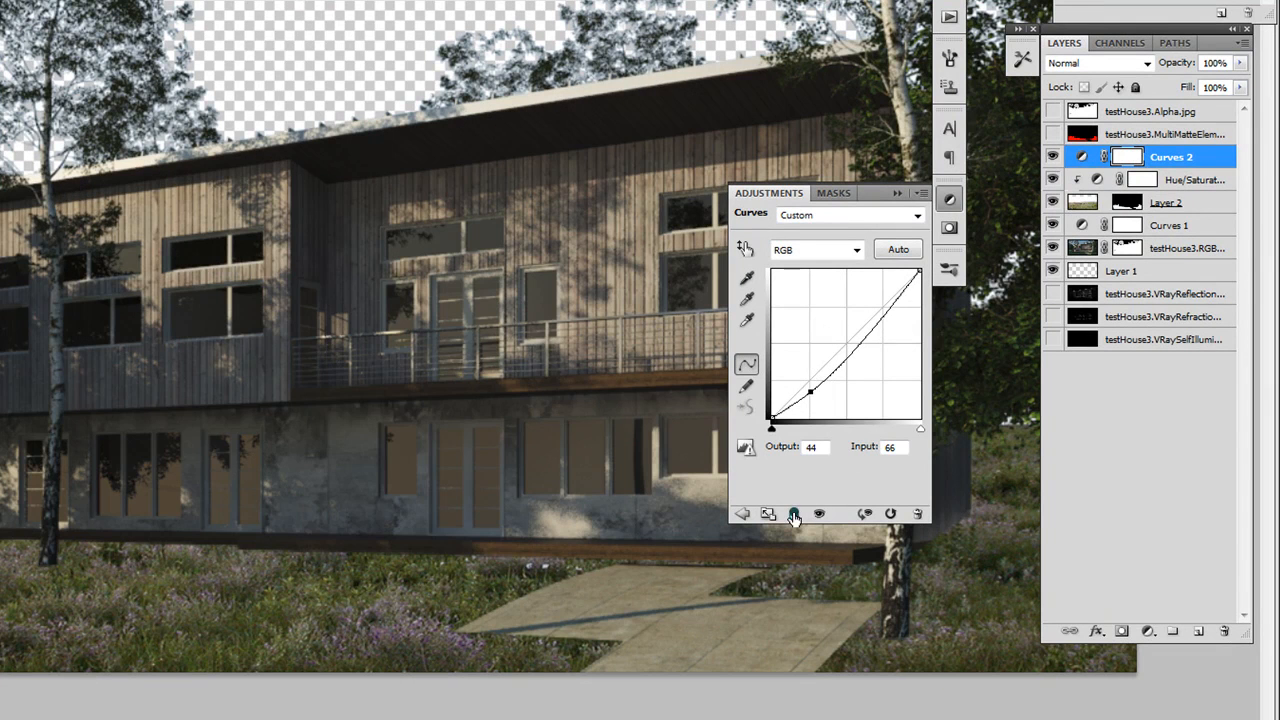
{"action": "left_click", "coordinate": [867, 333]}
{"action": "left_click_drag", "start_coordinate": [867, 333], "coordinate": [853, 326]}
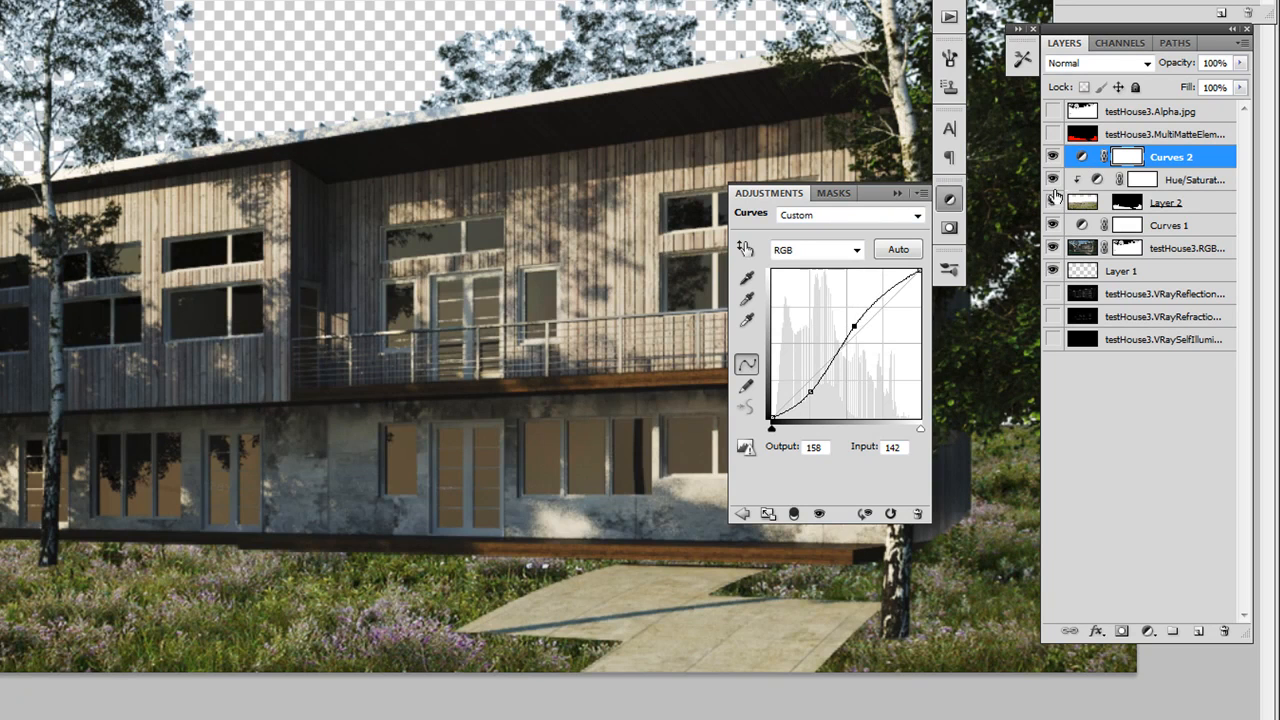
Clip the new Curves layer to Layer 2 and soften its points to input 54, output 44 and input 144, output 137
{"action": "left_click", "coordinate": [794, 513]}
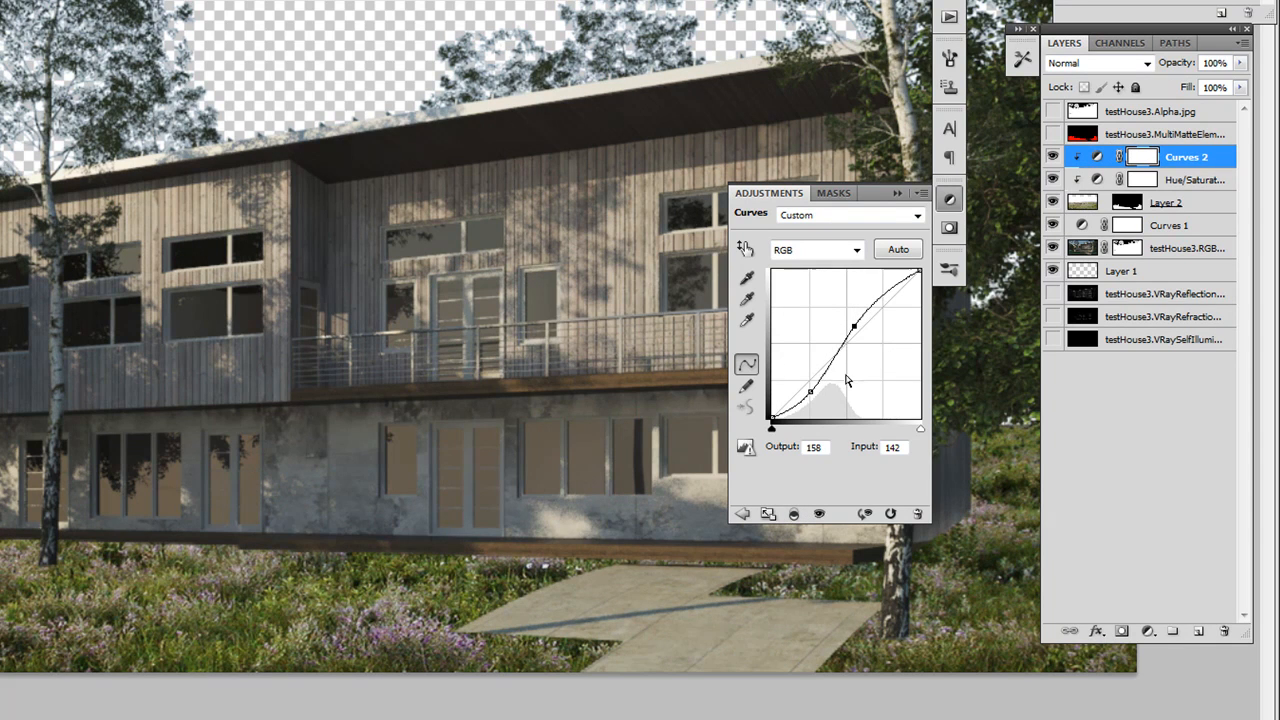
{"action": "mouse_move", "coordinate": [807, 391]}
{"action": "left_mouse_down"}
{"action": "mouse_move", "coordinate": [799, 376]}
{"action": "mouse_move", "coordinate": [804, 393]}
{"action": "left_mouse_up"}
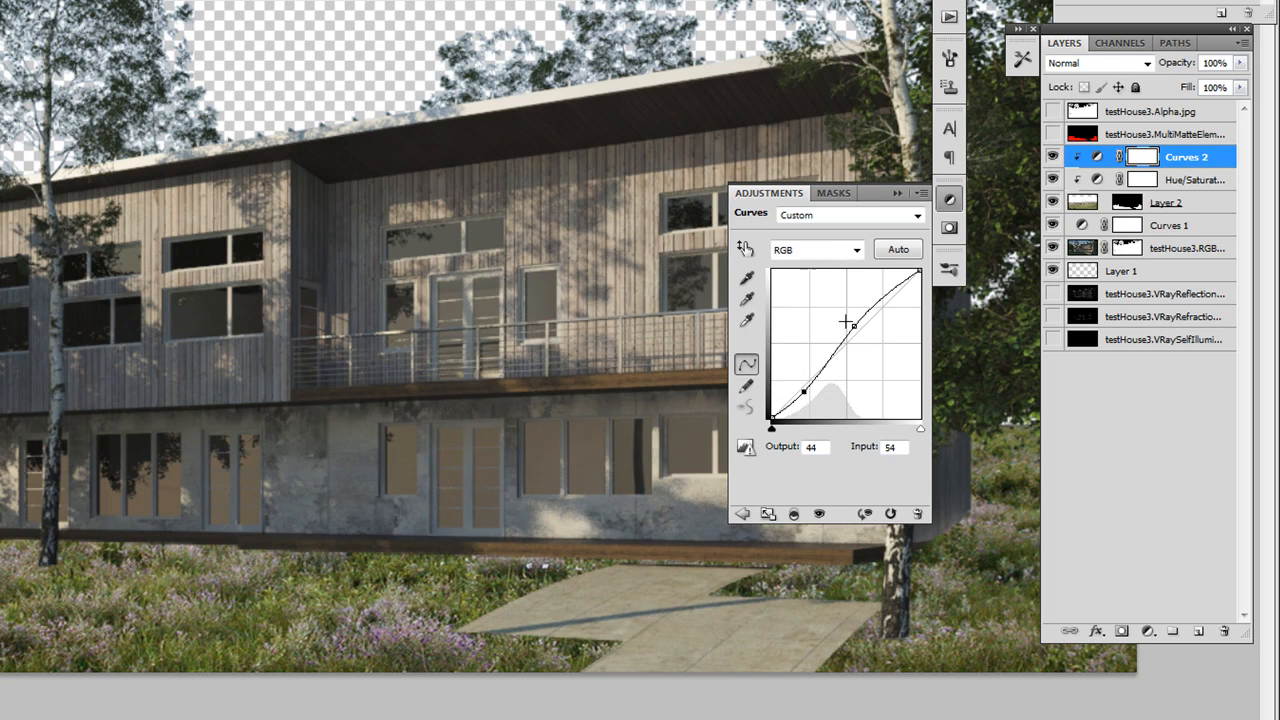
{"action": "left_click_drag", "start_coordinate": [854, 325], "coordinate": [844, 326]}
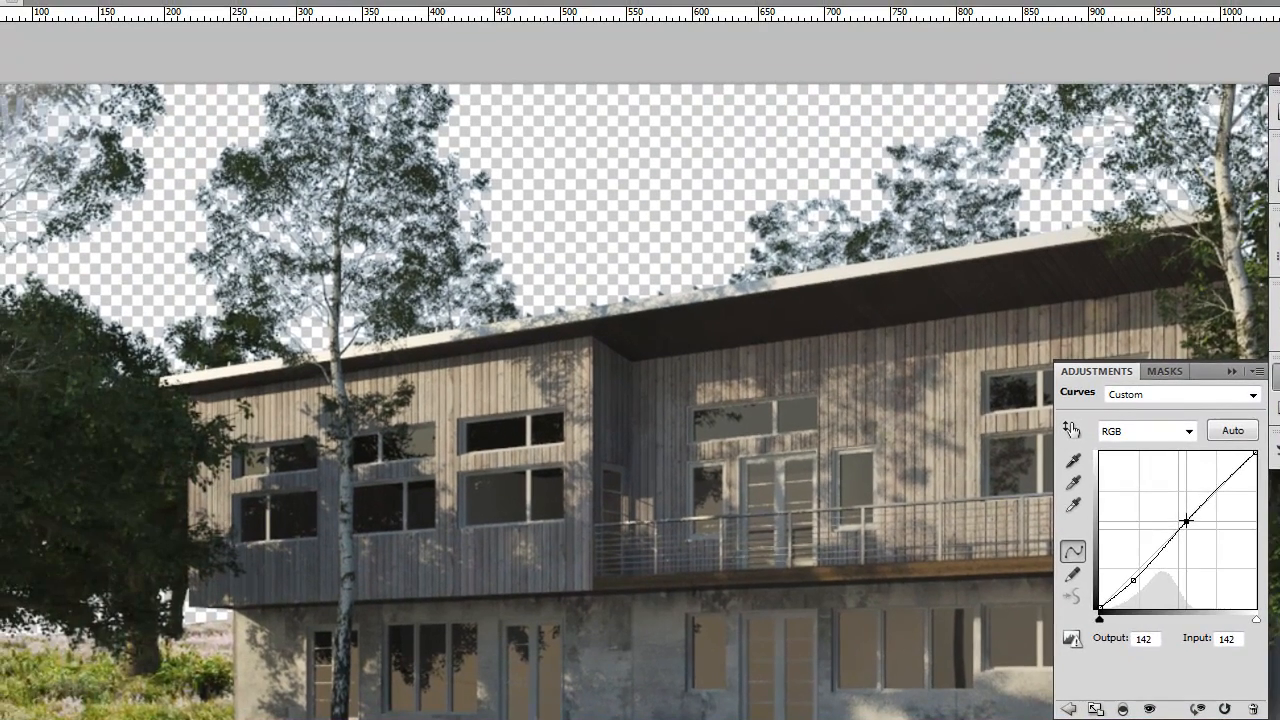
{"action": "left_click_drag", "start_coordinate": [1185, 521], "coordinate": [1188, 524]}
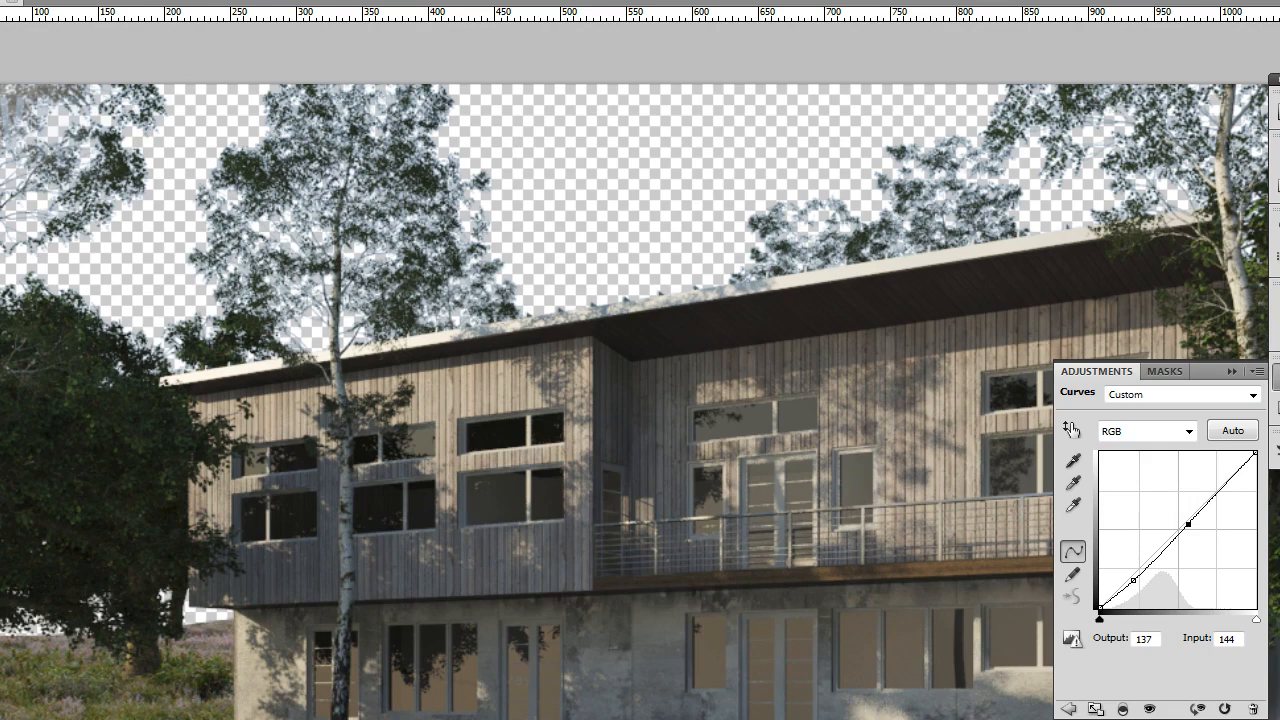
{"action": "left_click", "coordinate": [1231, 372]}
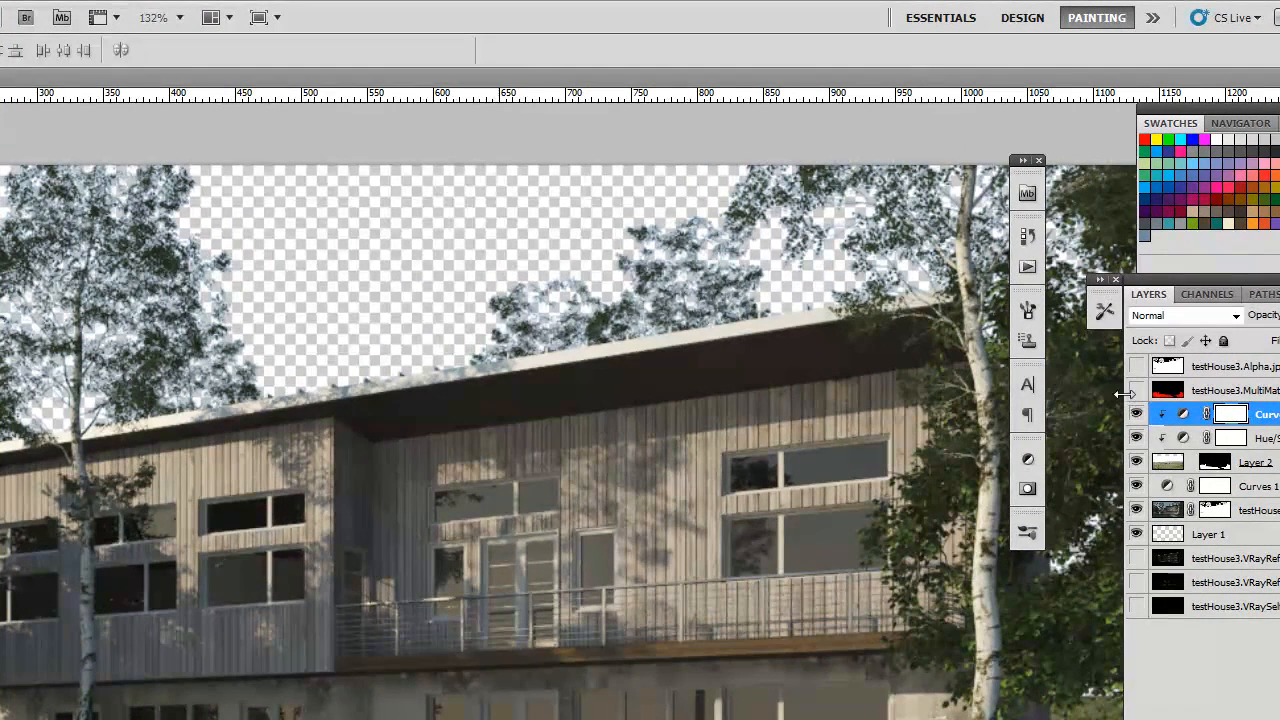
Target Layer 2's mask for painting with a smaller Brush and white as the foreground color
{"action": "left_click", "coordinate": [1214, 463]}
{"action": "left_click", "coordinate": [1214, 463], "text": "alt"}
{"action": "left_click", "coordinate": [1214, 463], "text": "alt"}
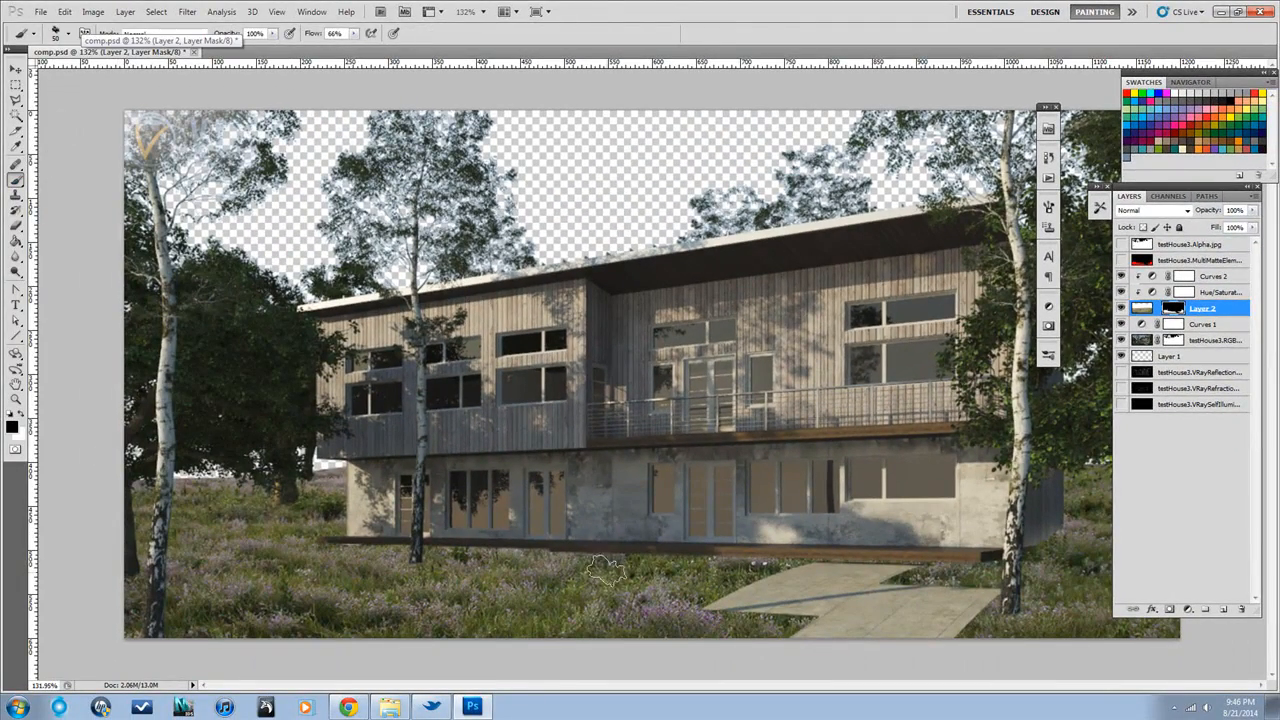
{"action": "key", "text": "bracketleft"}
{"action": "key", "text": "bracketleft"}
{"action": "key", "text": "bracketleft"}
{"action": "key", "text": "bracketleft"}
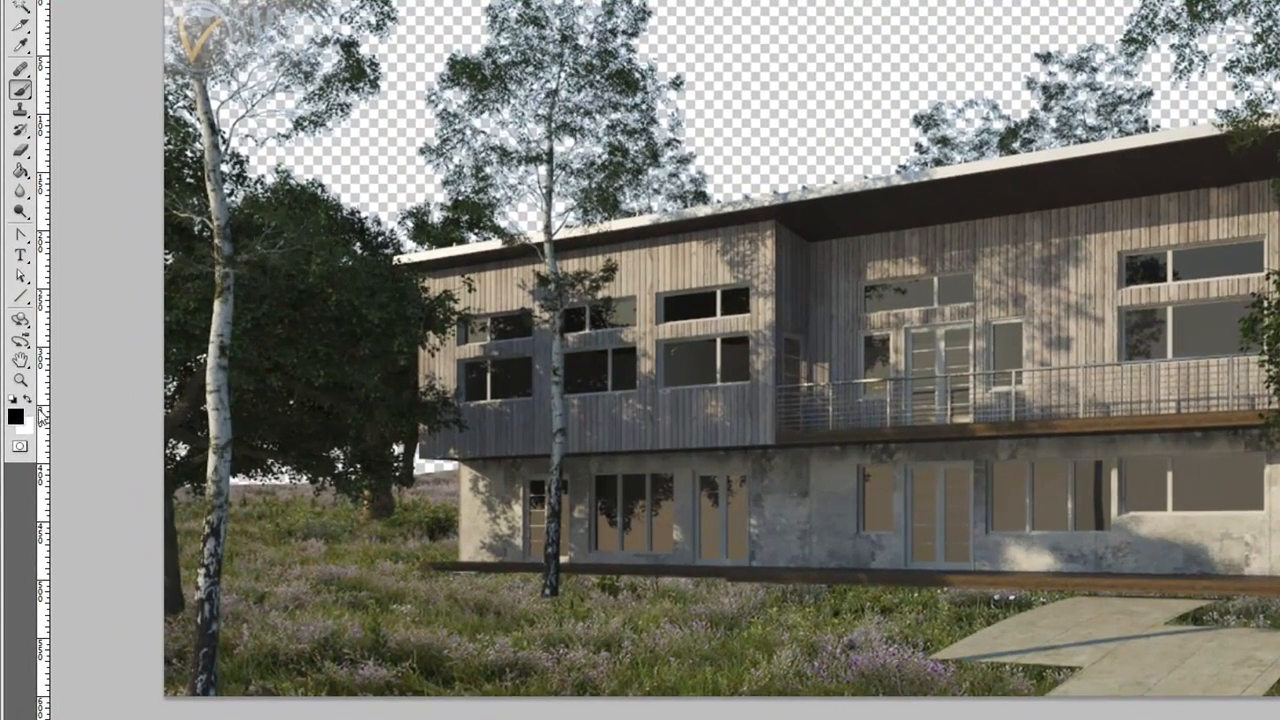
{"action": "left_click", "coordinate": [29, 399]}
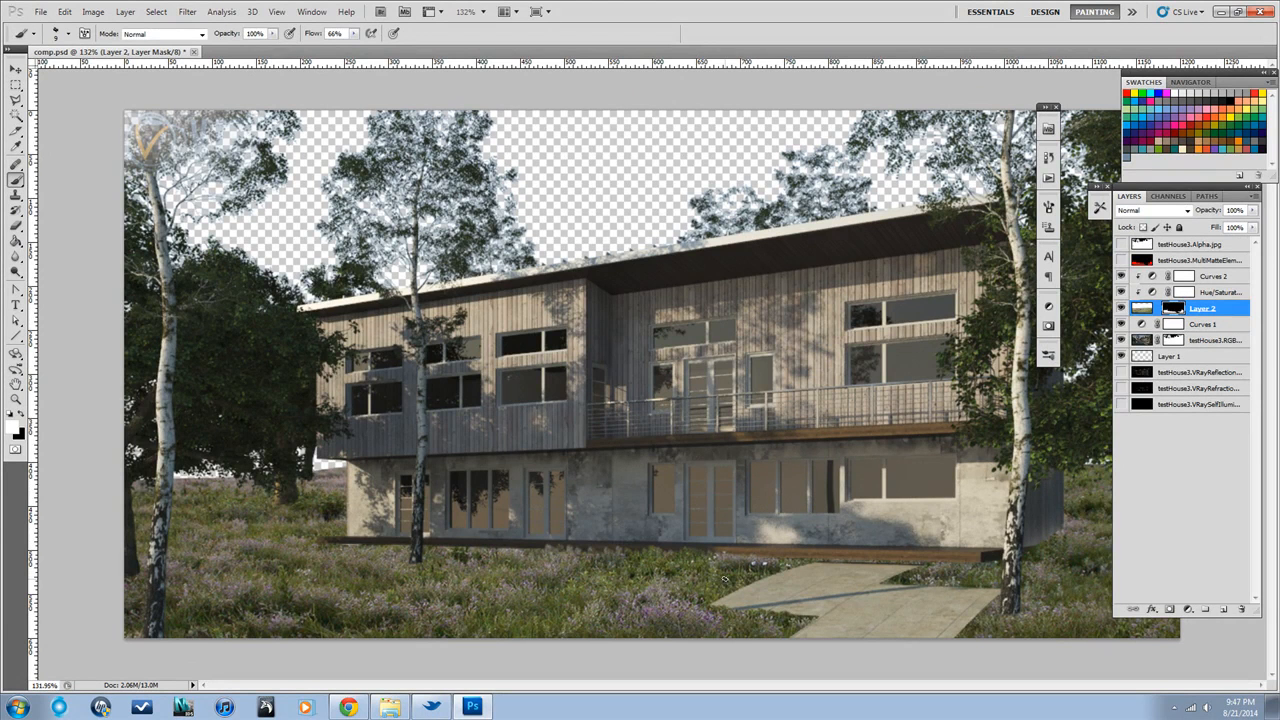
Try a different preset brush tip for painting Layer 2's mask
{"action": "left_click", "coordinate": [67, 34]}
{"action": "left_click_drag", "start_coordinate": [152, 152], "coordinate": [152, 168]}
{"action": "left_click", "coordinate": [115, 165]}
{"action": "left_click", "coordinate": [116, 166]}
{"action": "key", "text": "ctrl+i"}
Try the 134 px grass brush tip at a size of 25 px
{"action": "left_click", "coordinate": [67, 33]}
{"action": "scroll", "coordinate": [150, 152], "scroll_direction": "down", "scroll_amount": 3}
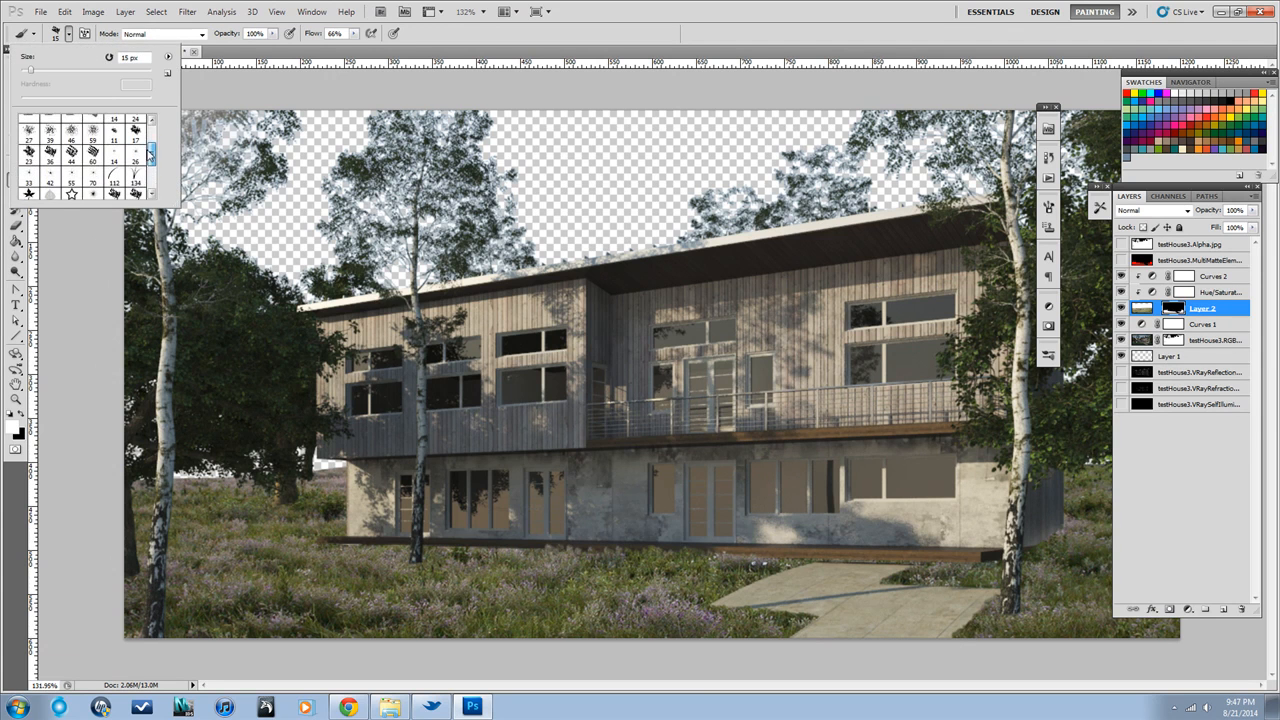
{"action": "double_click", "coordinate": [135, 177]}
{"action": "key", "text": "bracketleft"}
{"action": "key", "text": "bracketleft"}
{"action": "key", "text": "bracketleft"}
{"action": "key", "text": "bracketleft"}
{"action": "key", "text": "bracketleft"}
{"action": "key", "text": "bracketleft"}
{"action": "key", "text": "bracketleft"}
{"action": "key", "text": "bracketleft"}
{"action": "key", "text": "bracketleft"}
{"action": "key", "text": "bracketleft"}
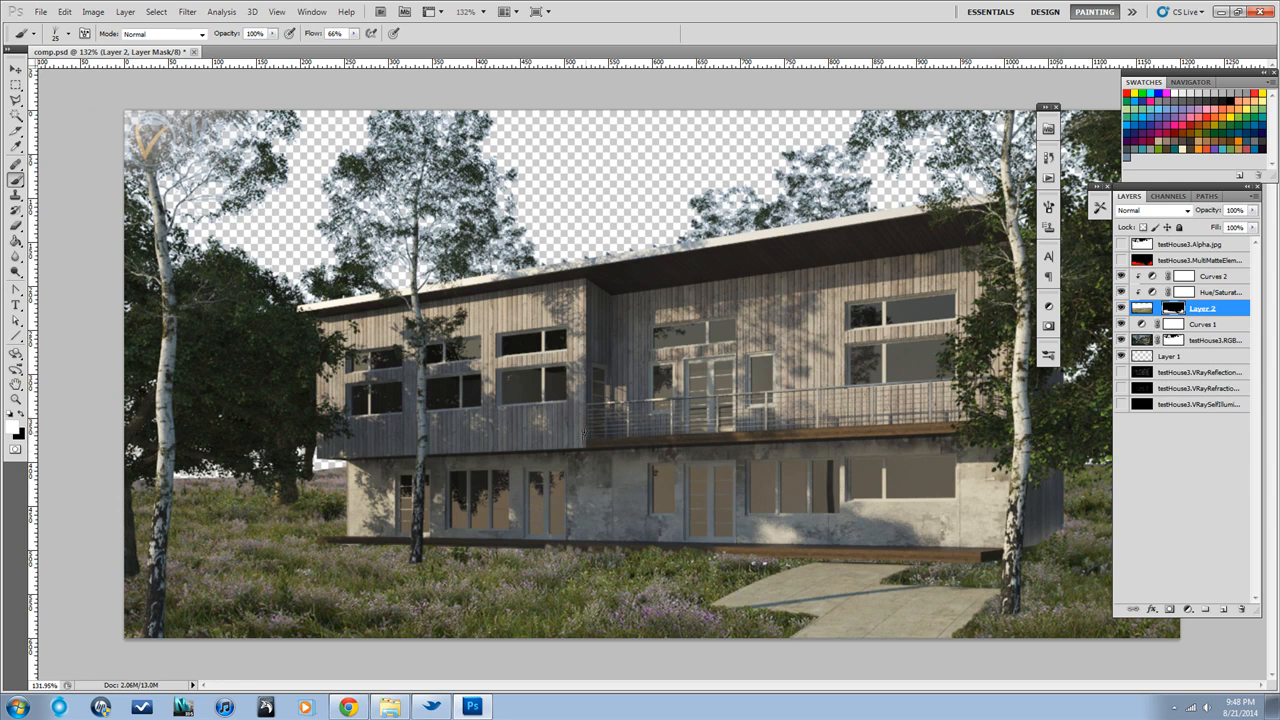
Choose the 112 px grass brush tip, show Layer 2's mask alone, and try white grass strokes along the base of the house
{"action": "left_click", "coordinate": [69, 36]}
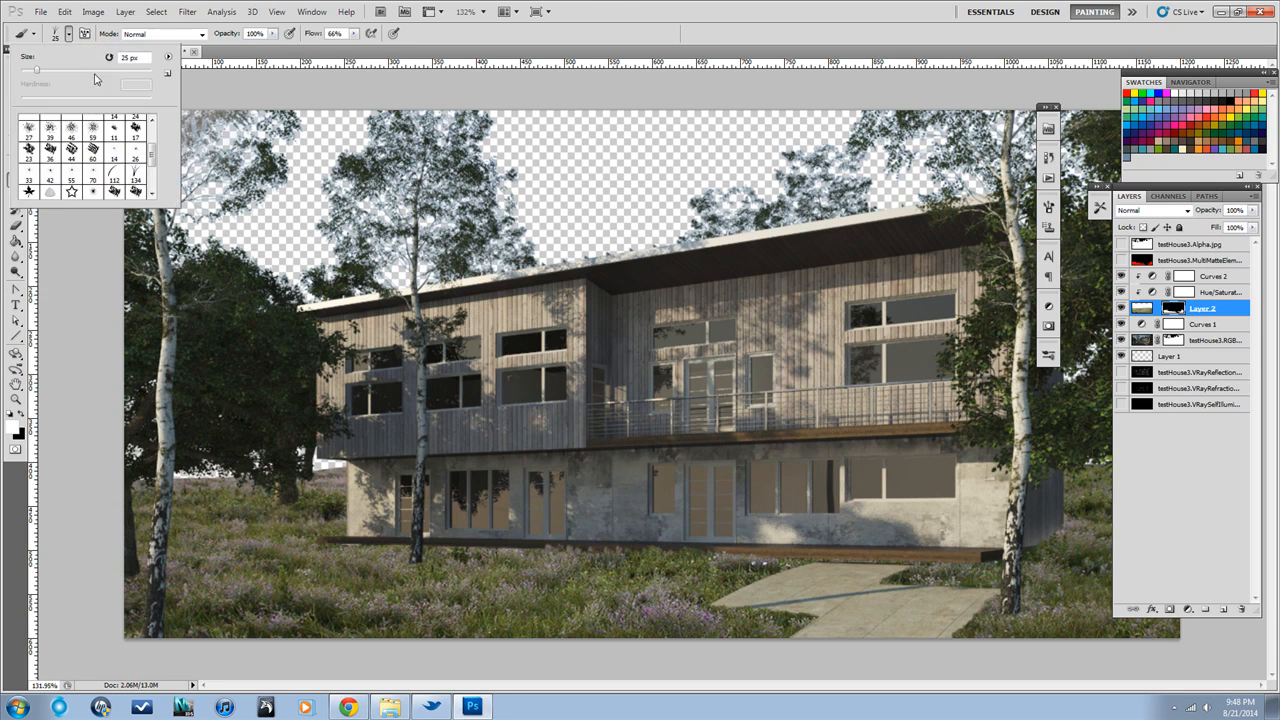
{"action": "double_click", "coordinate": [114, 175]}
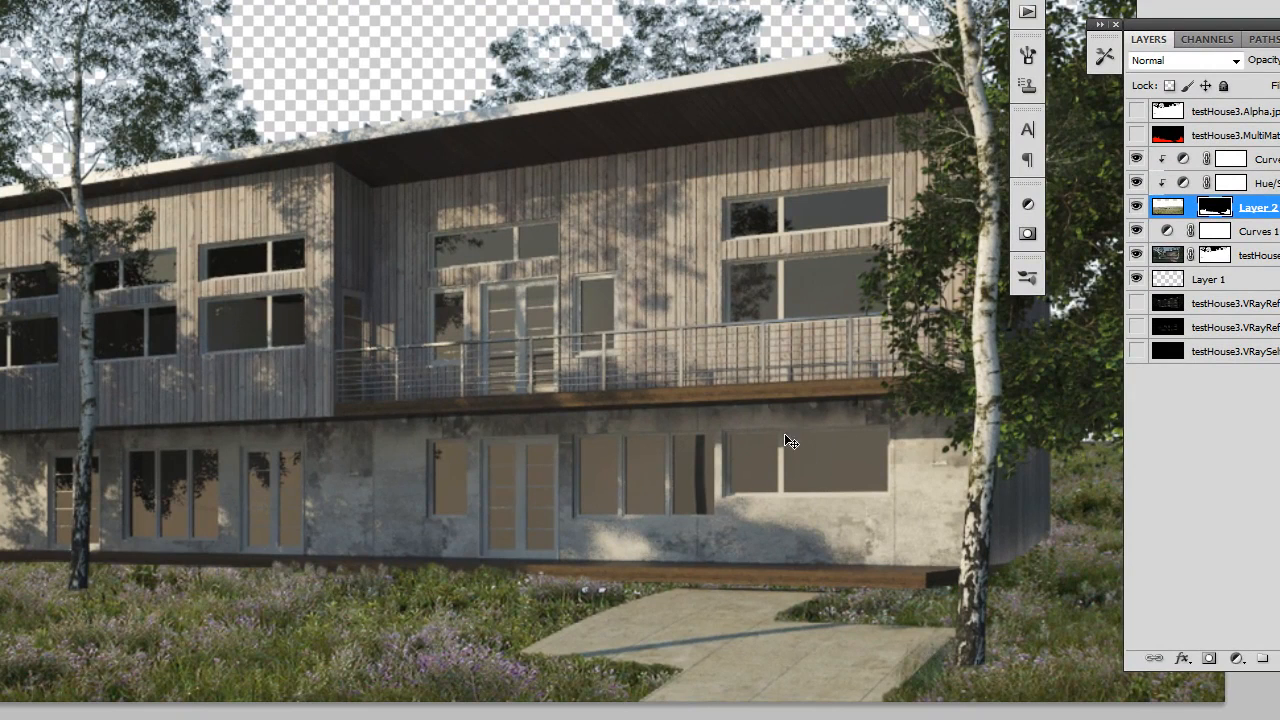
{"action": "left_click", "coordinate": [1213, 208], "text": "alt"}
{"action": "mouse_move", "coordinate": [486, 573]}
{"action": "left_mouse_down"}
{"action": "mouse_move", "coordinate": [450, 578]}
{"action": "mouse_move", "coordinate": [512, 585]}
{"action": "left_mouse_up"}
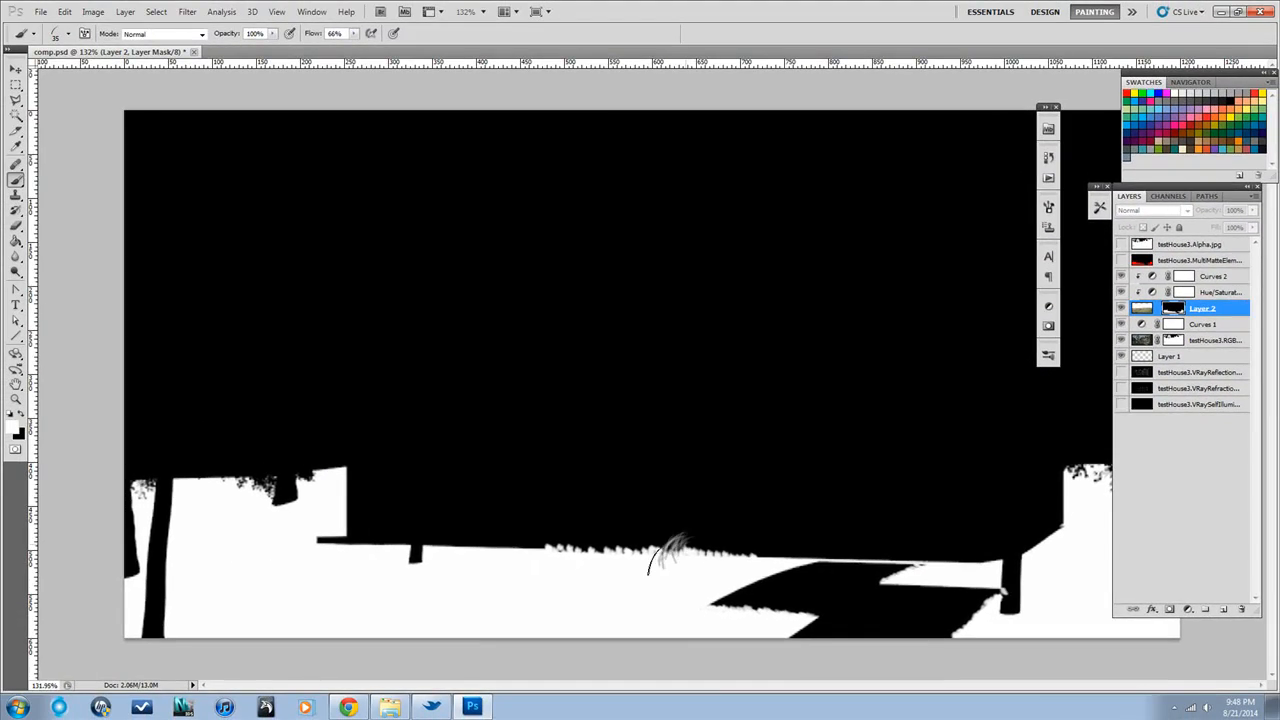
{"action": "mouse_move", "coordinate": [703, 562]}
{"action": "left_mouse_down"}
{"action": "mouse_move", "coordinate": [742, 543]}
{"action": "mouse_move", "coordinate": [654, 525]}
{"action": "mouse_move", "coordinate": [512, 545]}
{"action": "left_mouse_up"}
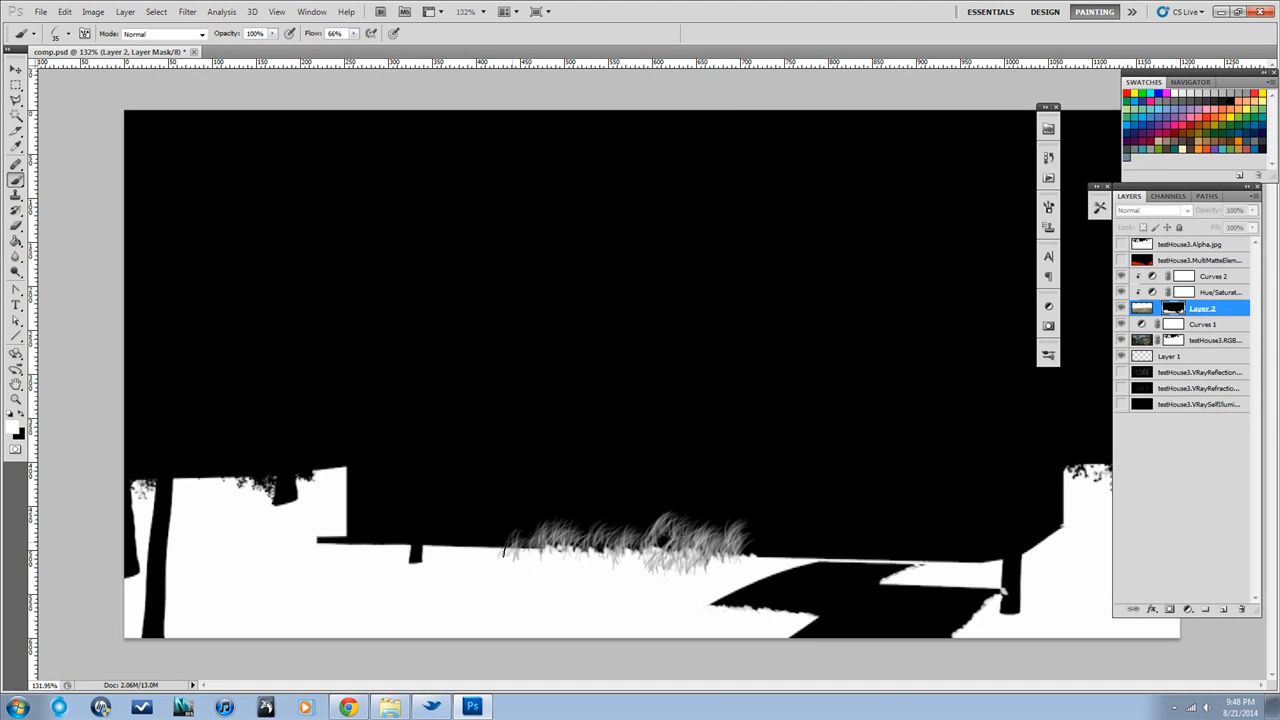
{"action": "key", "text": "ctrl+z"}
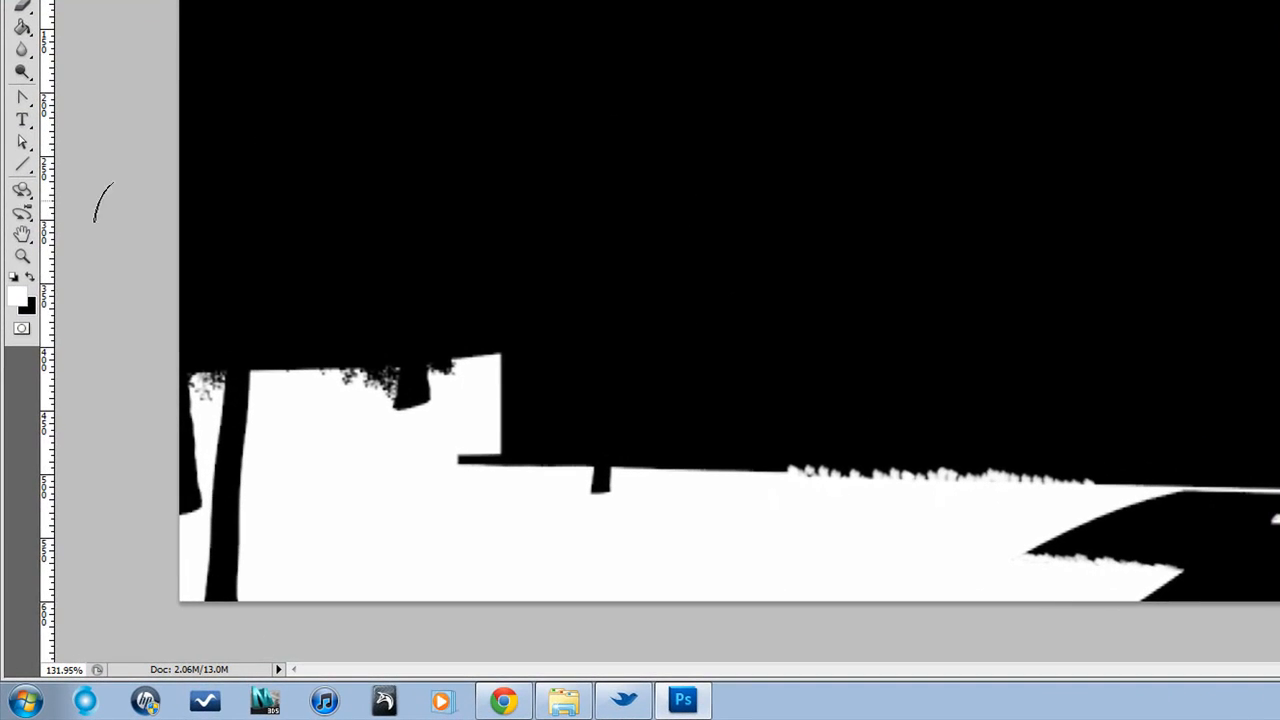
Set the background color to grey RGB 157, paint varied grass blades along the house base in Layer 2's mask, and return to the composite
{"action": "left_click", "coordinate": [28, 306]}
{"action": "mouse_move", "coordinate": [787, 475]}
{"action": "left_mouse_down"}
{"action": "mouse_move", "coordinate": [737, 526]}
{"action": "mouse_move", "coordinate": [764, 522]}
{"action": "left_mouse_up"}
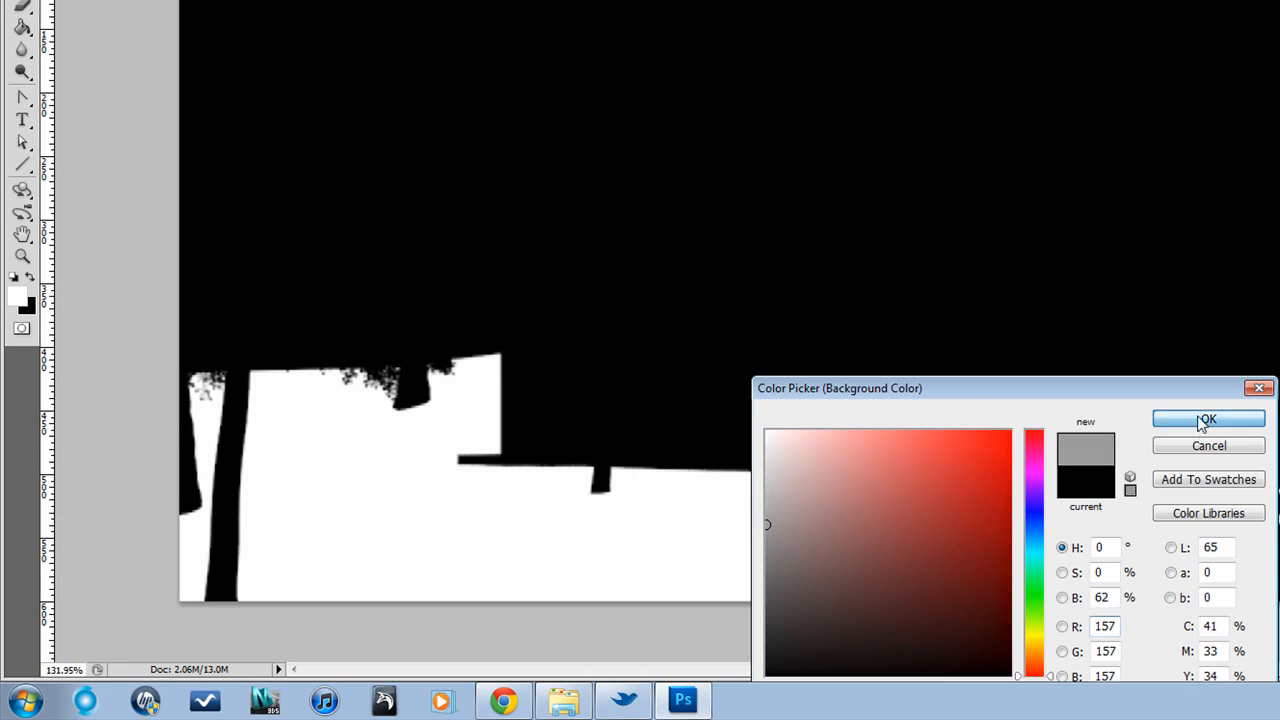
{"action": "left_click", "coordinate": [1208, 418]}
{"action": "mouse_move", "coordinate": [1005, 460]}
{"action": "left_mouse_down"}
{"action": "mouse_move", "coordinate": [1120, 472]}
{"action": "mouse_move", "coordinate": [966, 490]}
{"action": "mouse_move", "coordinate": [830, 468]}
{"action": "mouse_move", "coordinate": [788, 475]}
{"action": "left_mouse_up"}
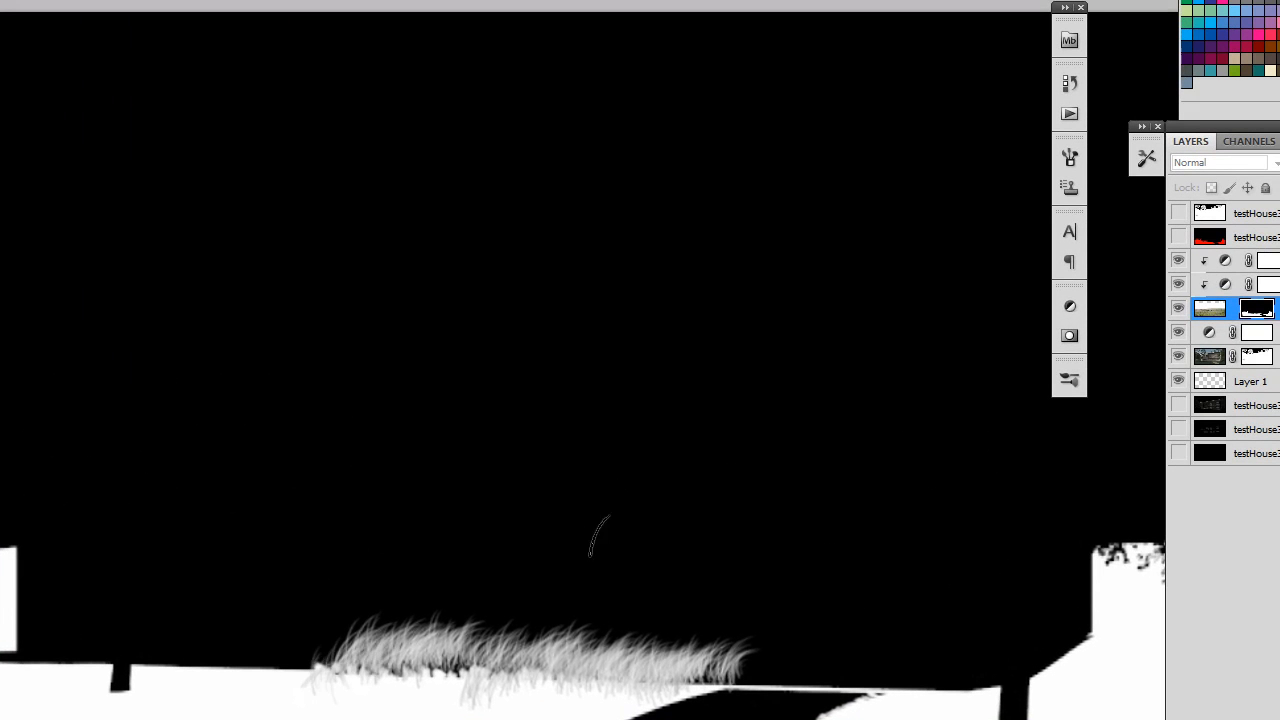
{"action": "key", "text": "ctrl+z"}
{"action": "mouse_move", "coordinate": [610, 682]}
{"action": "left_mouse_down"}
{"action": "mouse_move", "coordinate": [300, 658]}
{"action": "mouse_move", "coordinate": [313, 664]}
{"action": "mouse_move", "coordinate": [285, 680]}
{"action": "mouse_move", "coordinate": [516, 680]}
{"action": "mouse_move", "coordinate": [307, 656]}
{"action": "left_mouse_up"}
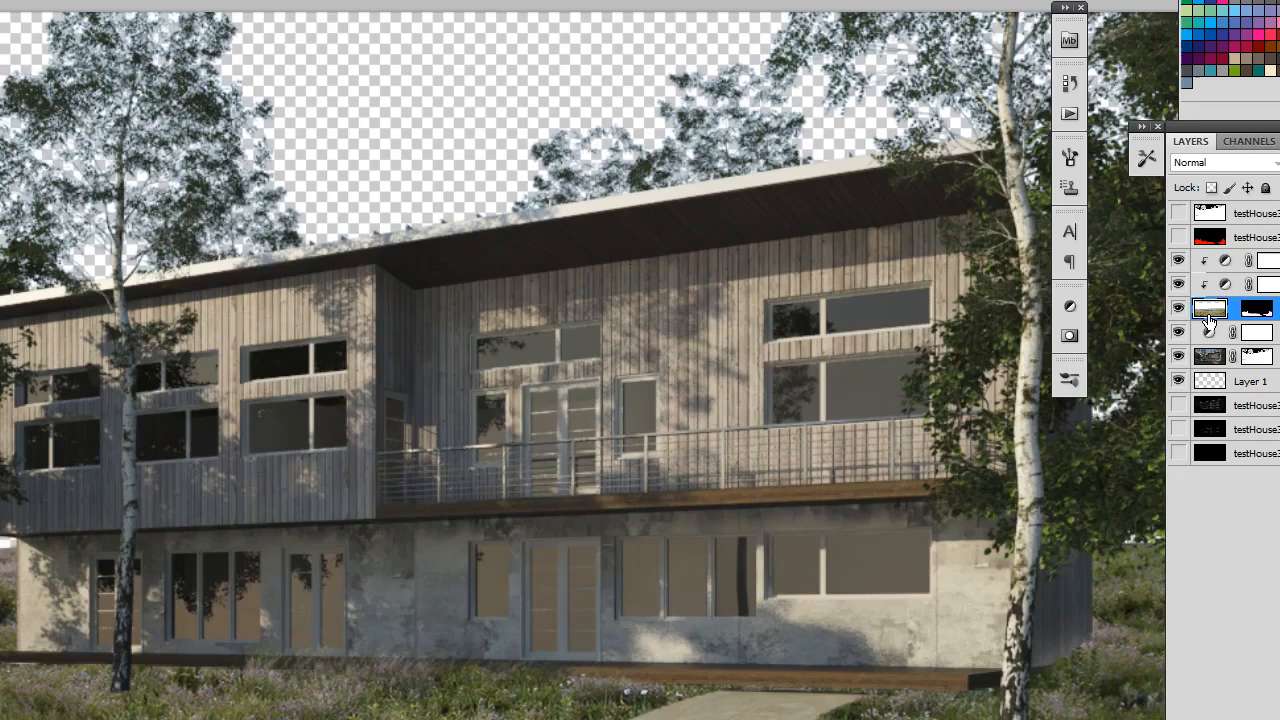
{"action": "left_click", "coordinate": [1210, 310]}
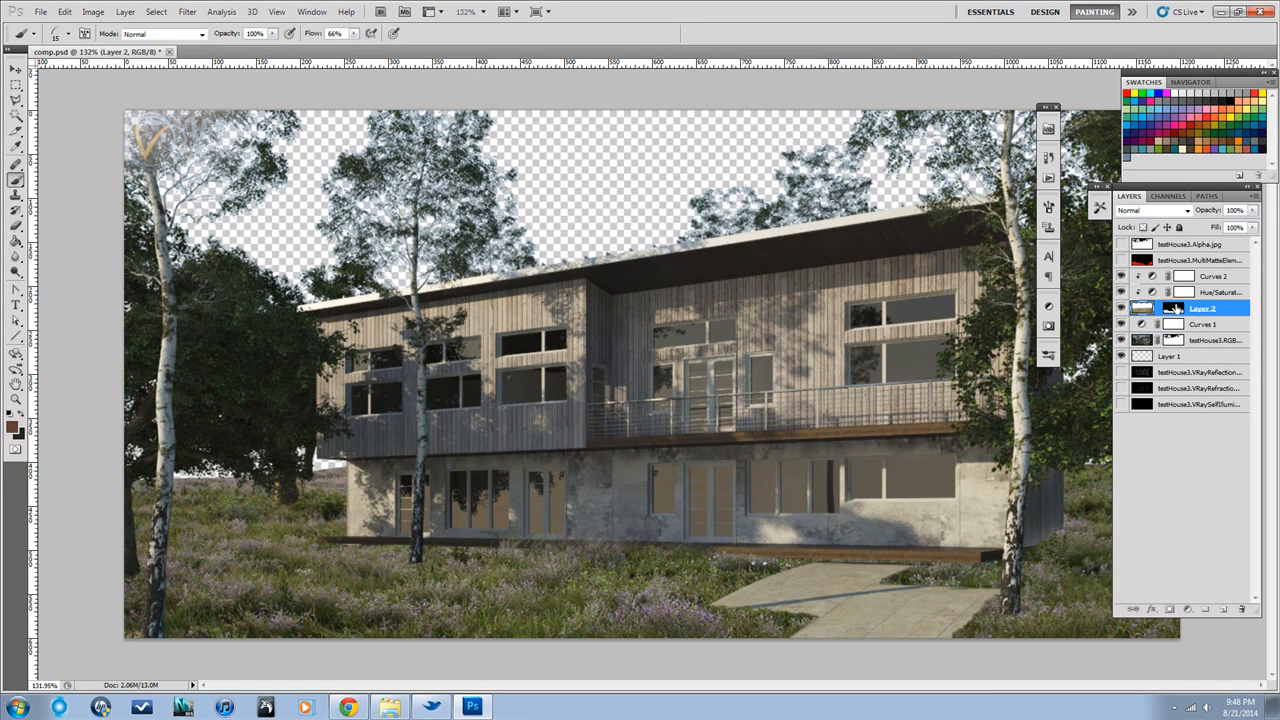
{"action": "left_click", "coordinate": [1175, 309]}
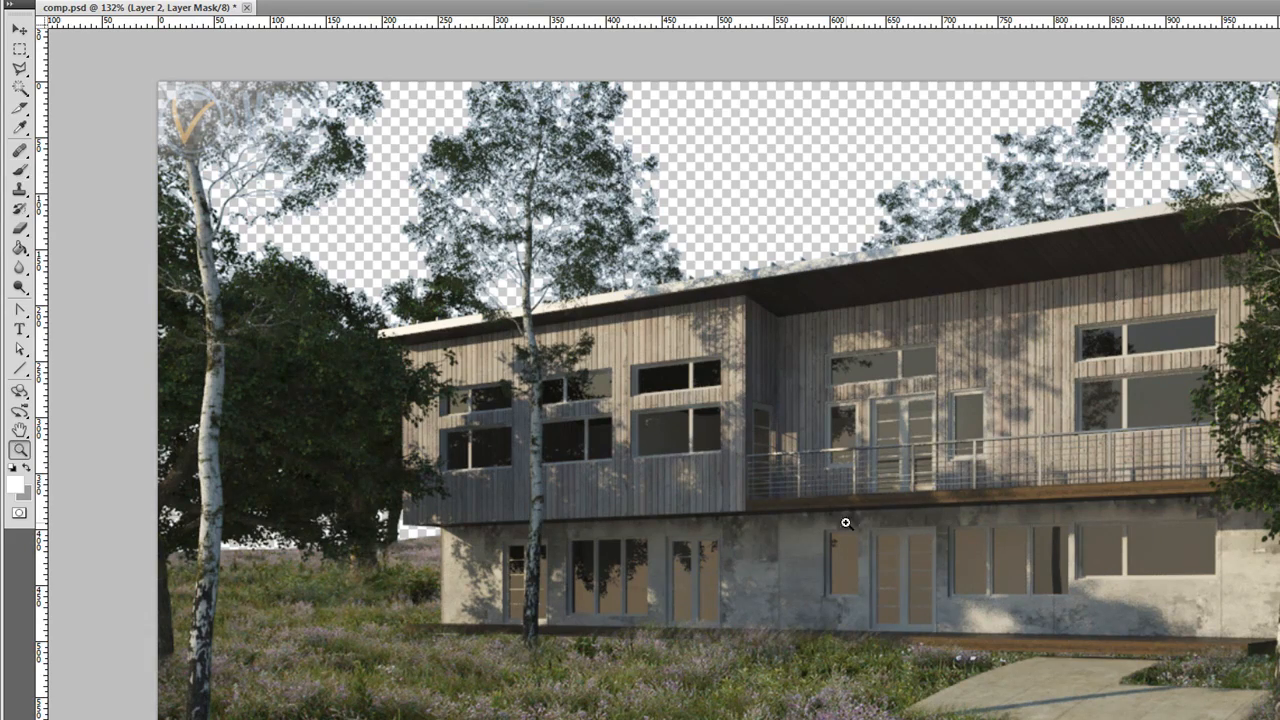
Hide and show the testHouse3 RGB layer and Layer 2 in turn to compare the rendering with the meadow
{"action": "left_click", "coordinate": [830, 489], "text": "alt"}
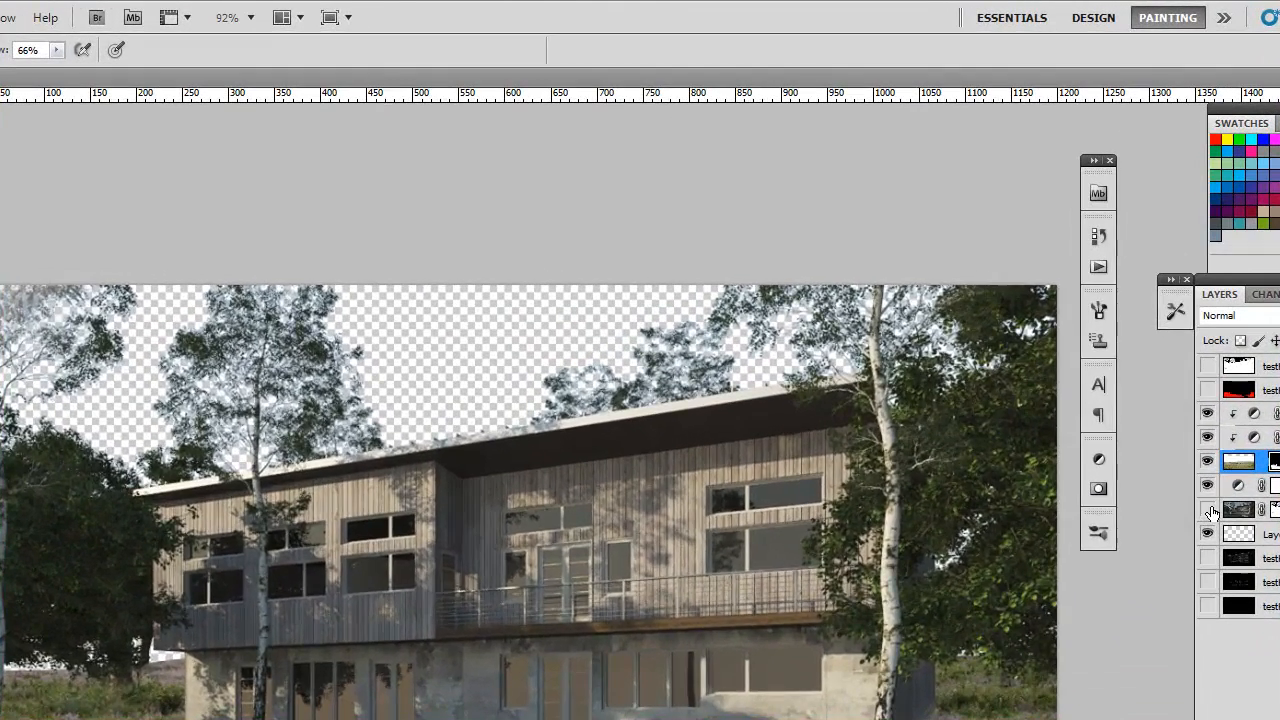
{"action": "left_click", "coordinate": [1122, 341]}
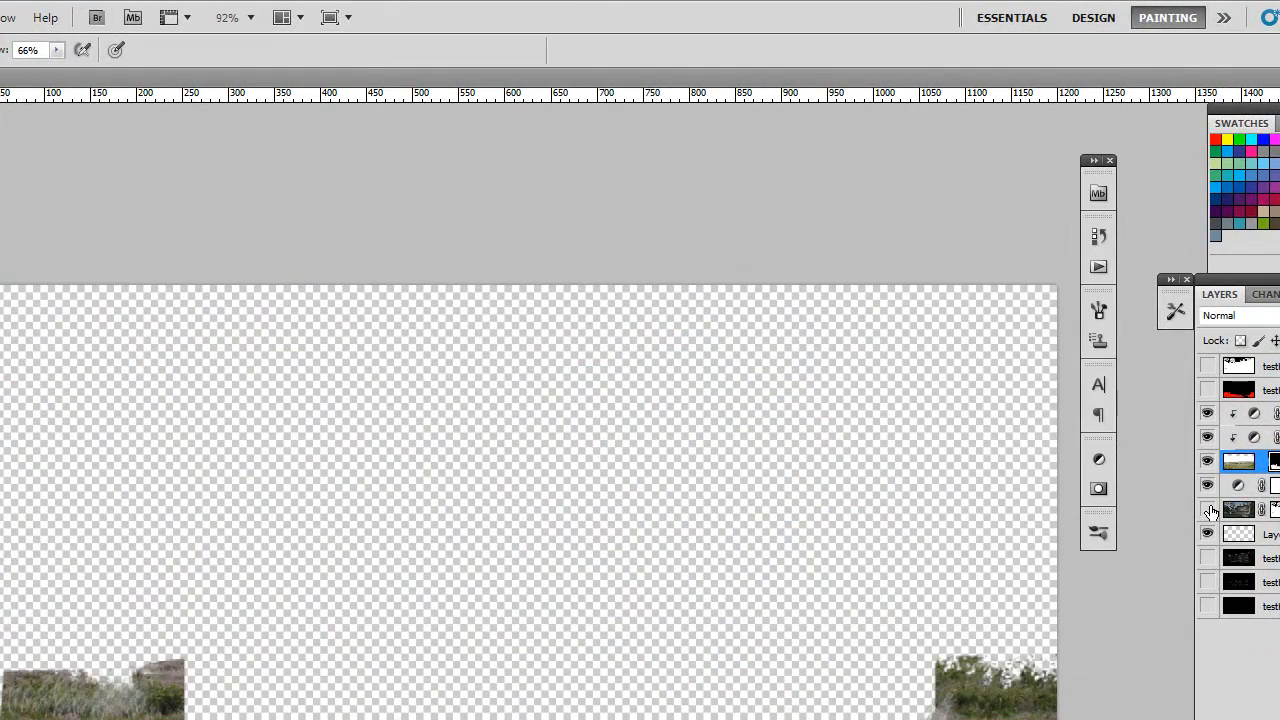
{"action": "left_click", "coordinate": [1208, 509]}
{"action": "left_click", "coordinate": [1208, 461]}
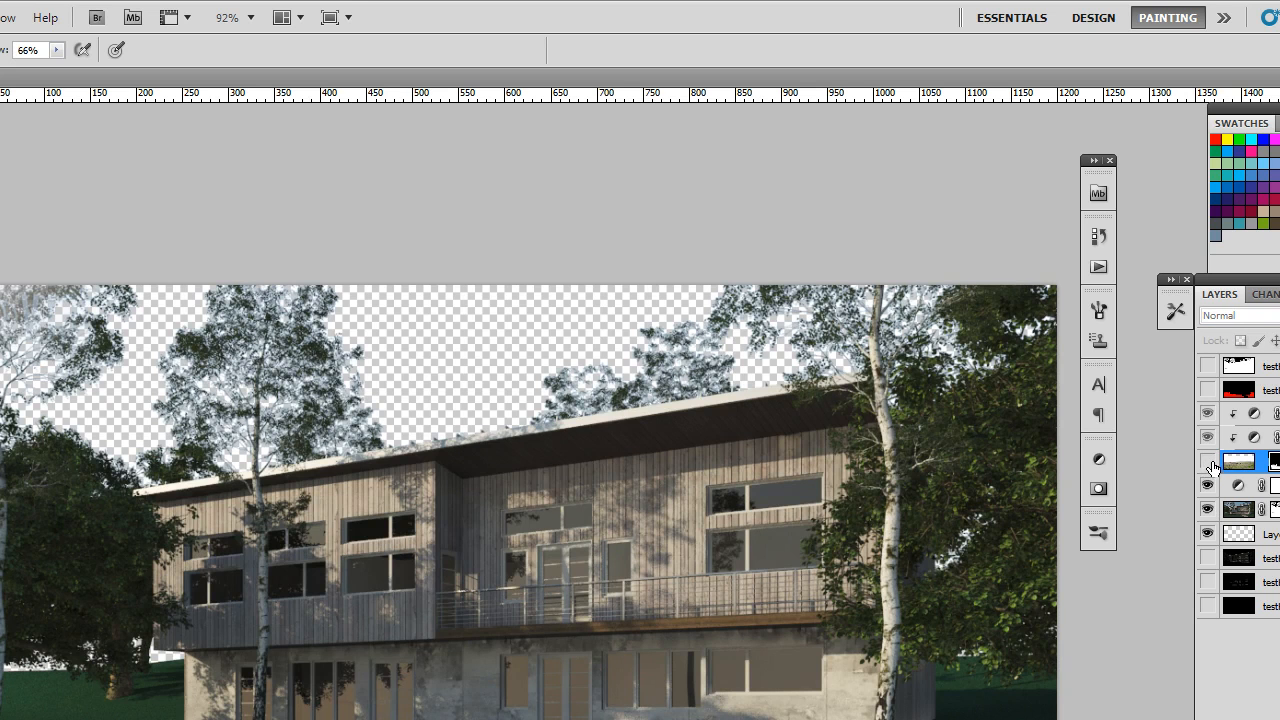
{"action": "left_click", "coordinate": [1208, 463]}
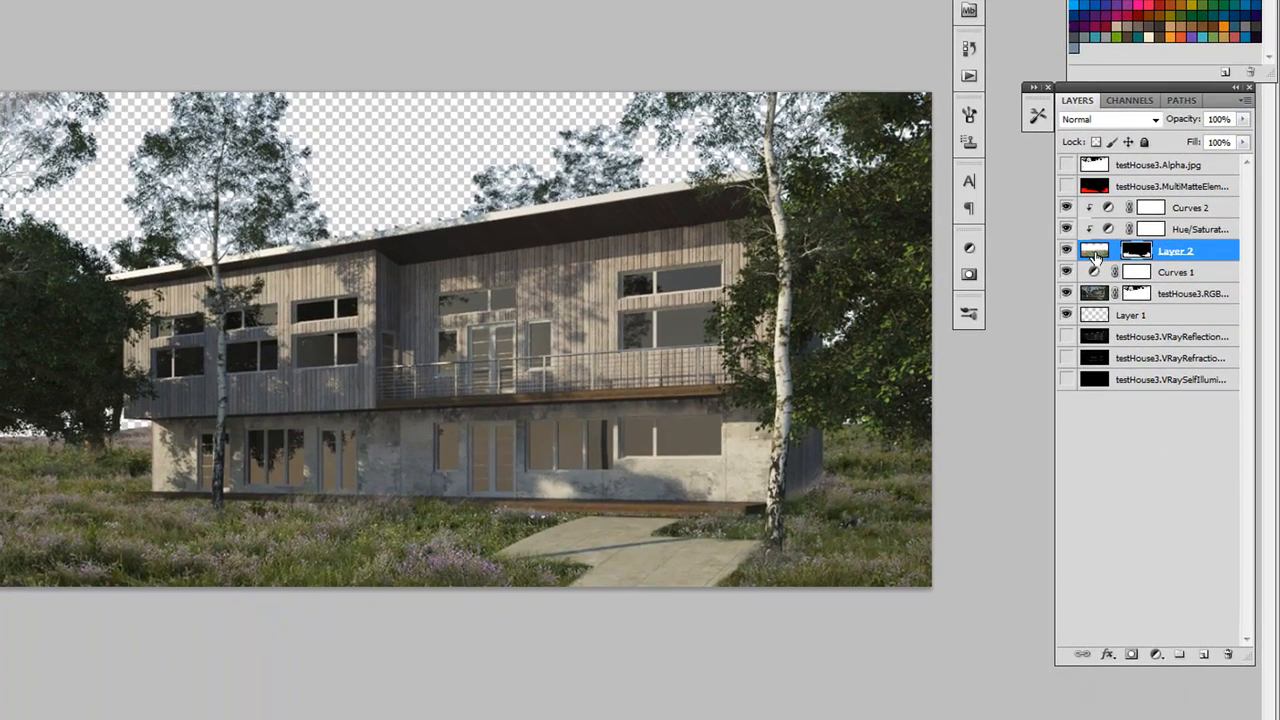
Try the Overlay blend mode on Layer 2 and return it to Normal
{"action": "left_click", "coordinate": [1195, 217]}
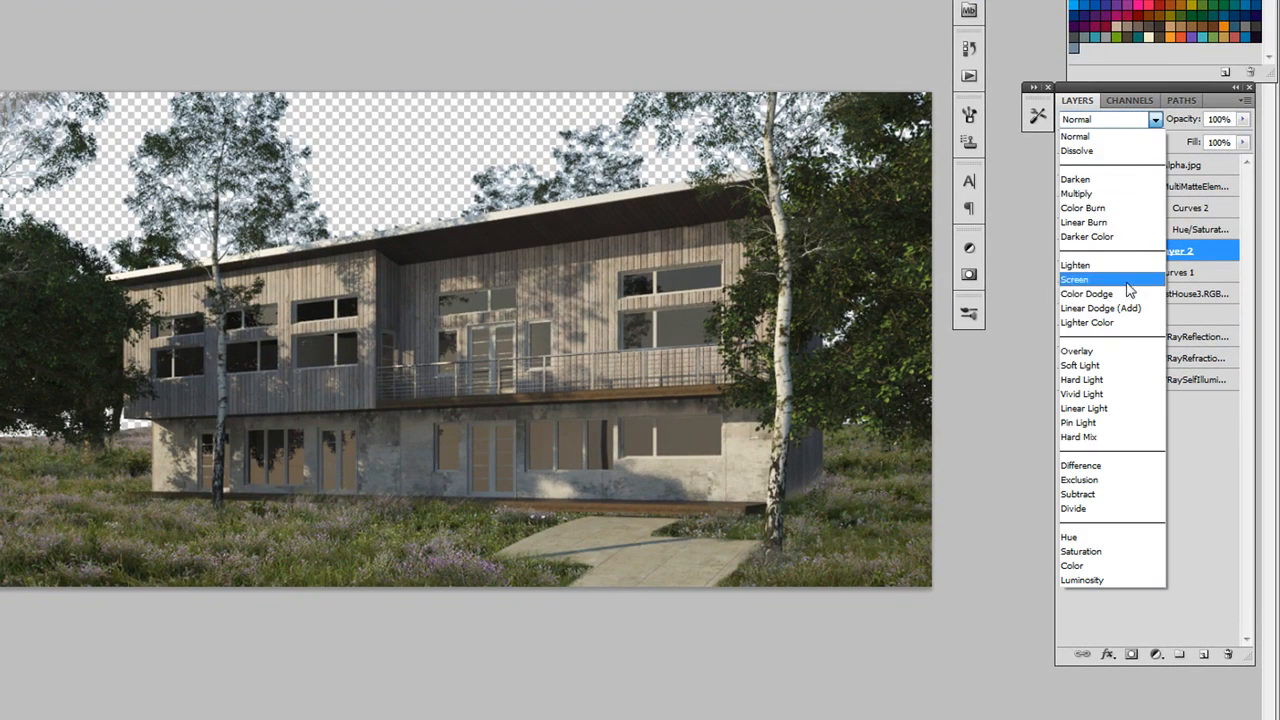
{"action": "left_click", "coordinate": [1100, 350]}
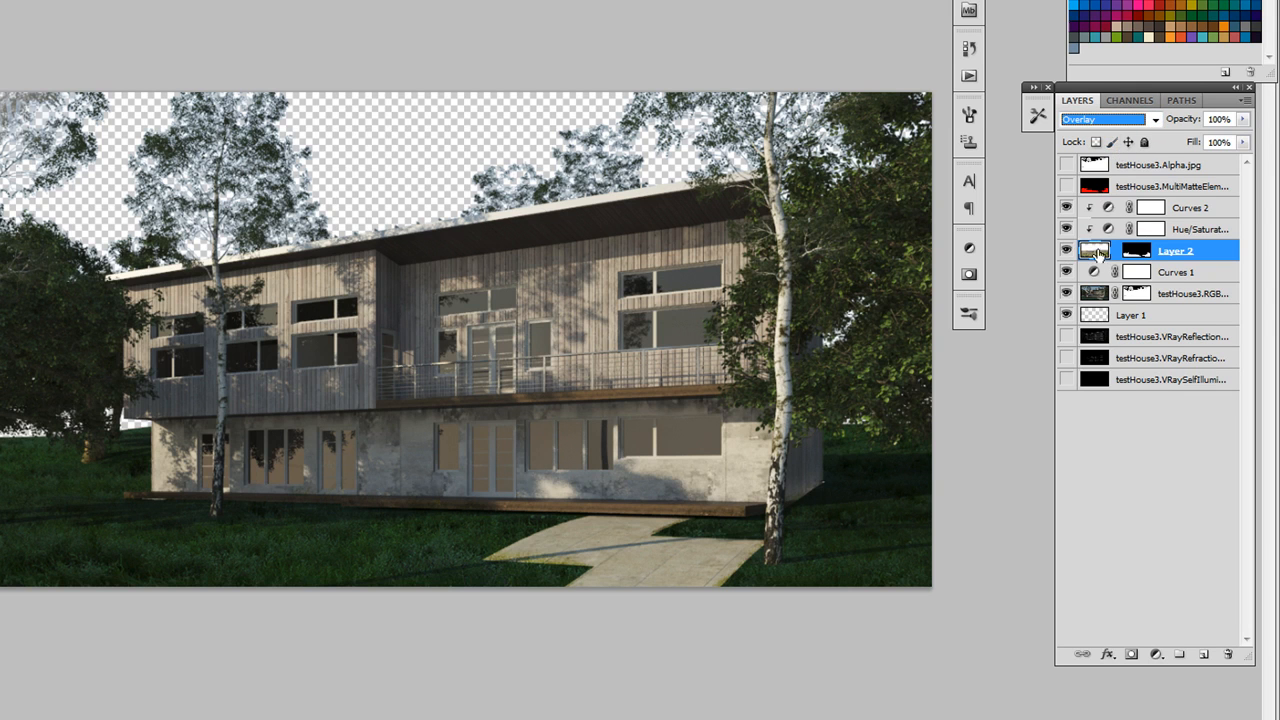
{"action": "left_click", "coordinate": [1151, 120]}
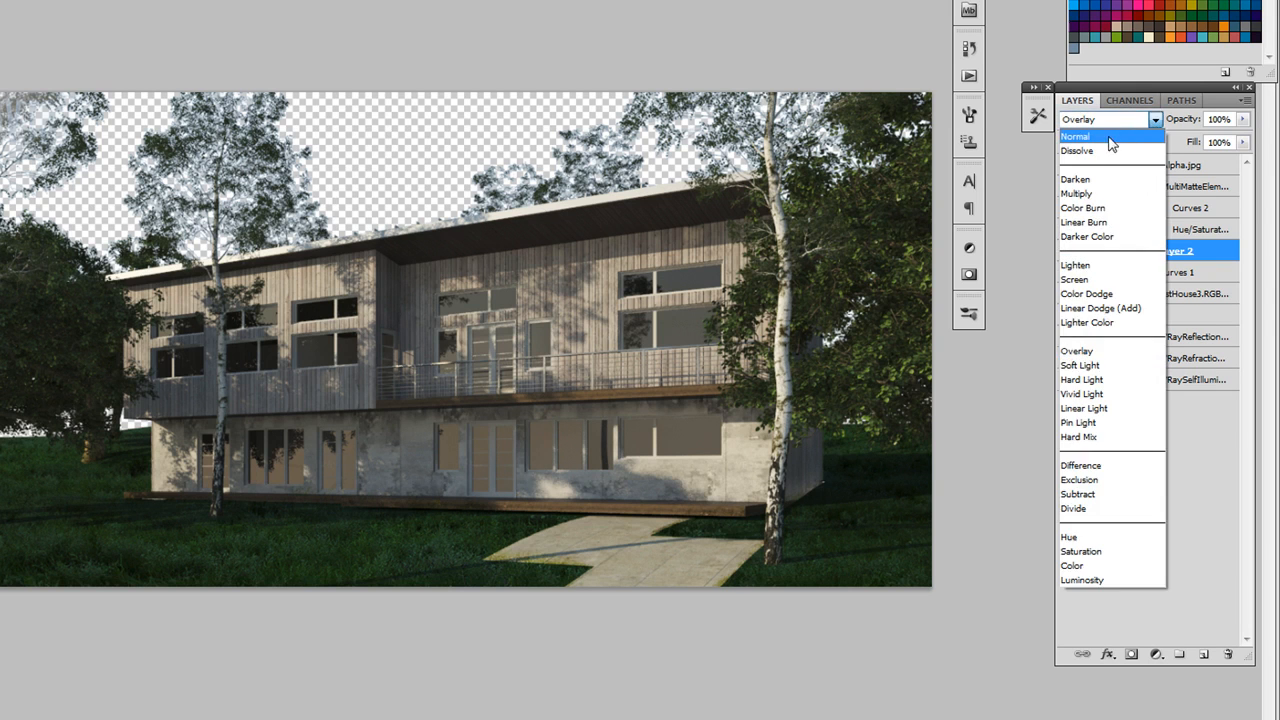
{"action": "left_click", "coordinate": [1095, 133]}
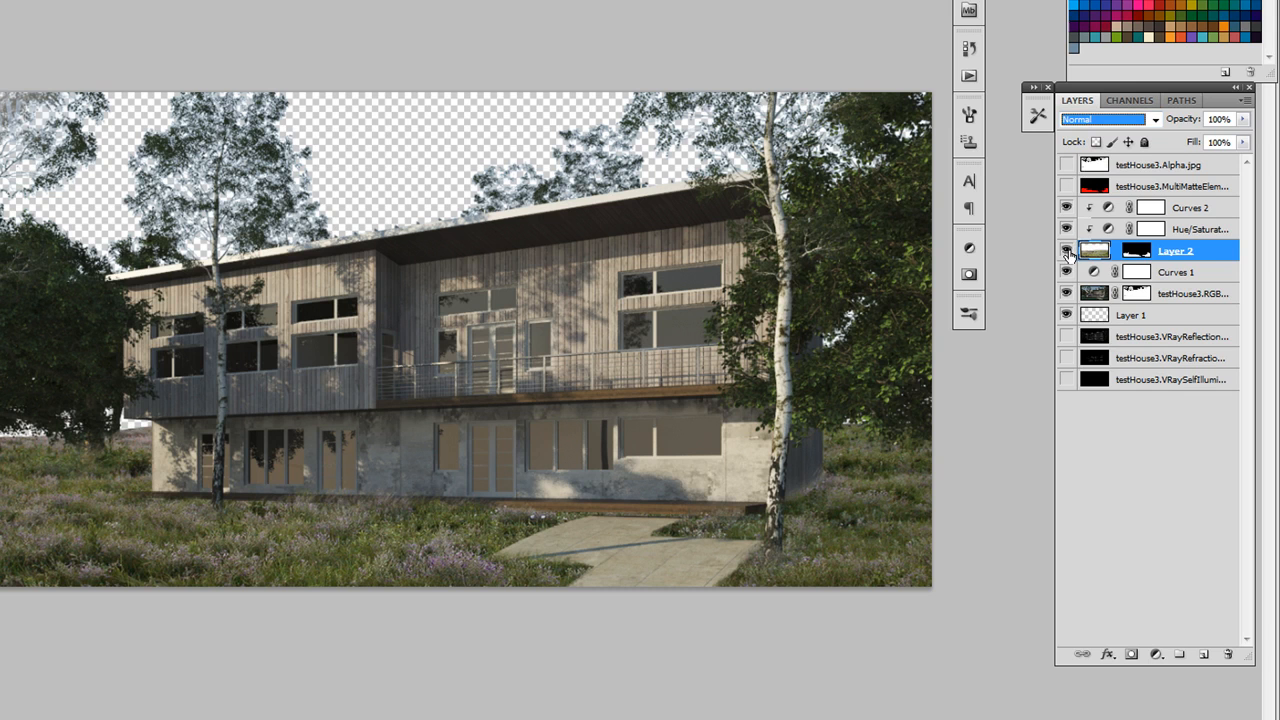
Try the Overlay and Linear Dodge (Add) blend modes on Layer 2 and return it to Normal
{"action": "left_click", "coordinate": [1153, 120]}
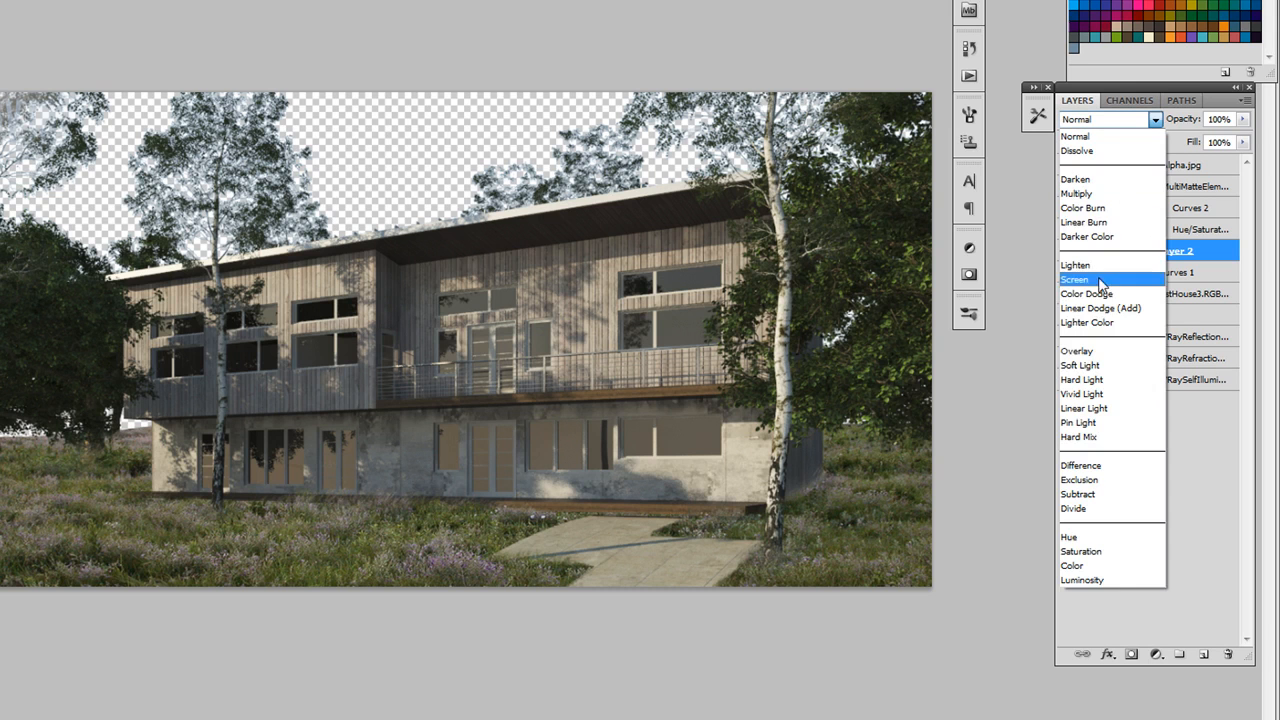
{"action": "left_click", "coordinate": [1082, 352]}
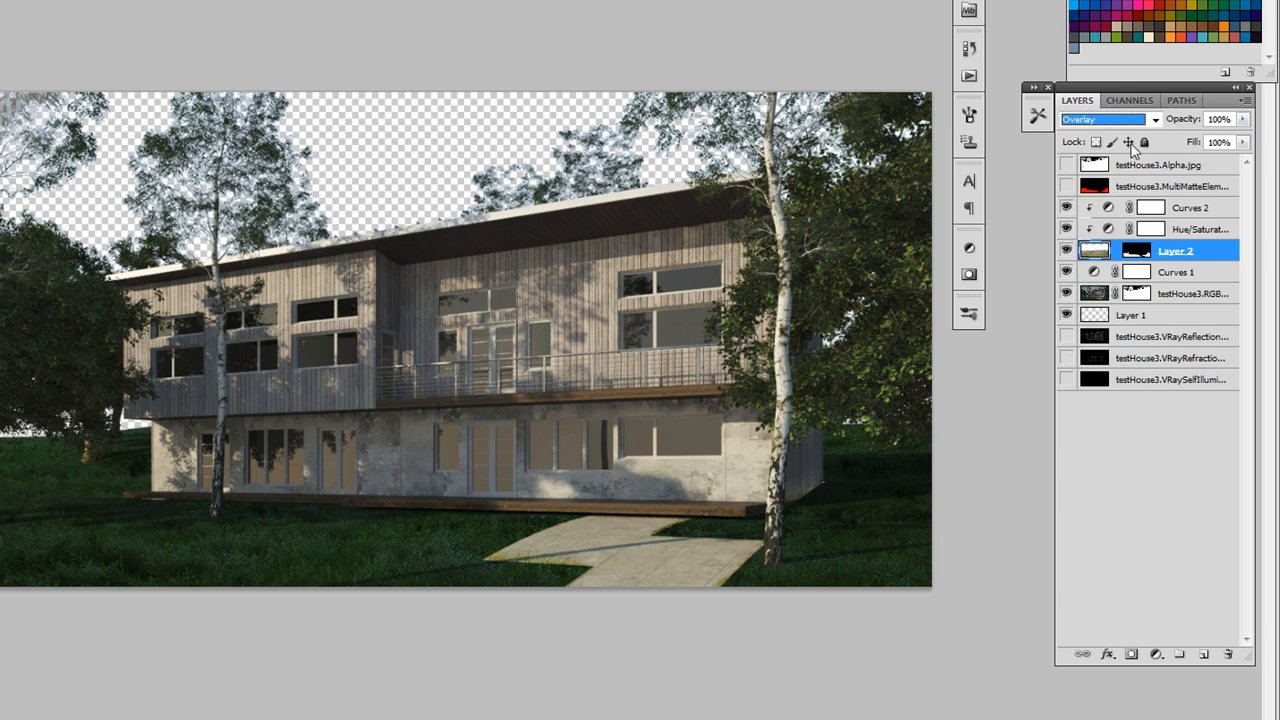
{"action": "left_click", "coordinate": [1156, 120]}
{"action": "left_click", "coordinate": [1125, 312]}
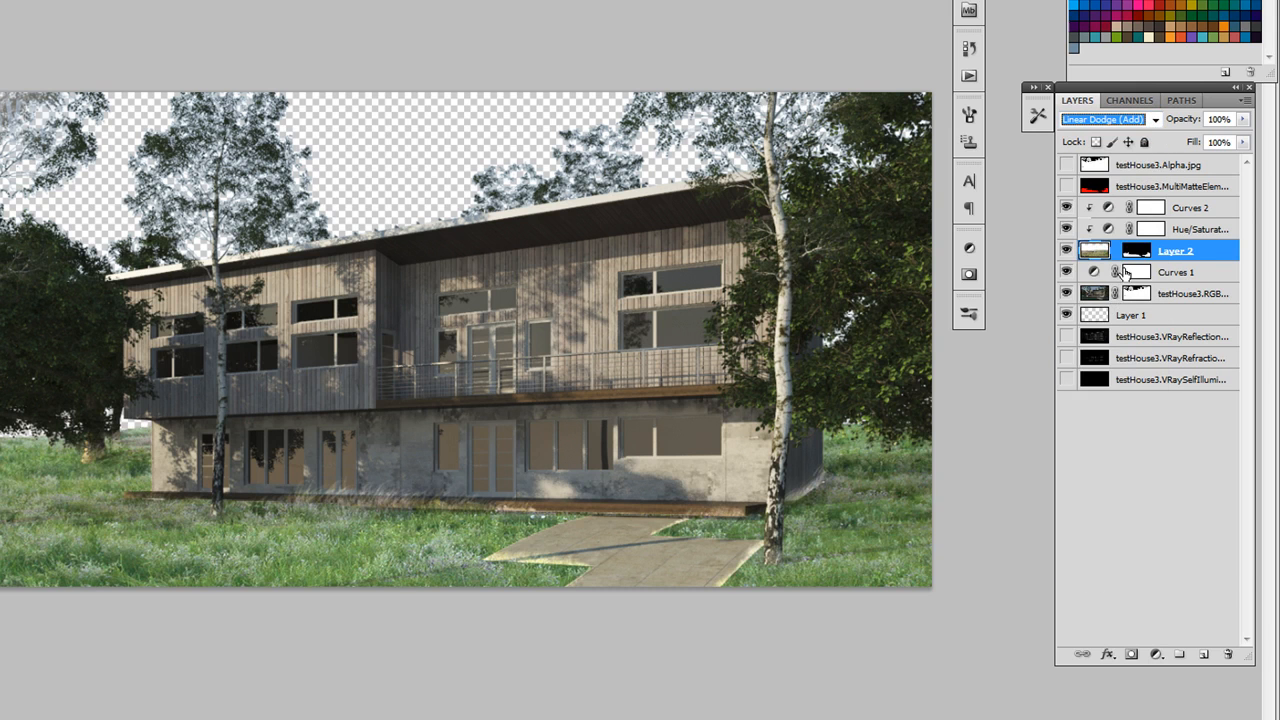
{"action": "left_click", "coordinate": [1145, 122]}
{"action": "left_click", "coordinate": [1120, 140]}
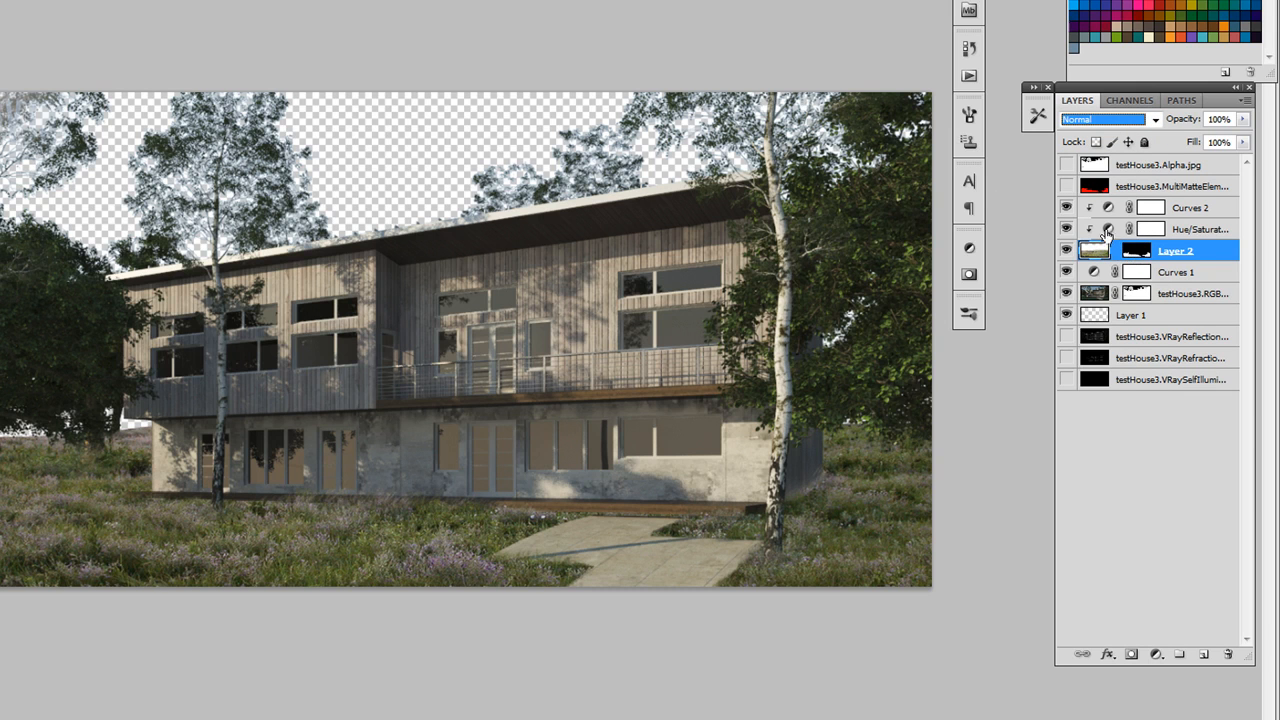
Add an empty layer above Curves 2 and place a duplicate of the testHouse3 RGB layer on top of it
{"action": "left_click", "coordinate": [1190, 220]}
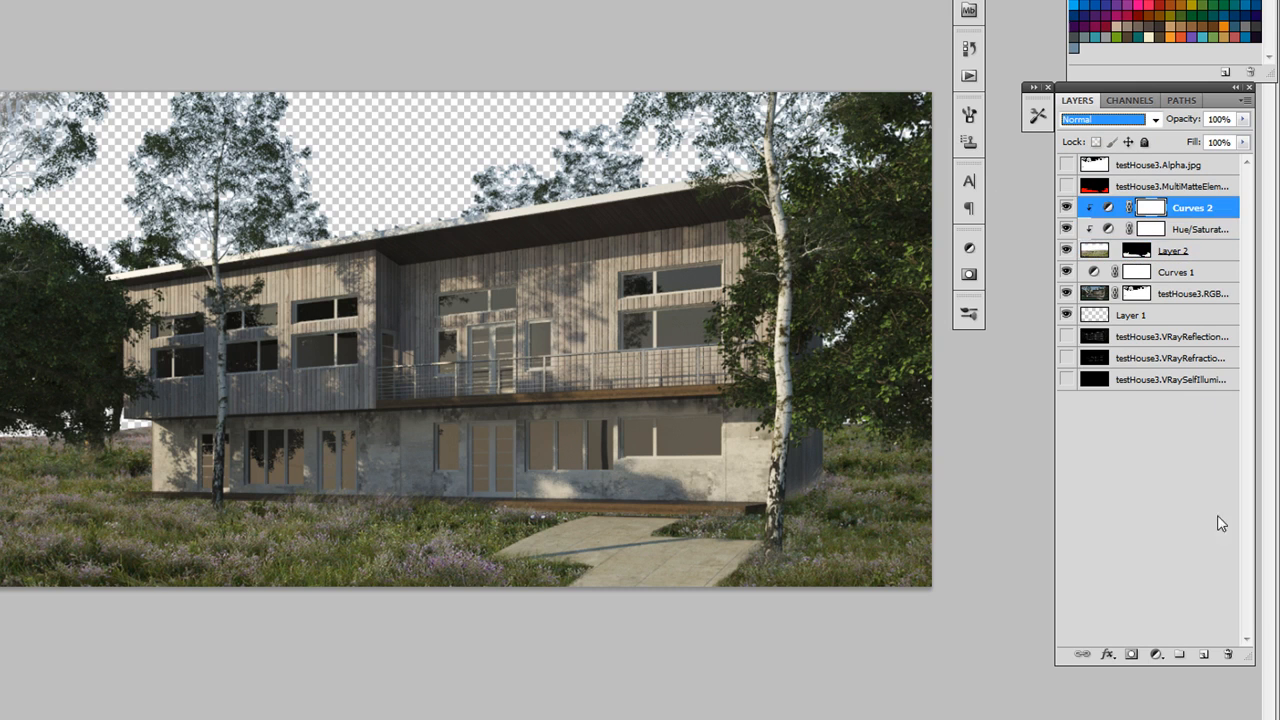
{"action": "left_click", "coordinate": [1204, 653]}
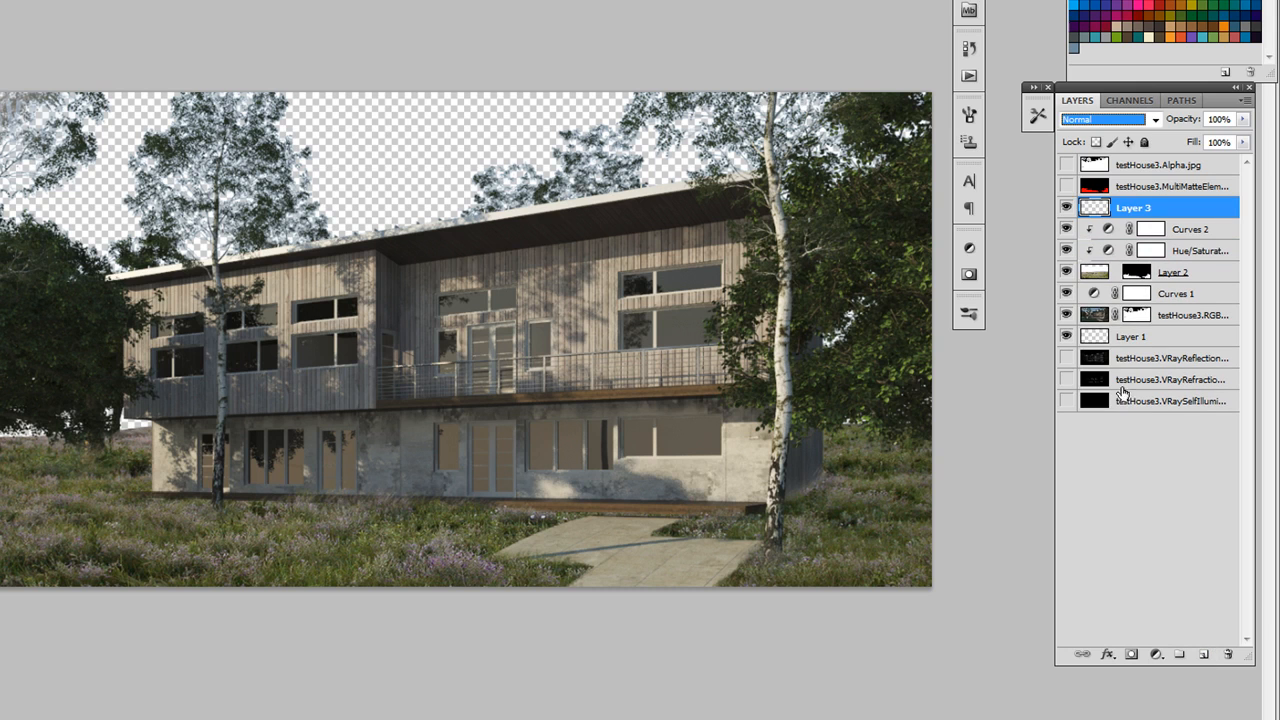
{"action": "left_click", "coordinate": [1098, 317]}
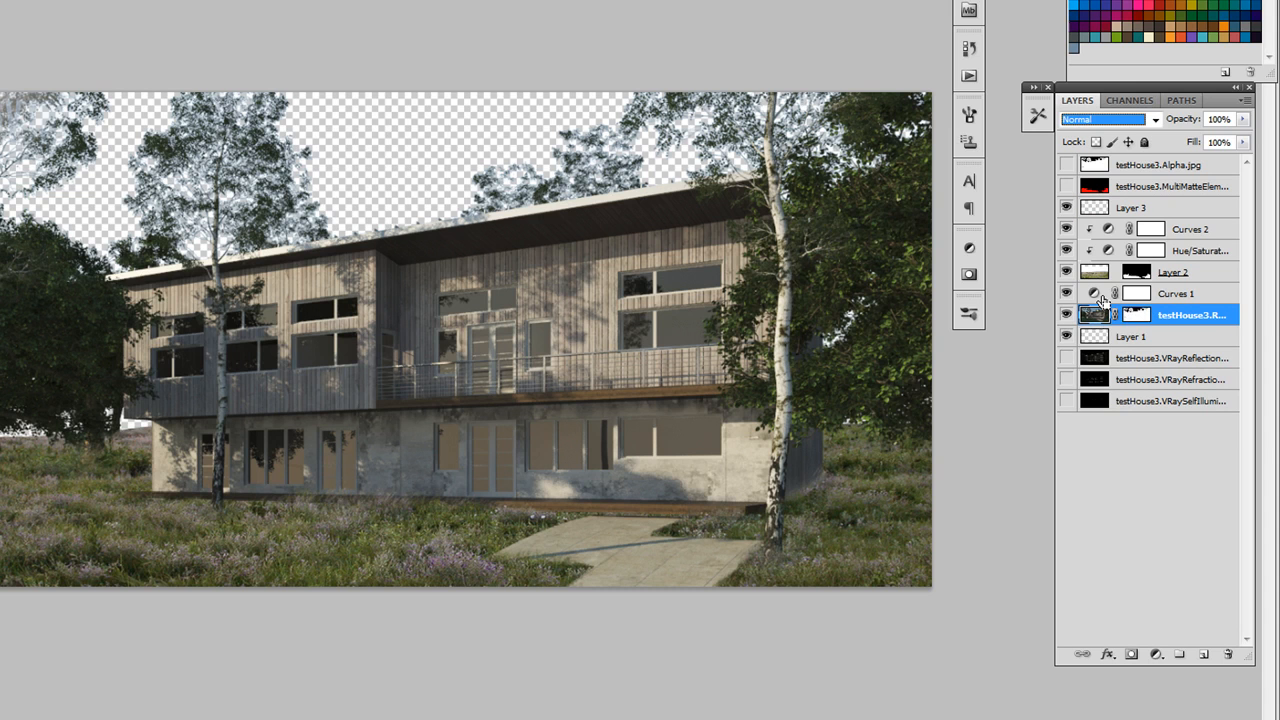
{"action": "key", "text": "ctrl+j"}
{"action": "left_click_drag", "start_coordinate": [1095, 311], "coordinate": [1093, 199]}
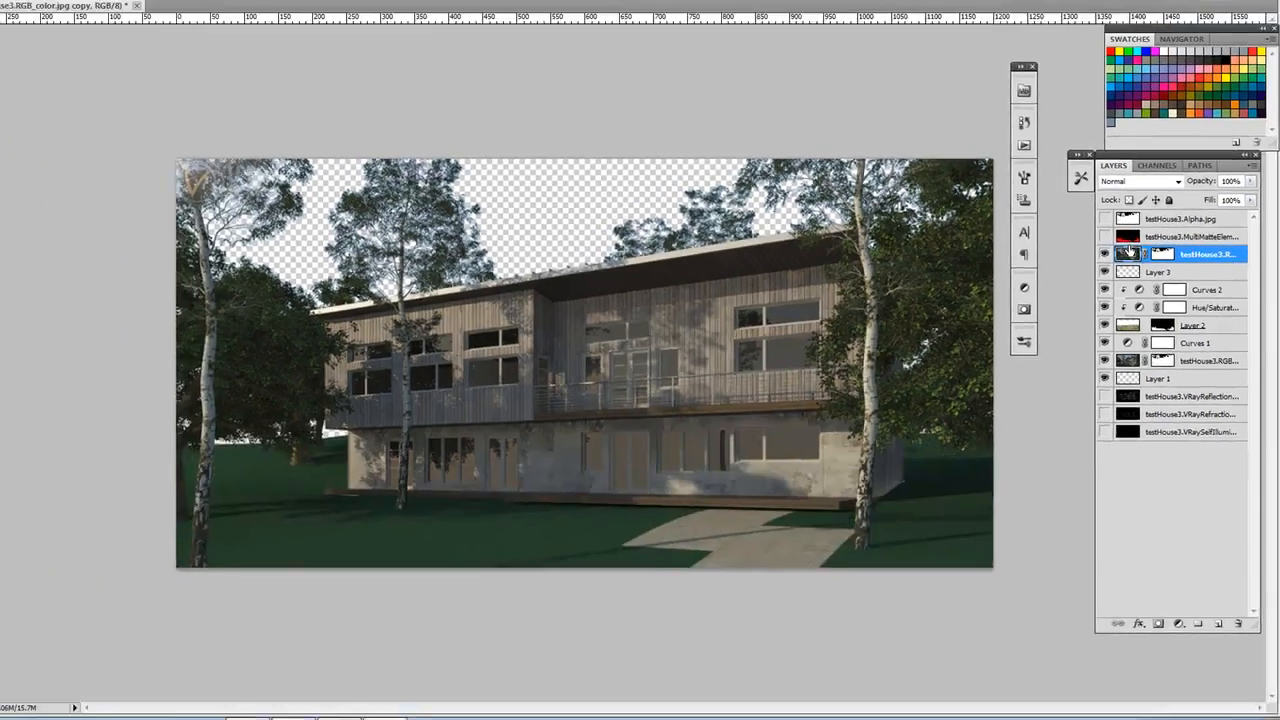
Try selecting the lawn shadow in front of the house with the Magic Wand at tolerance 32, and clear the selection
{"action": "scroll", "coordinate": [520, 462], "scroll_direction": "up", "scroll_amount": 5}
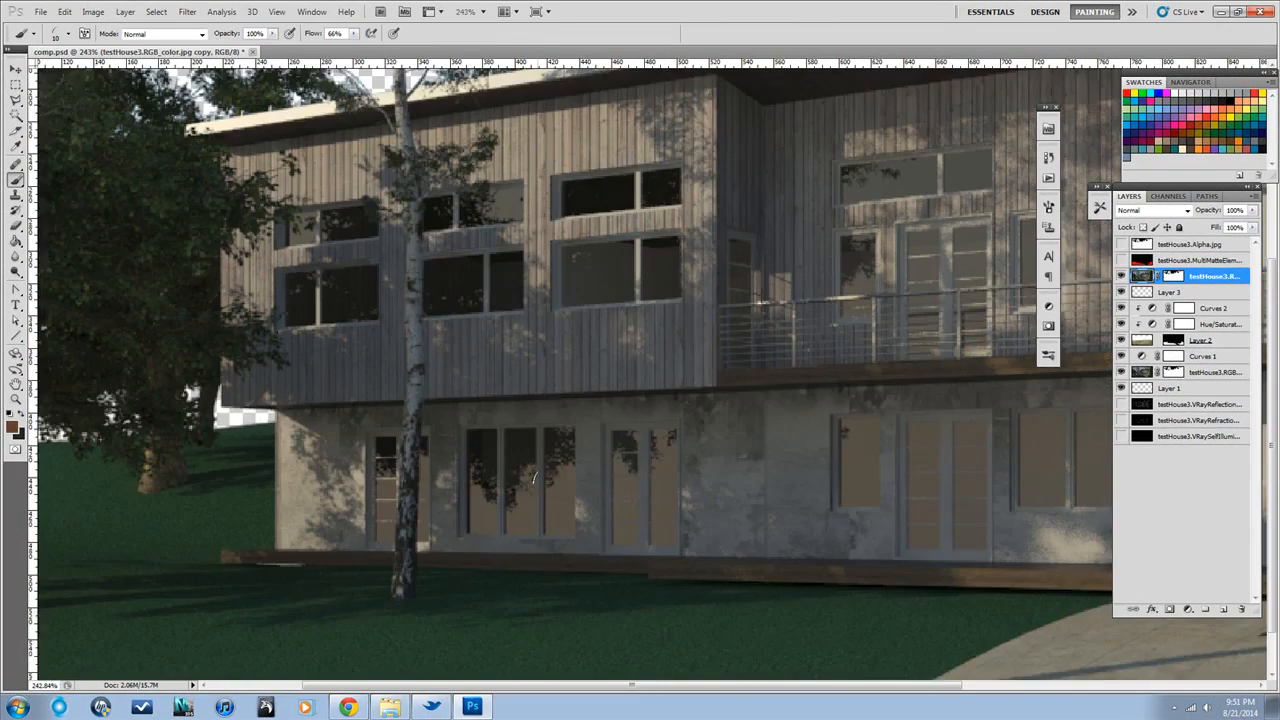
{"action": "left_click_drag", "start_coordinate": [535, 478], "coordinate": [707, 421]}
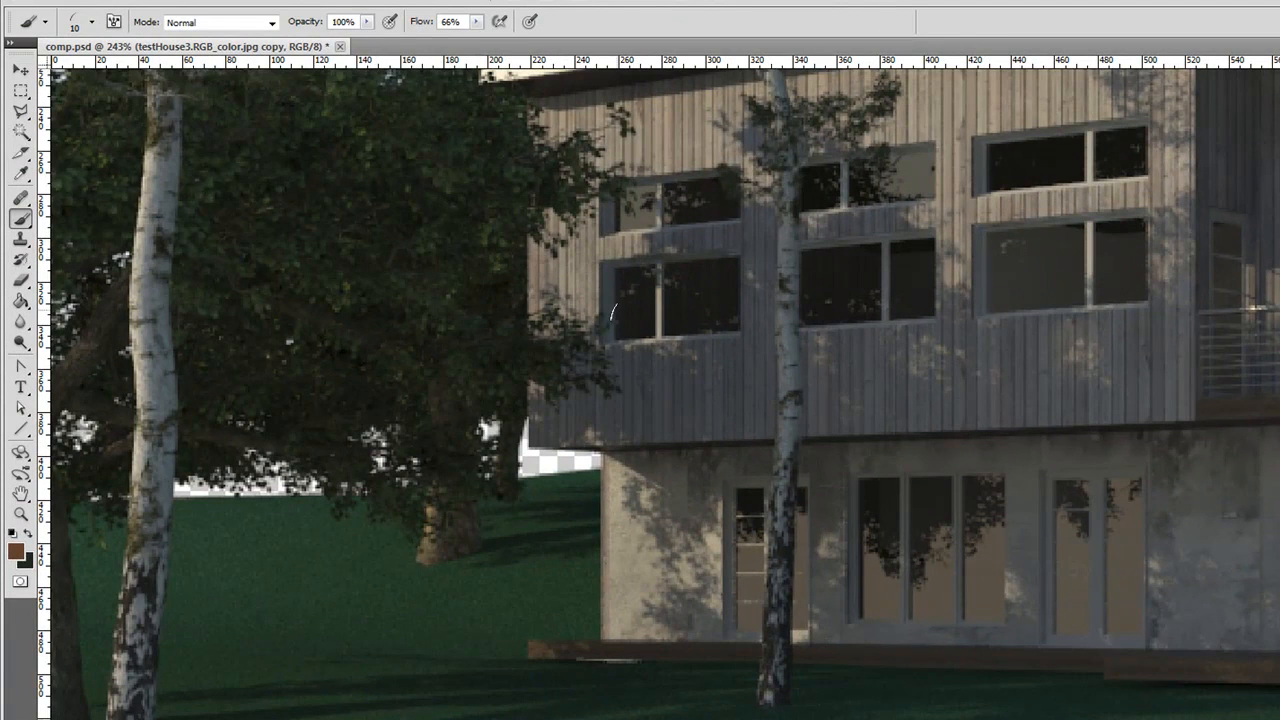
{"action": "left_click", "coordinate": [20, 131]}
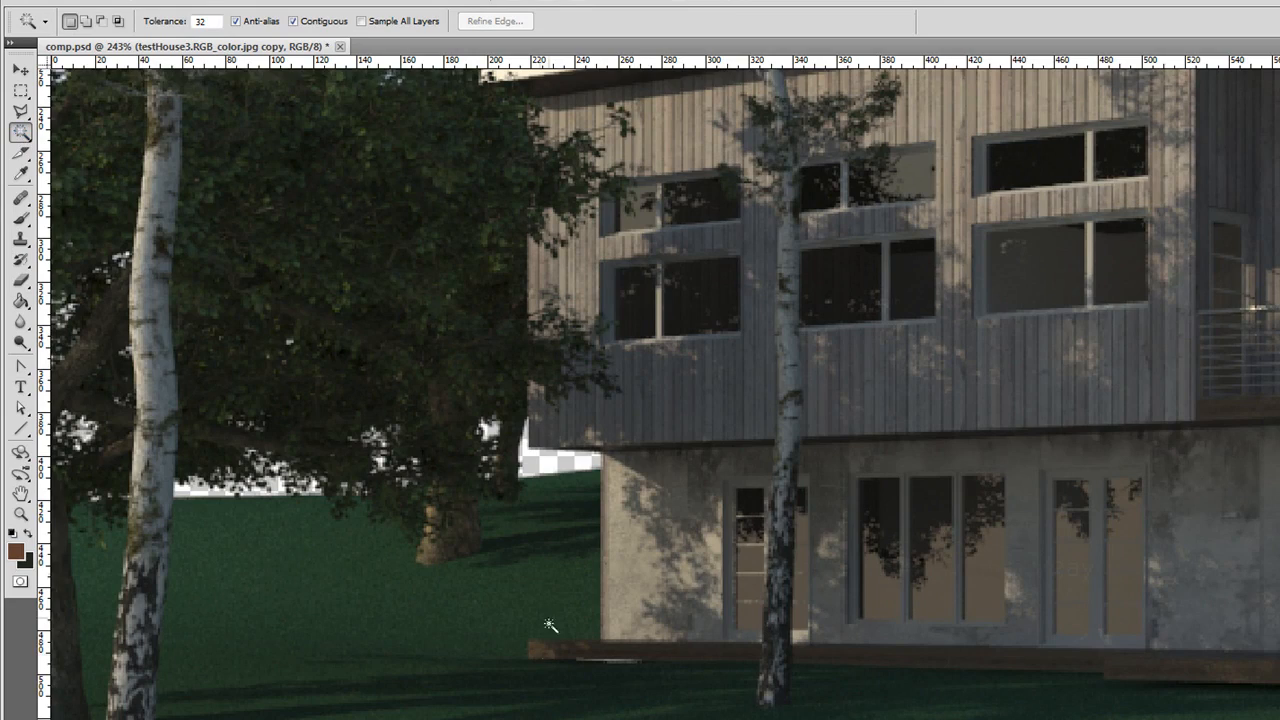
{"action": "left_click", "coordinate": [555, 677]}
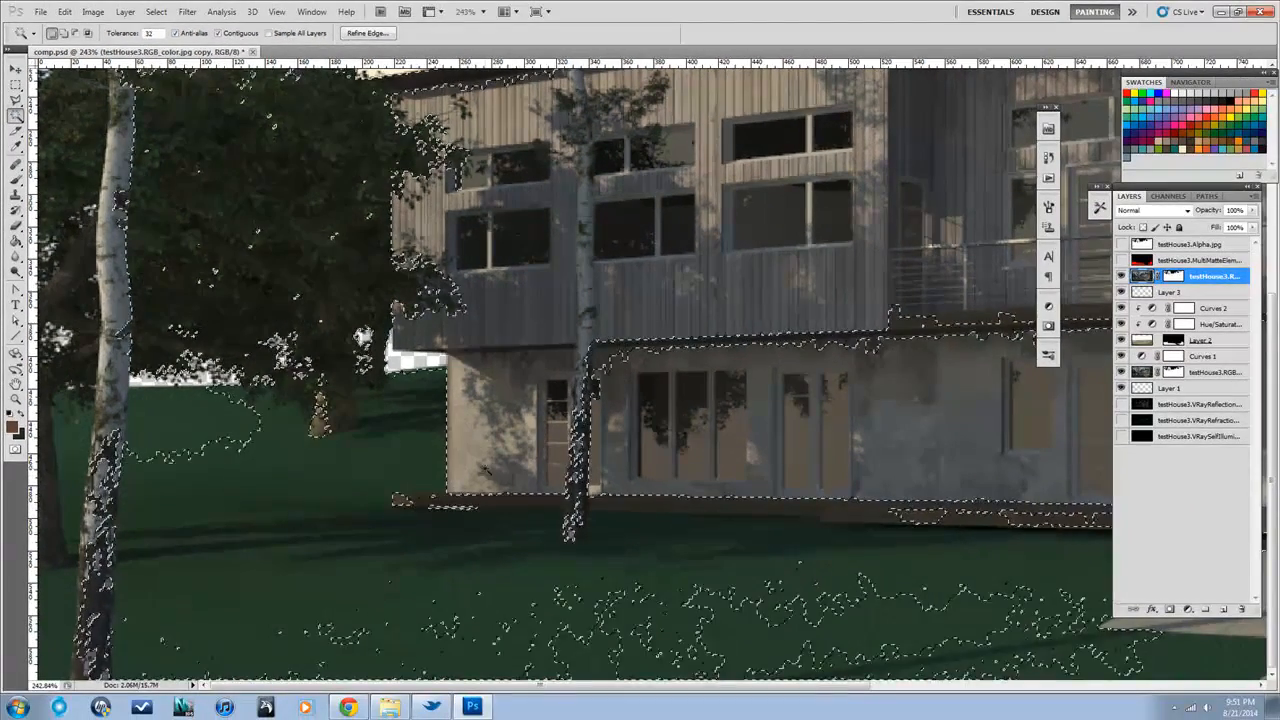
{"action": "key", "text": "ctrl+d"}
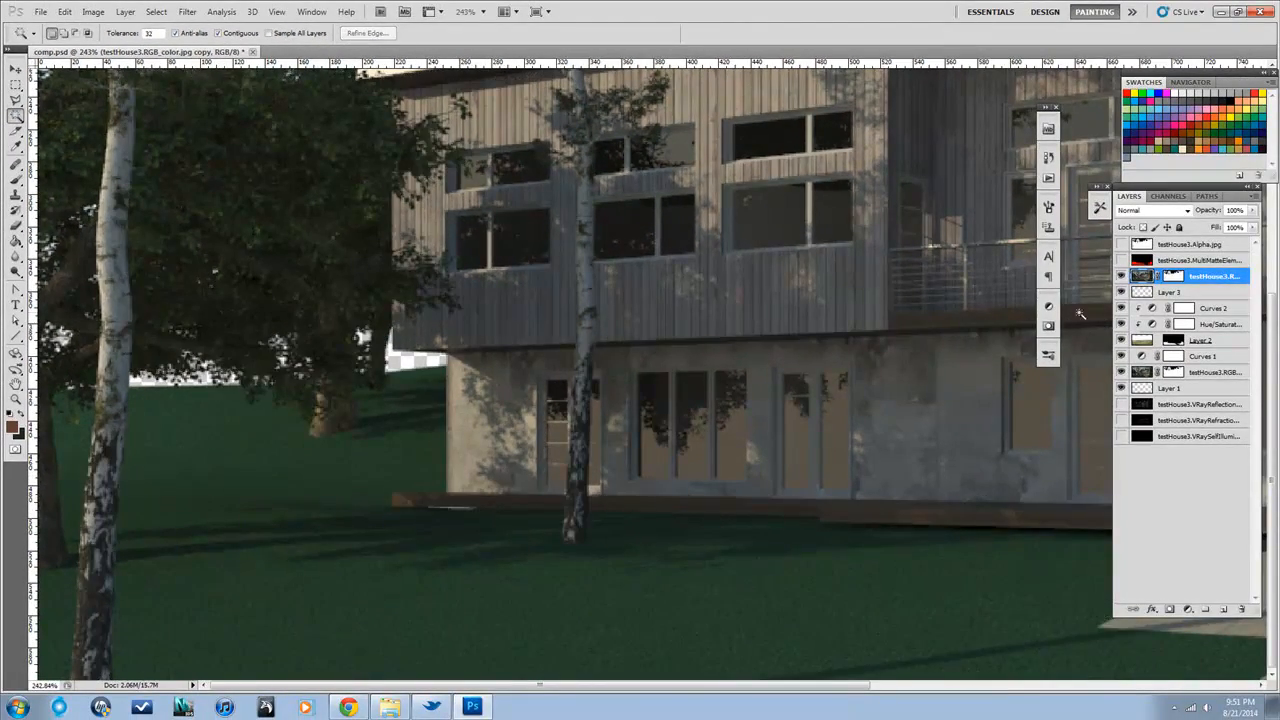
{"action": "left_click", "coordinate": [421, 529]}
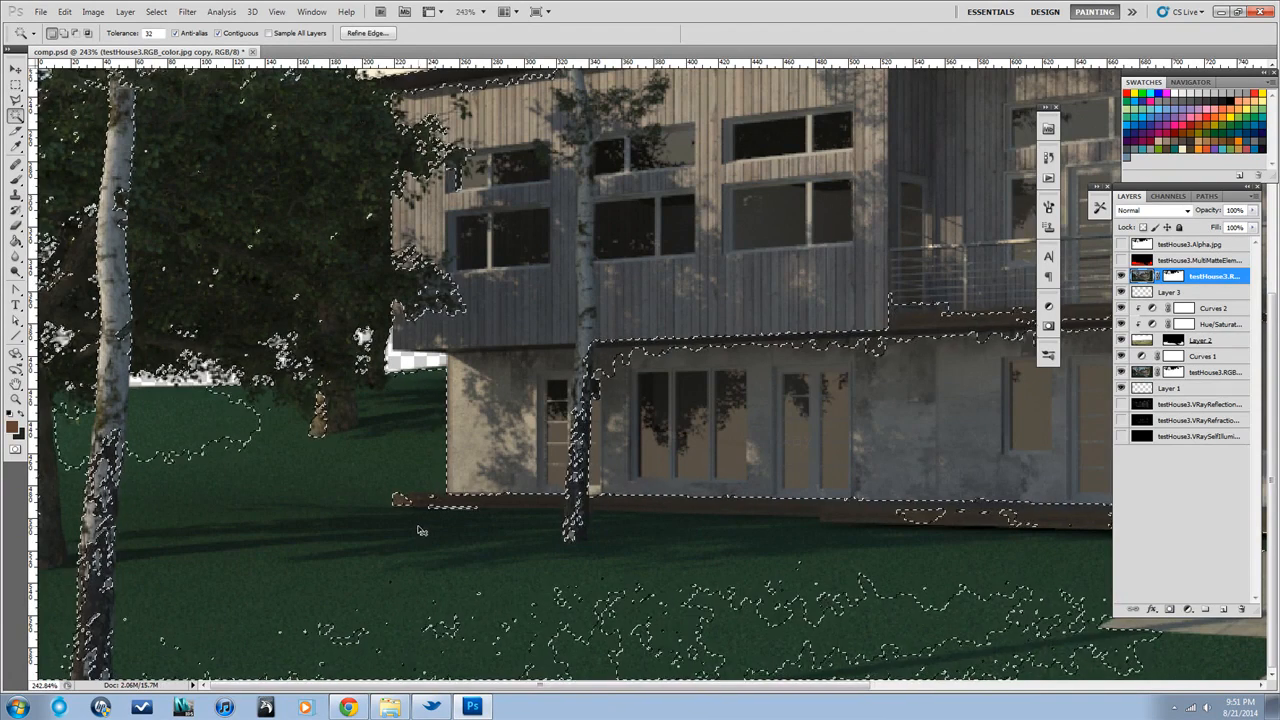
{"action": "key", "text": "ctrl+d"}
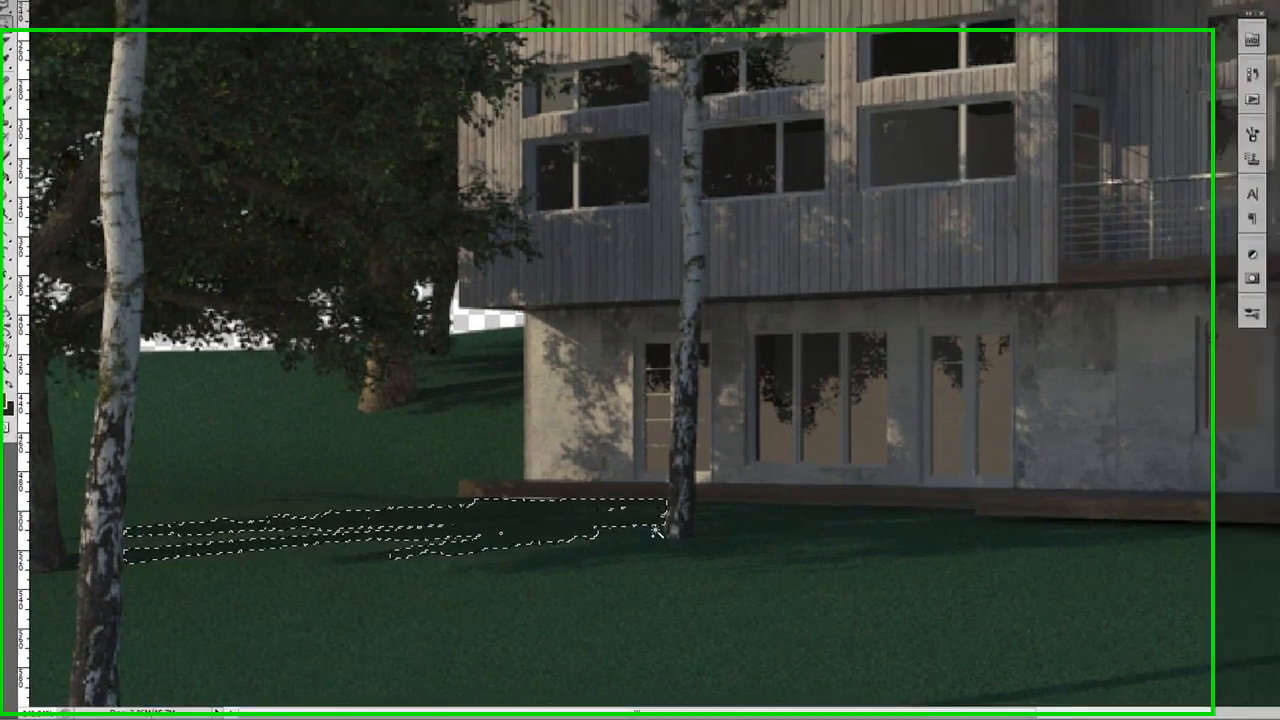
With Magic Wand tolerance 5, select the shadow patches along the base of the house and the thin shadow across the front lawn
{"action": "left_click", "coordinate": [610, 531]}
{"action": "left_click", "coordinate": [784, 516], "text": "shift"}
{"action": "left_click", "coordinate": [1154, 527], "text": "shift"}
{"action": "left_click", "coordinate": [541, 571], "text": "shift"}
{"action": "left_click_drag", "start_coordinate": [1146, 560], "coordinate": [876, 656]}
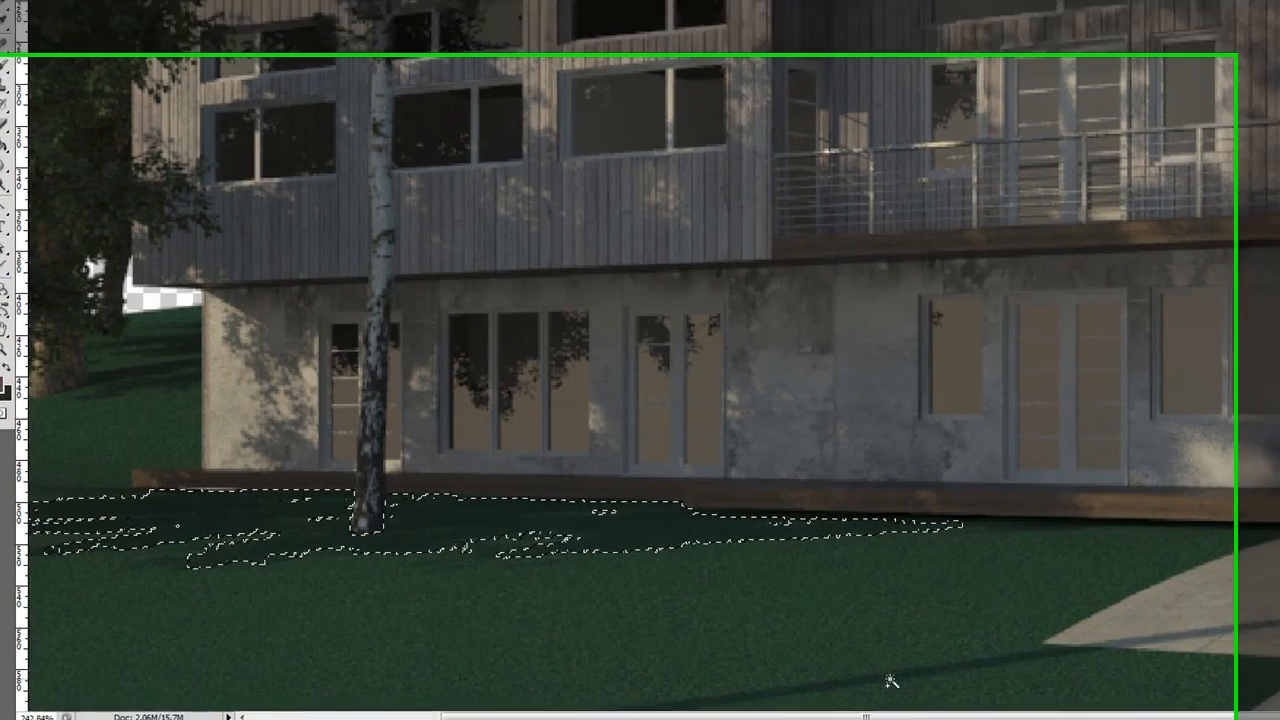
{"action": "left_click", "coordinate": [877, 692], "text": "shift"}
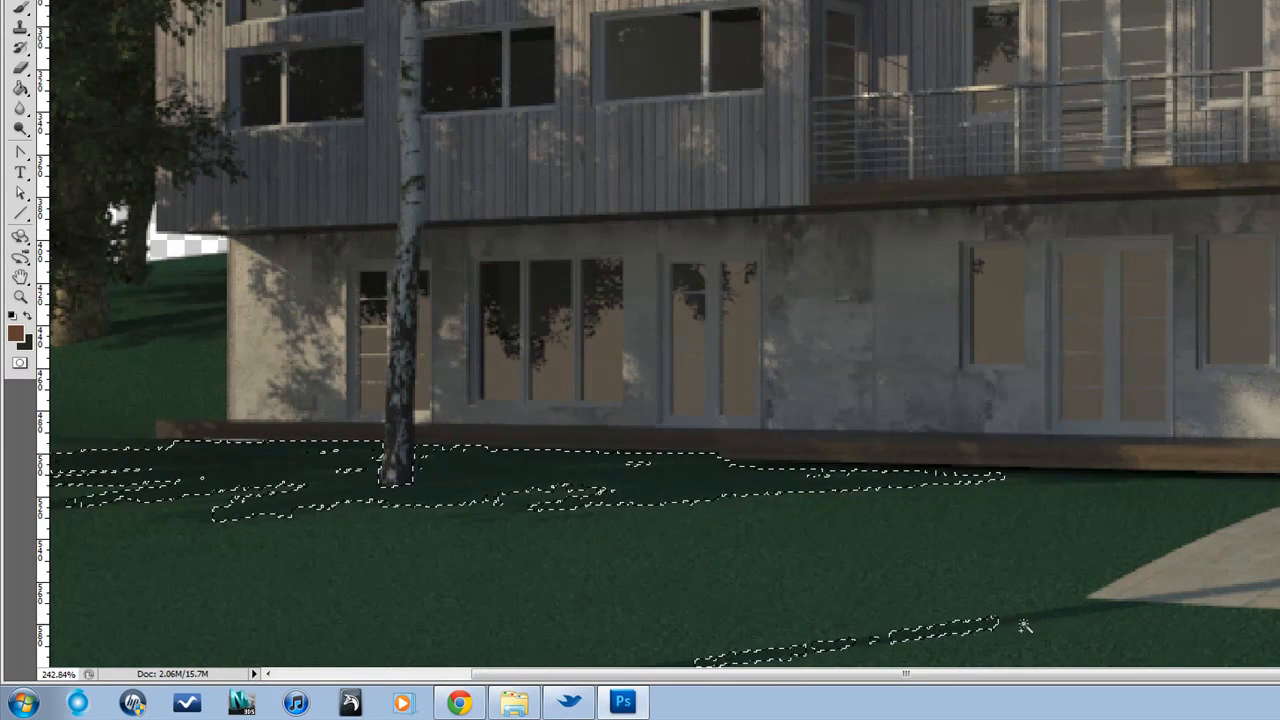
{"action": "left_click", "coordinate": [1100, 612], "text": "shift"}
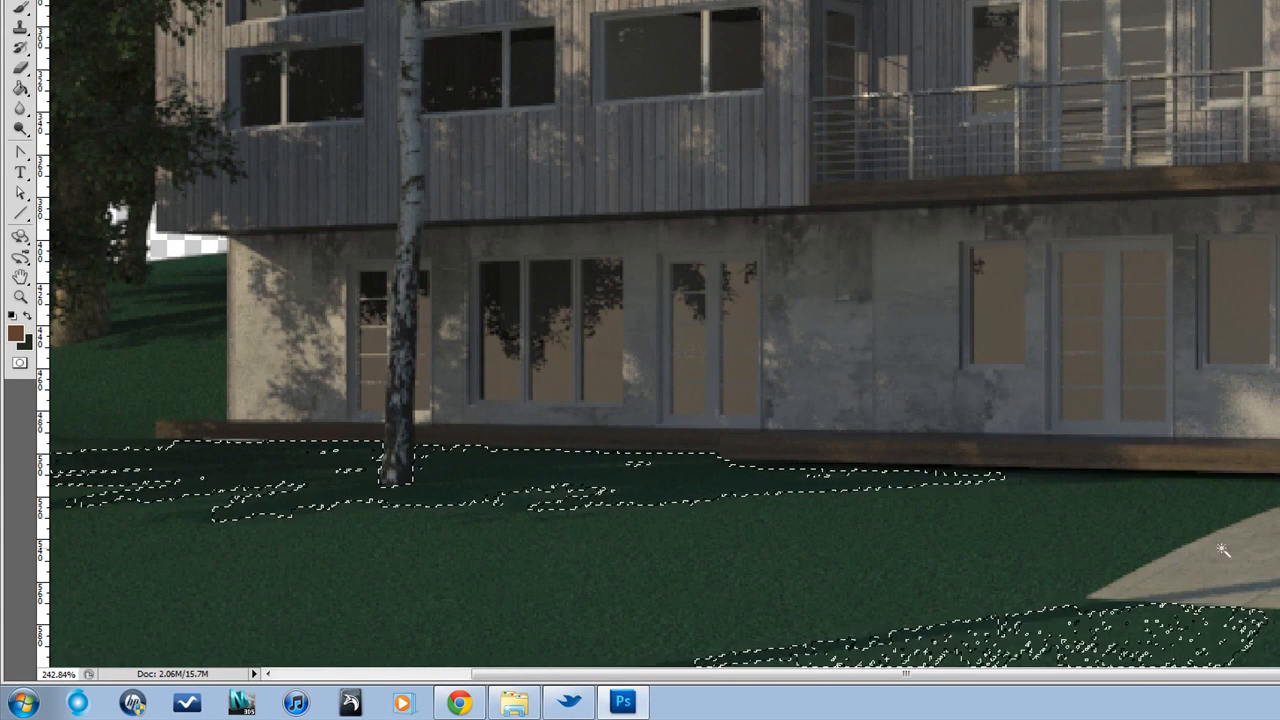
Extend the selection to the grass shadows beside the walkway, around the birch trunk and along the side of the house
{"action": "left_click_drag", "start_coordinate": [1252, 522], "coordinate": [924, 511]}
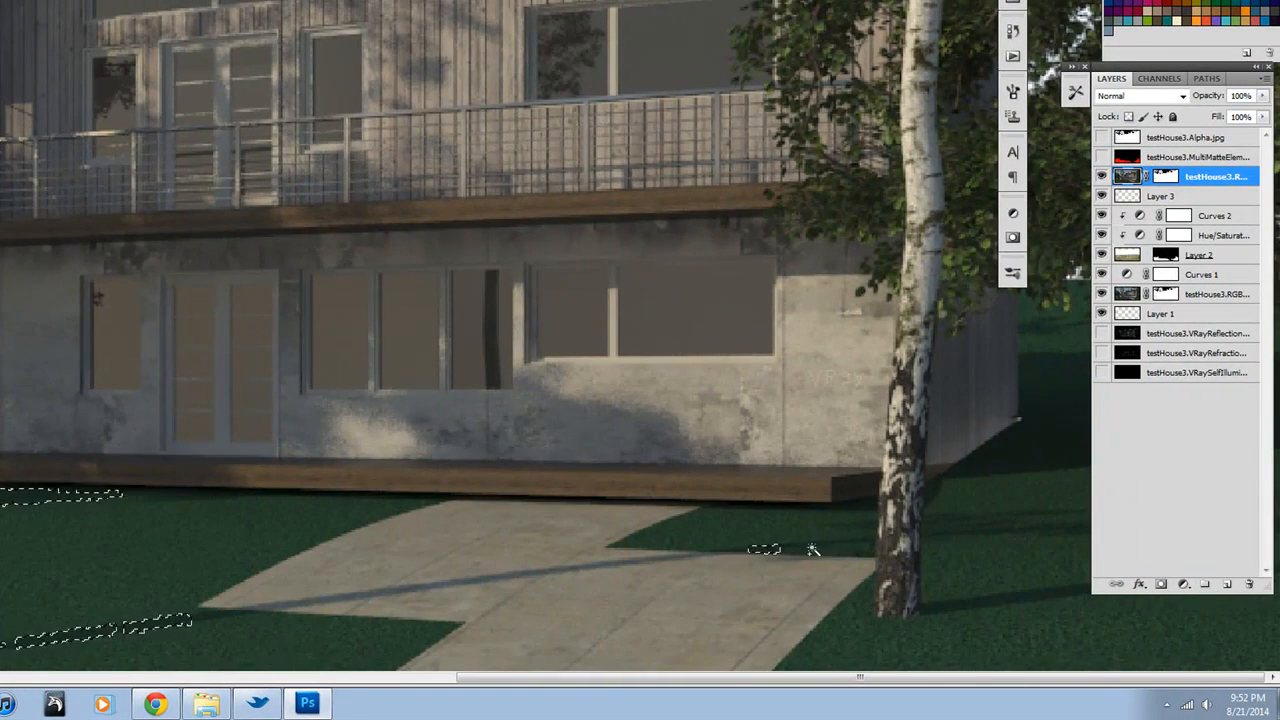
{"action": "left_click", "coordinate": [989, 607], "text": "shift"}
{"action": "left_click", "coordinate": [960, 604], "text": "shift"}
{"action": "left_click", "coordinate": [1066, 595], "text": "shift"}
{"action": "left_click", "coordinate": [1046, 388], "text": "shift"}
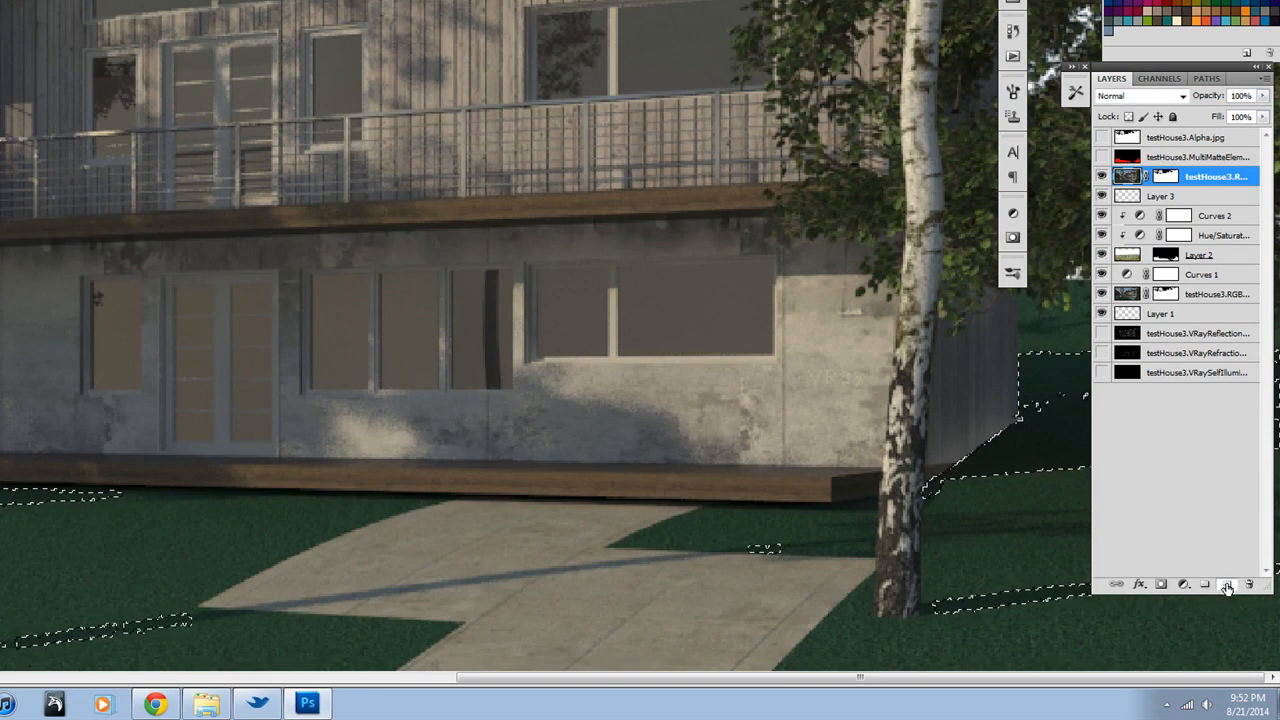
Fill the shadow selection with black on a new layer above the duplicated rendering, and hide the duplicate
{"action": "key", "text": "ctrl+shift+alt+n"}
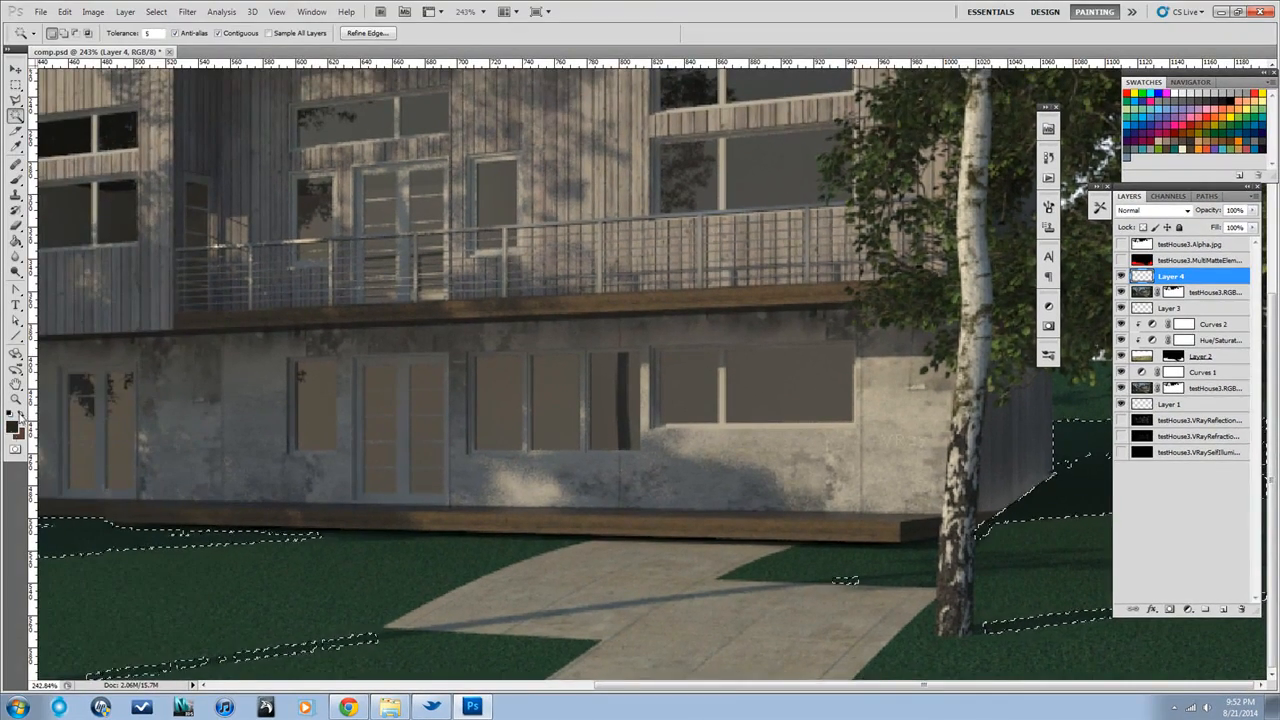
{"action": "left_click", "coordinate": [13, 428]}
{"action": "left_click_drag", "start_coordinate": [580, 666], "coordinate": [530, 689]}
{"action": "left_click", "coordinate": [862, 512]}
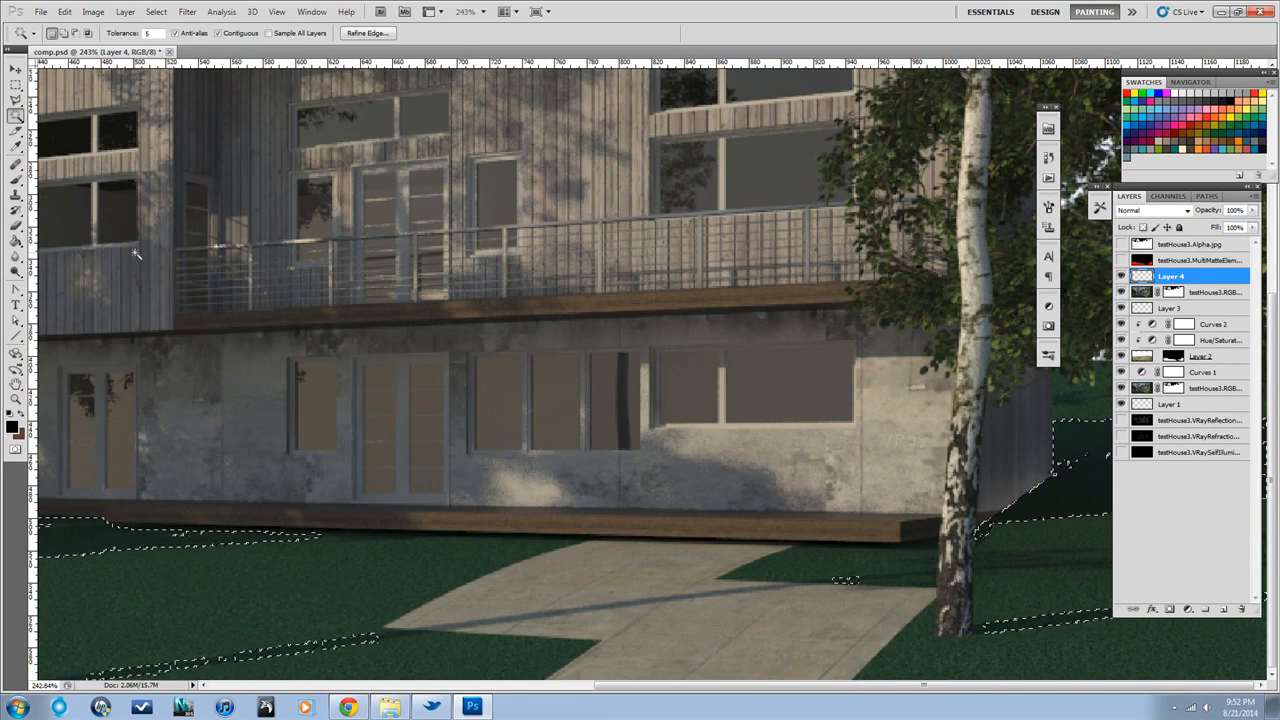
{"action": "key", "text": "g"}
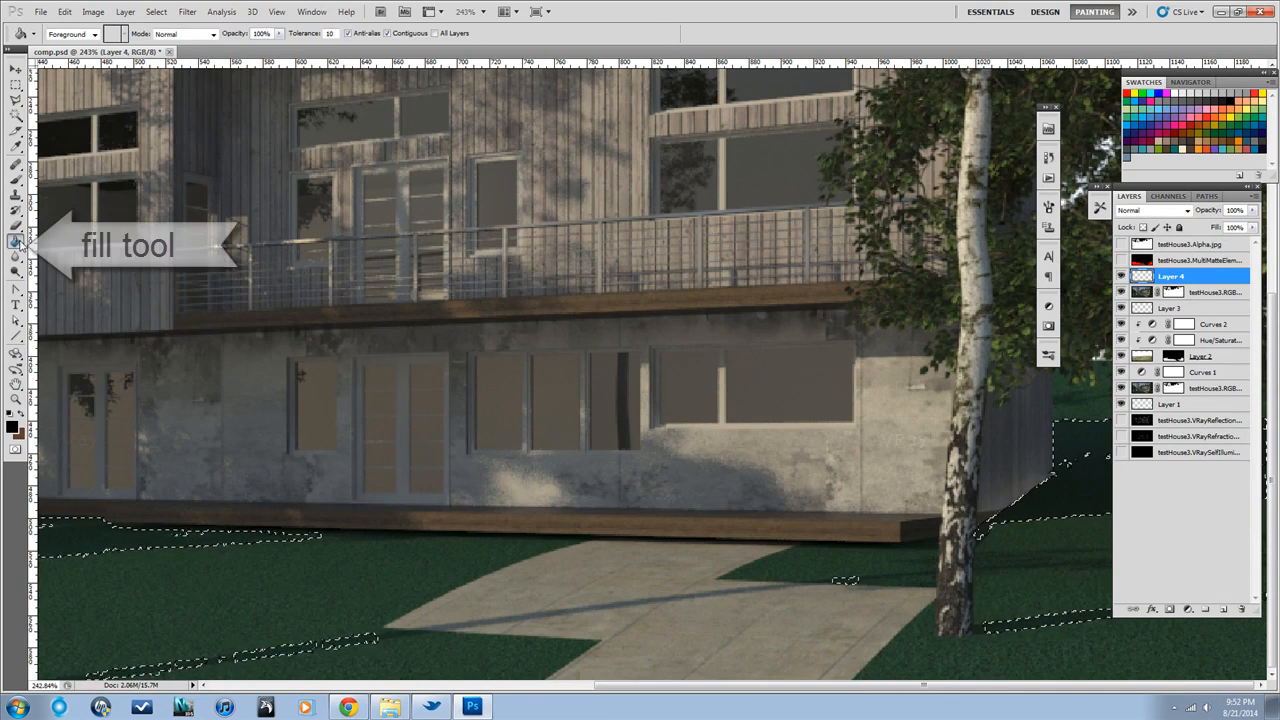
{"action": "left_click", "coordinate": [187, 536]}
{"action": "left_click", "coordinate": [1121, 277]}
{"action": "left_click", "coordinate": [1121, 277]}
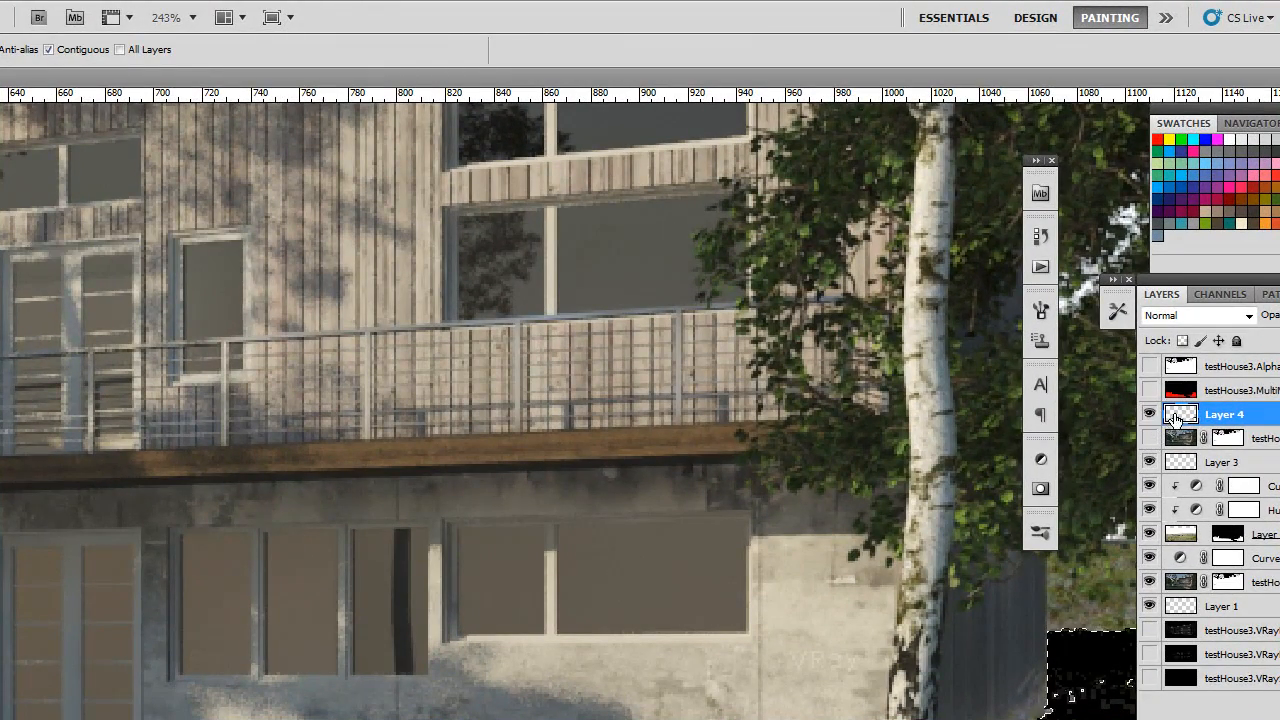
Set Layer 4 to Multiply at 42% opacity and clear the shadow selection
{"action": "left_click", "coordinate": [1240, 316]}
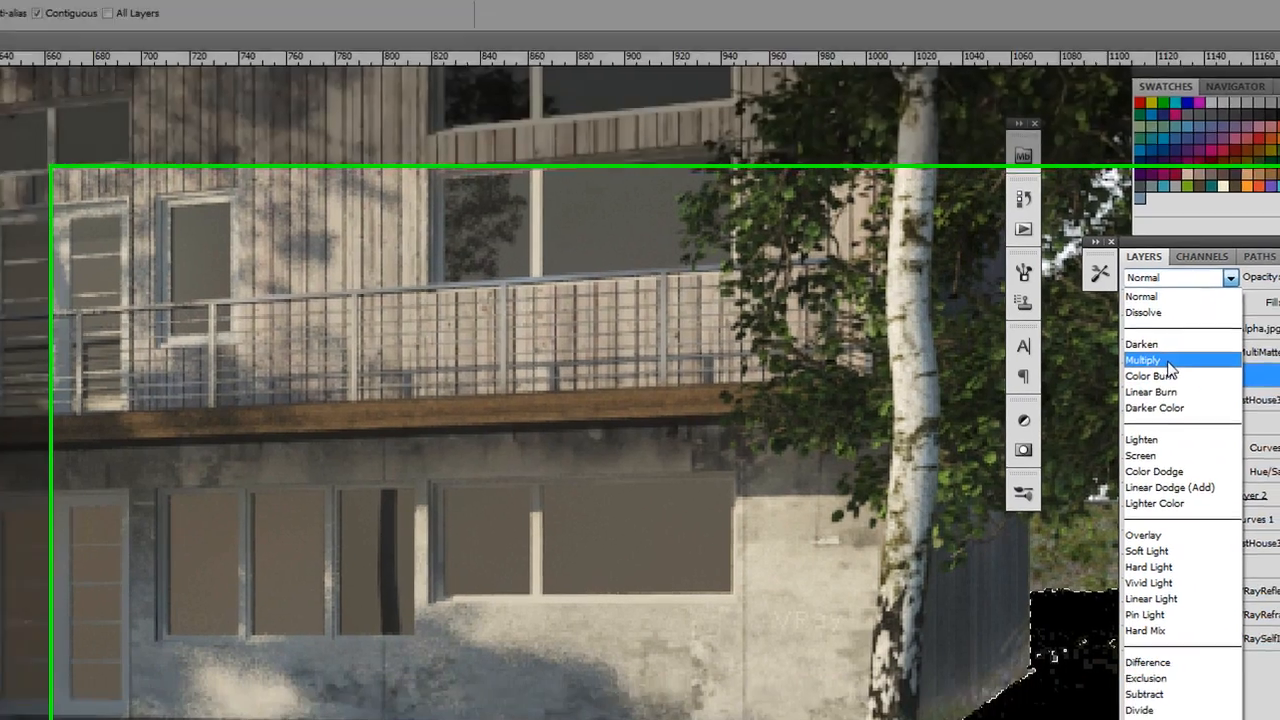
{"action": "left_click", "coordinate": [1168, 361]}
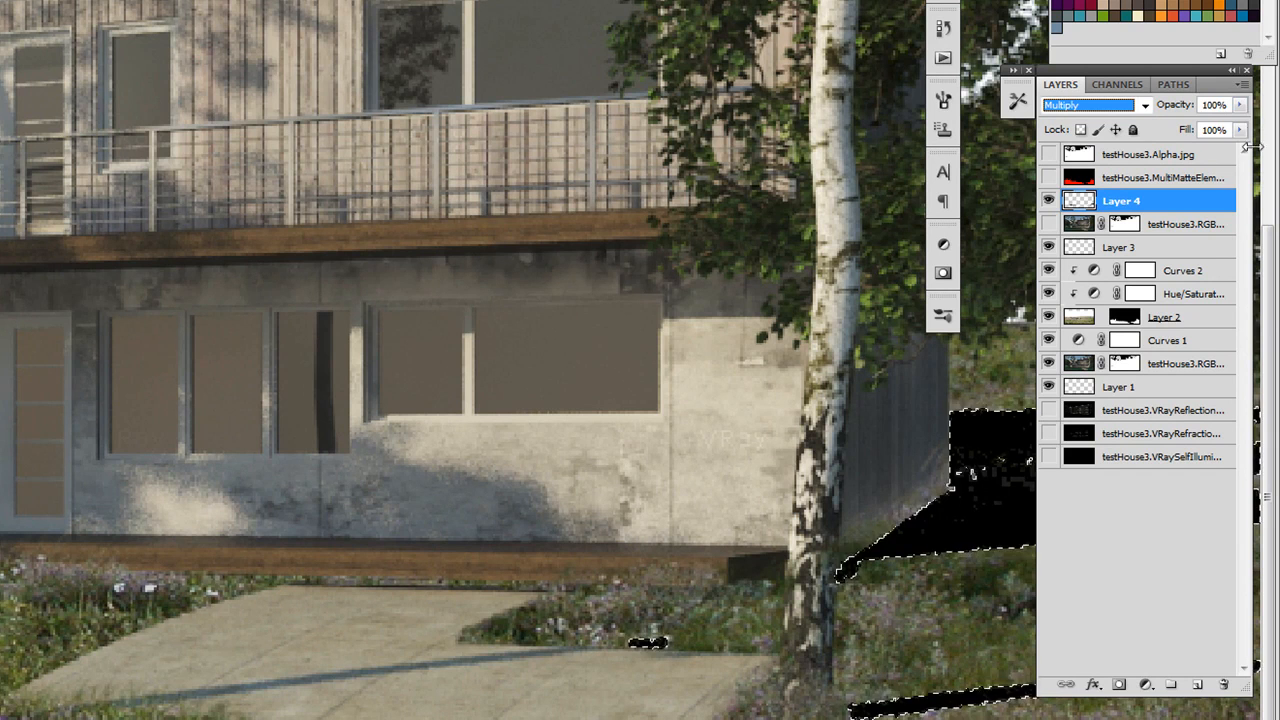
{"action": "left_click", "coordinate": [1244, 108]}
{"action": "left_click_drag", "start_coordinate": [1246, 112], "coordinate": [1185, 137]}
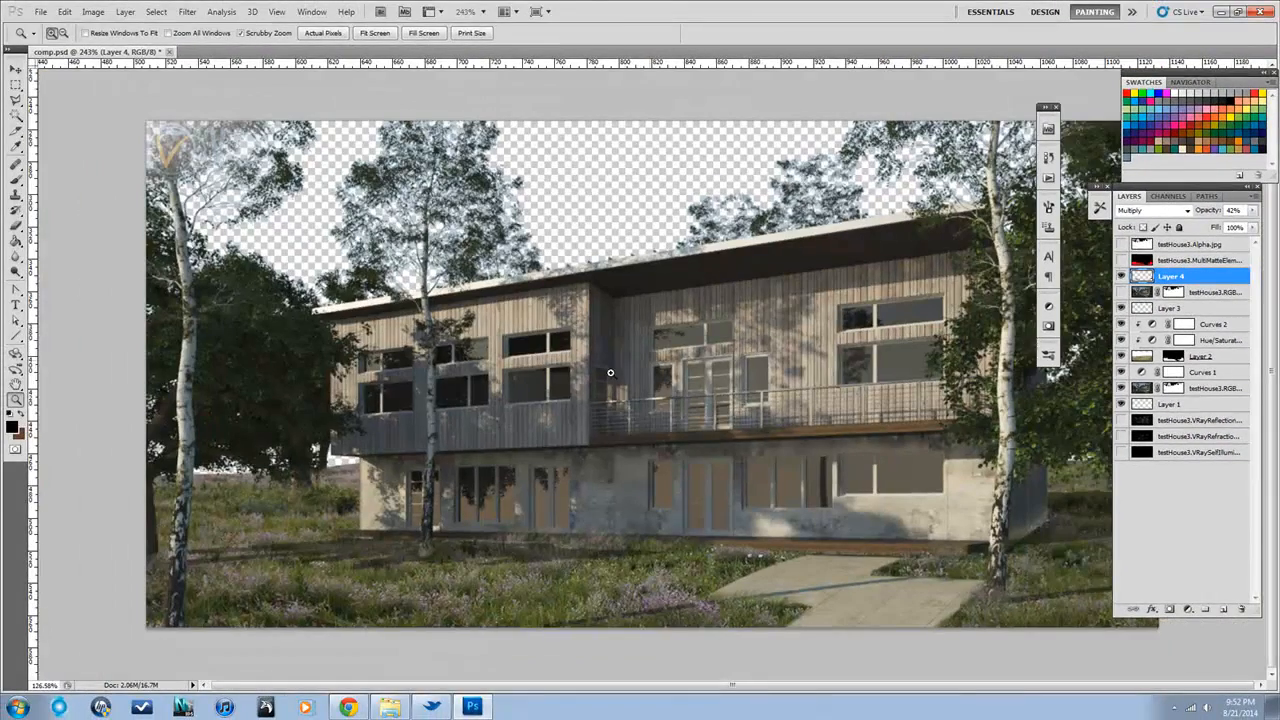
{"action": "key", "text": "g"}
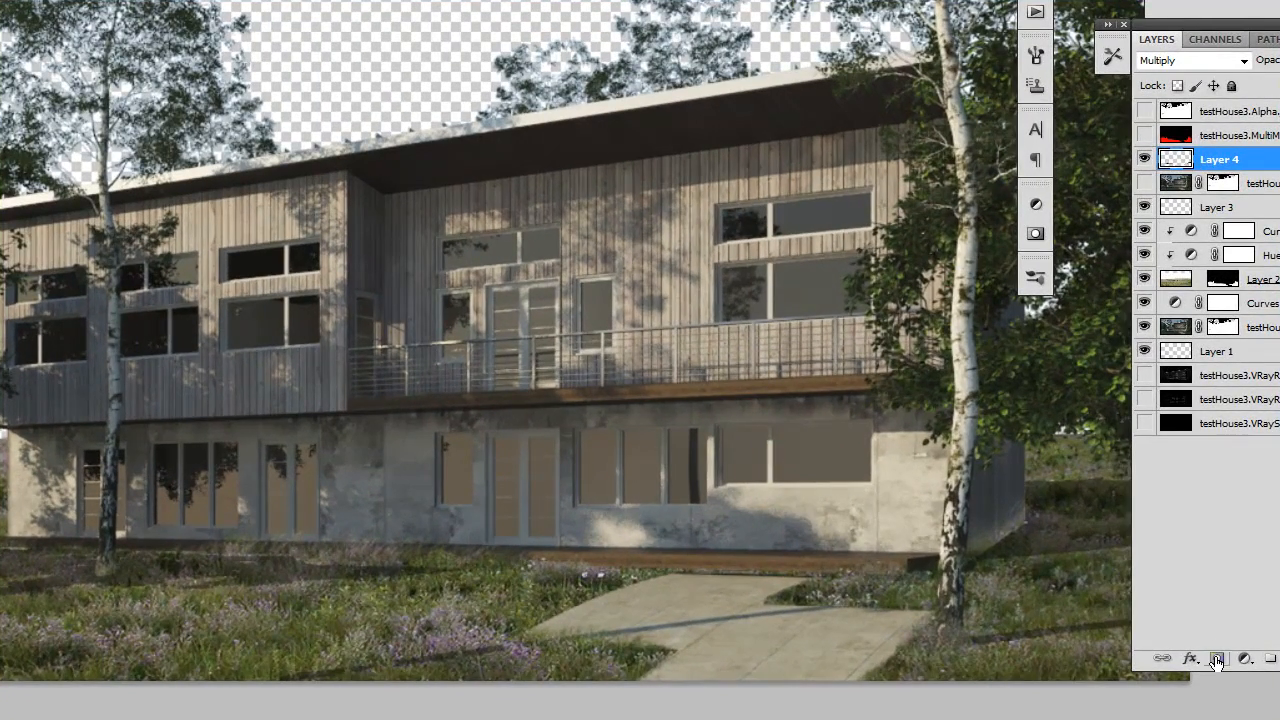
Add a layer mask to Layer 4 and set the Brush tool's foreground color to black
{"action": "left_click", "coordinate": [1216, 660]}
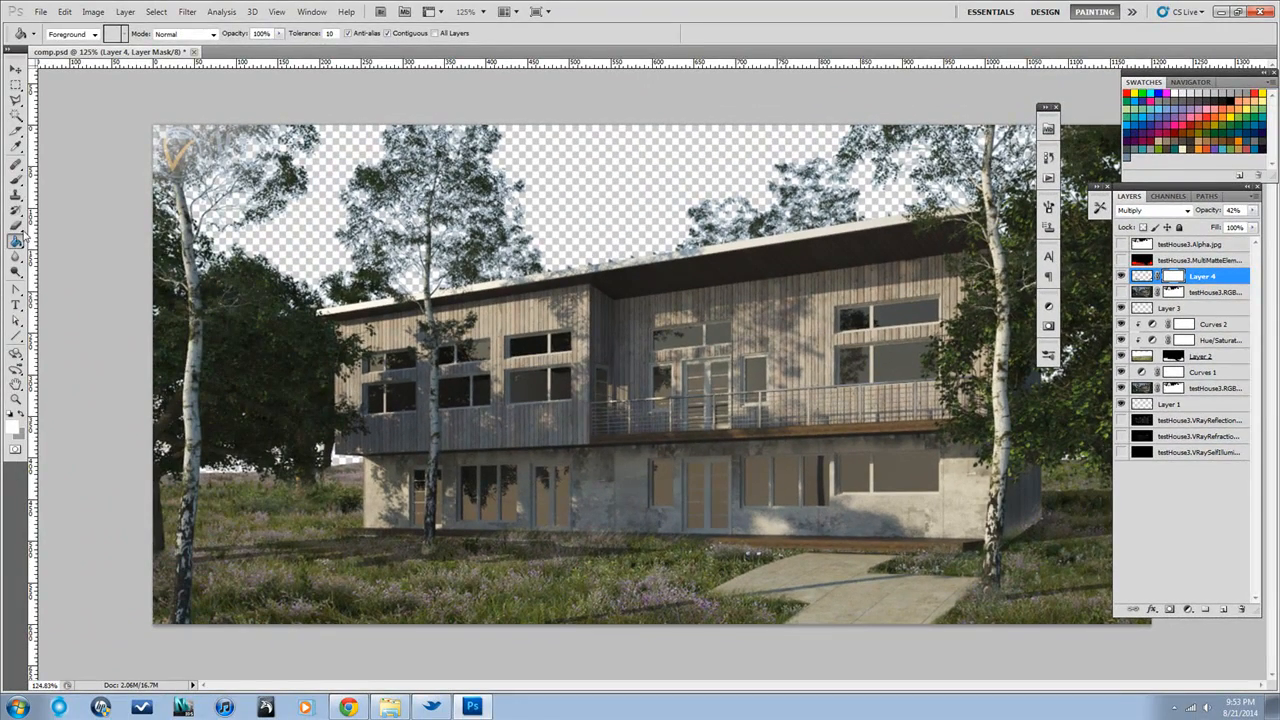
{"action": "left_click", "coordinate": [16, 181]}
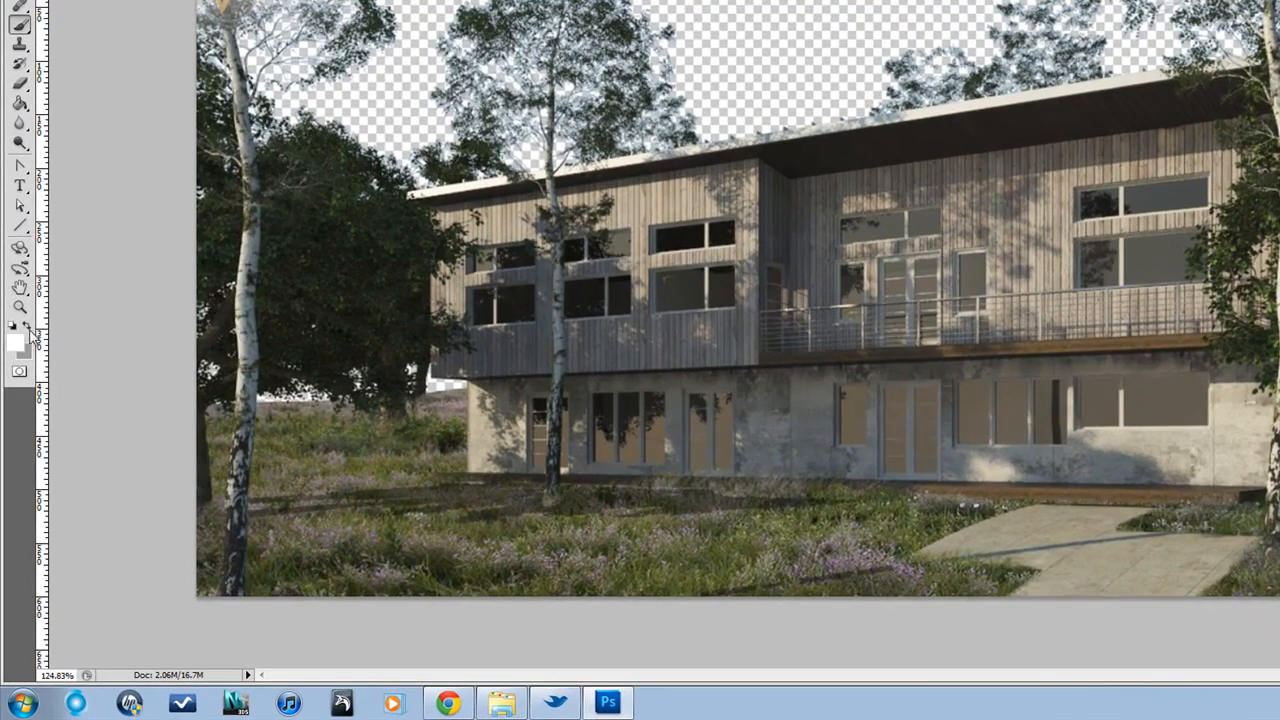
{"action": "left_click", "coordinate": [16, 345]}
{"action": "left_click", "coordinate": [683, 679]}
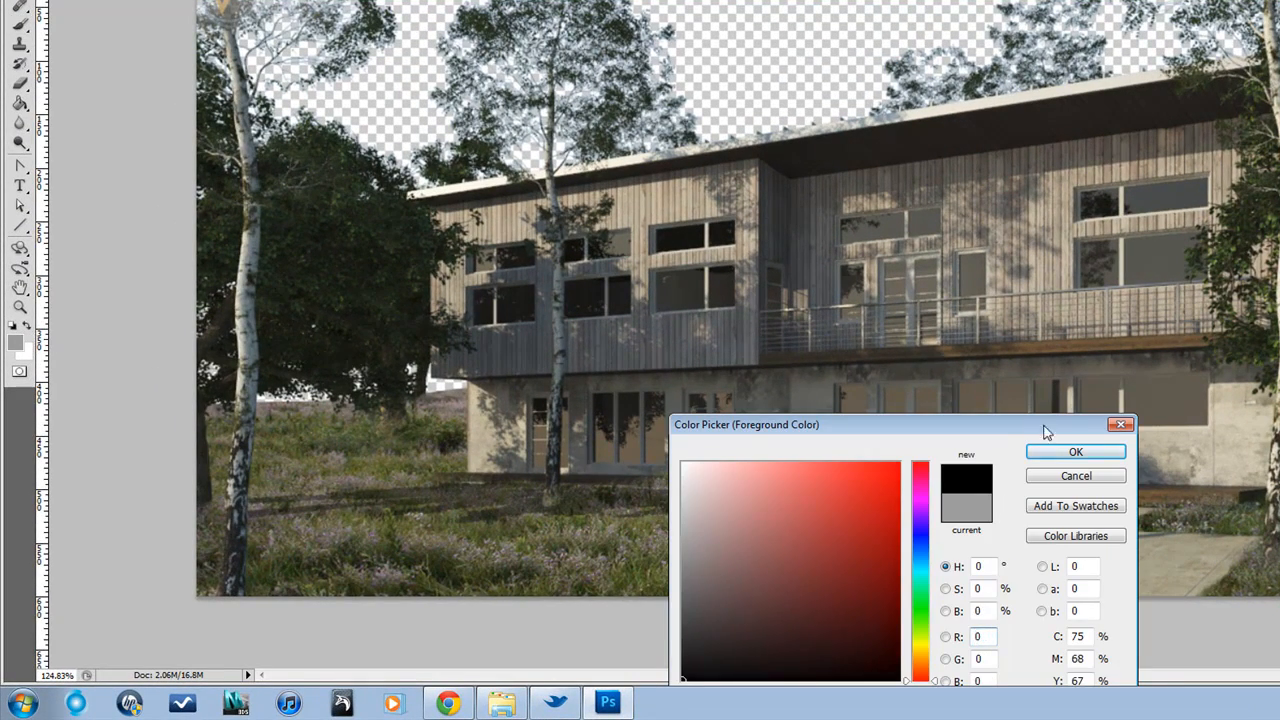
{"action": "left_click", "coordinate": [1043, 458]}
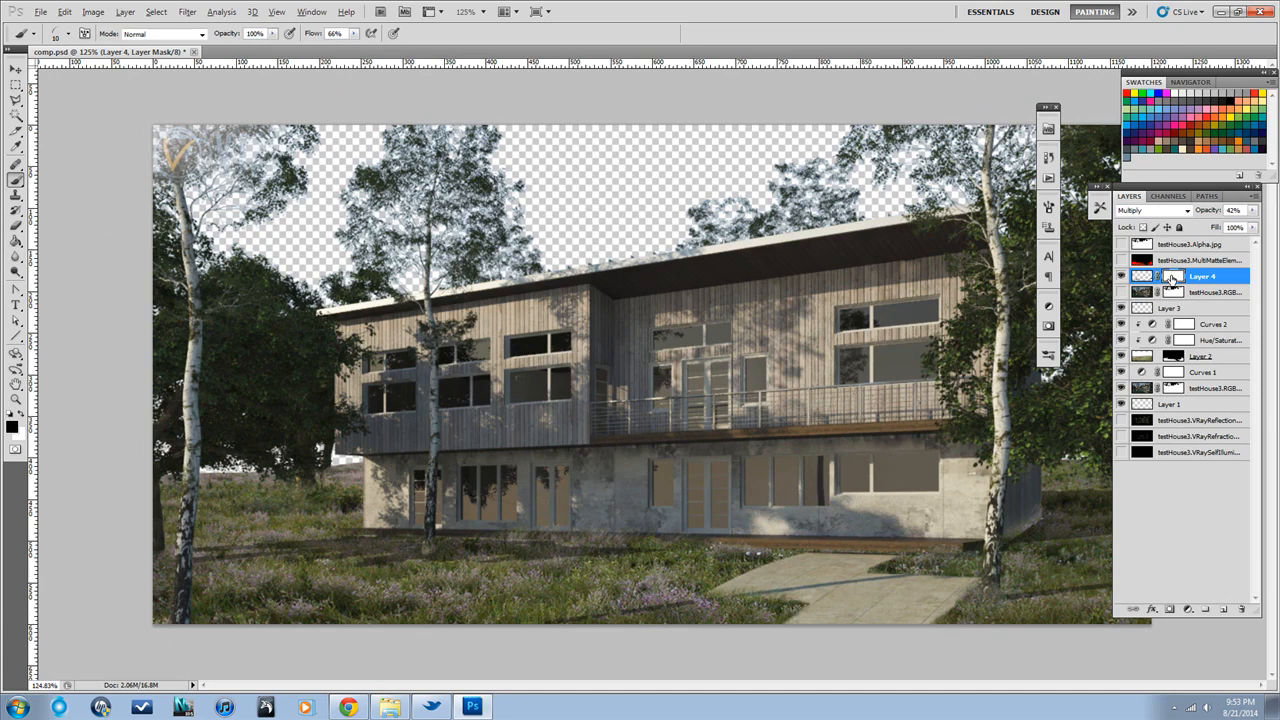
Choose a 17 px textured brush tip for Layer 4's mask, try it on the lawn shadow, and set the brush opacity to 51%
{"action": "left_click", "coordinate": [1173, 280], "text": "alt"}
{"action": "left_click", "coordinate": [1173, 280], "text": "alt"}
{"action": "left_click", "coordinate": [68, 34]}
{"action": "left_click", "coordinate": [137, 129]}
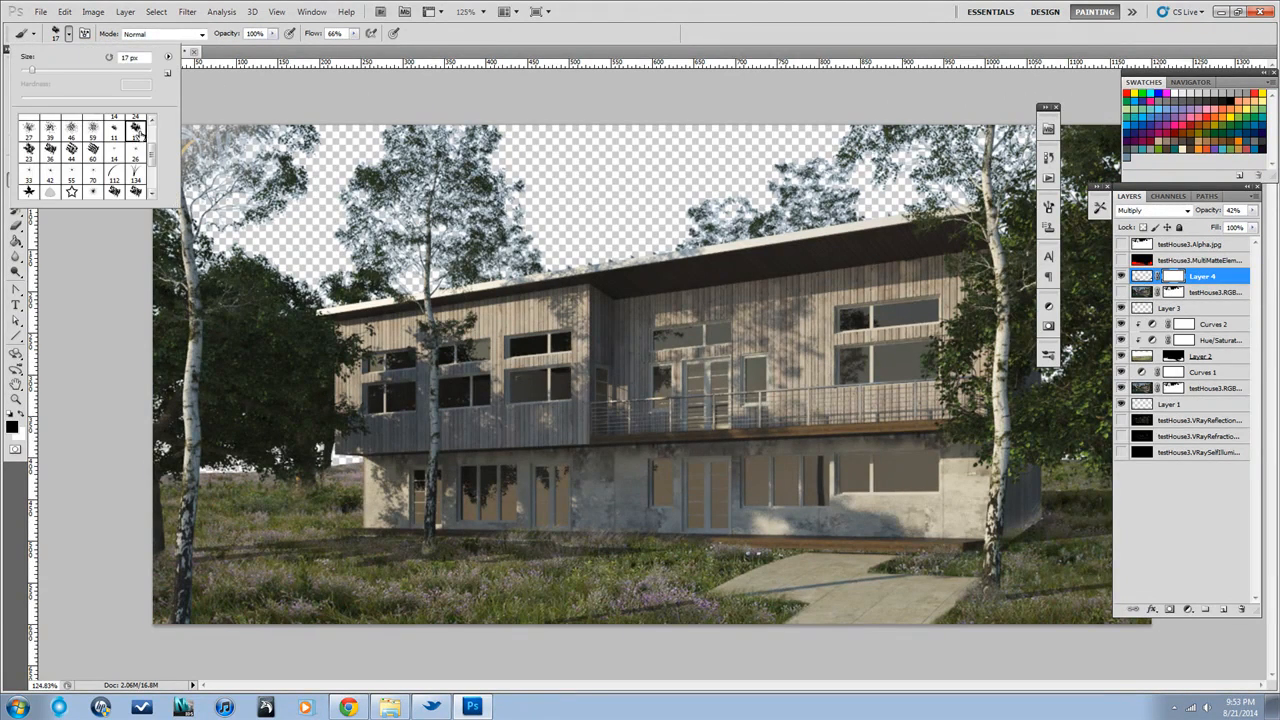
{"action": "left_click", "coordinate": [228, 563]}
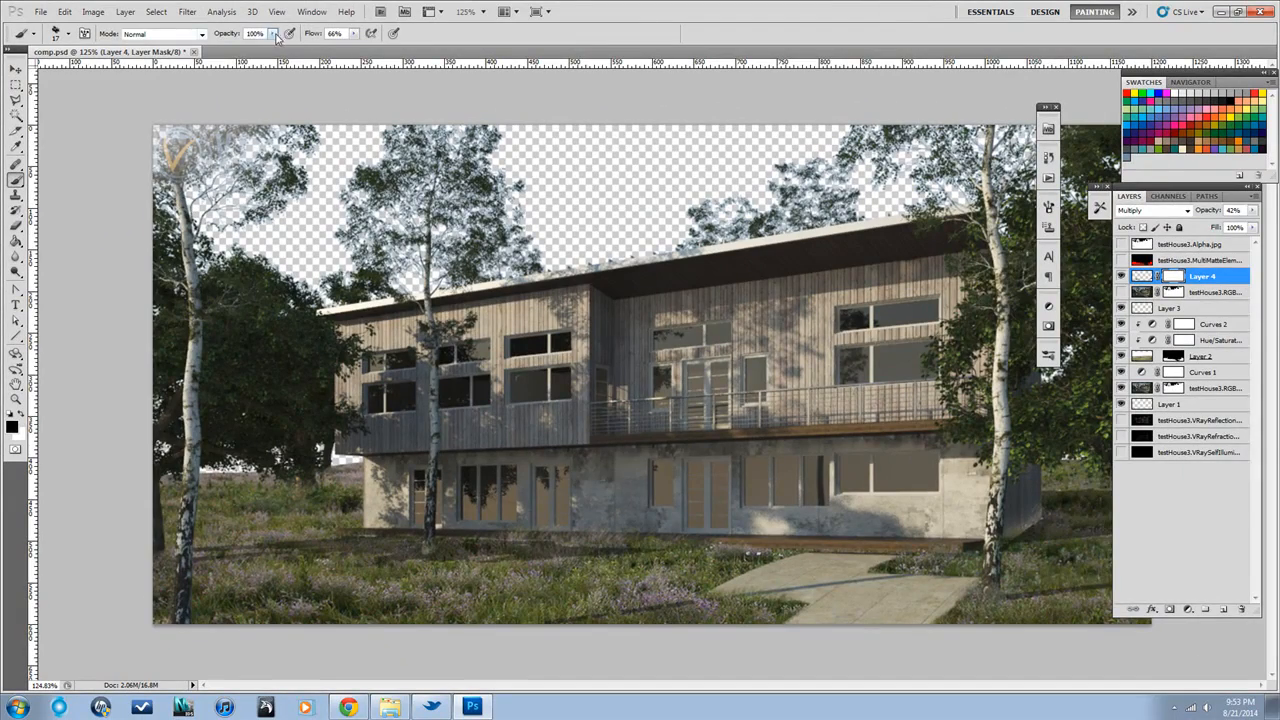
{"action": "left_click_drag", "start_coordinate": [272, 34], "coordinate": [241, 62]}
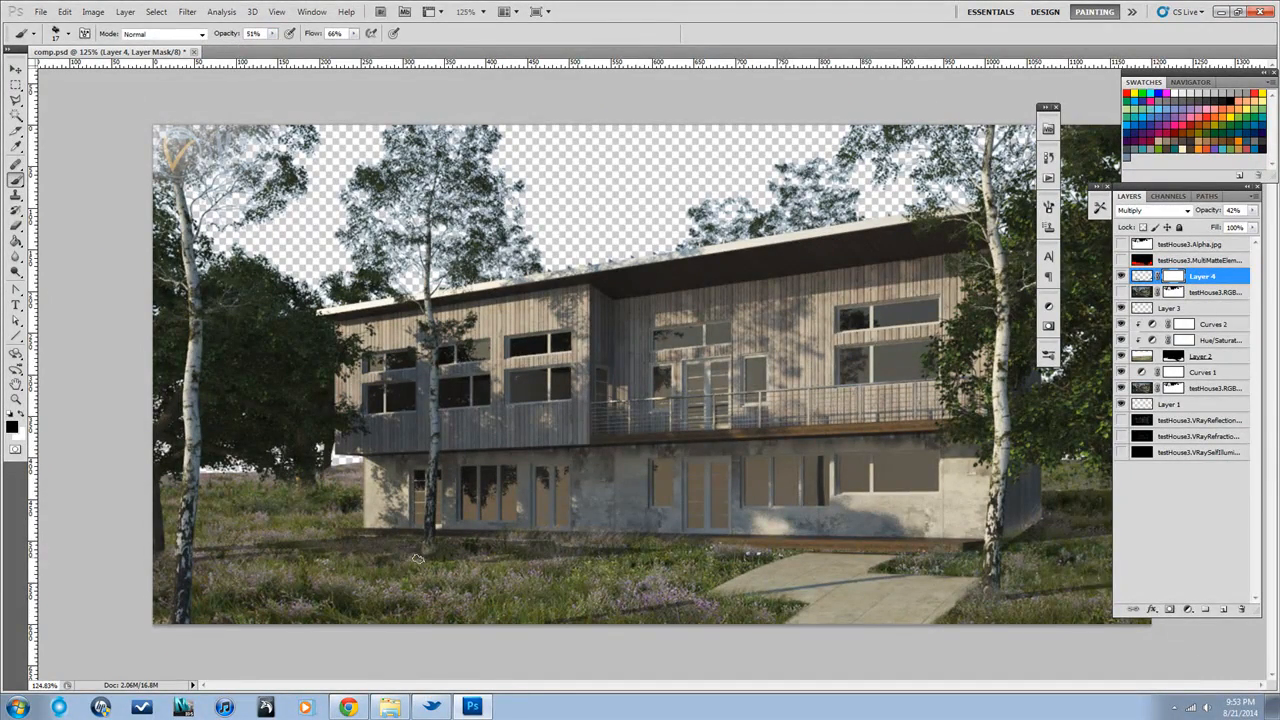